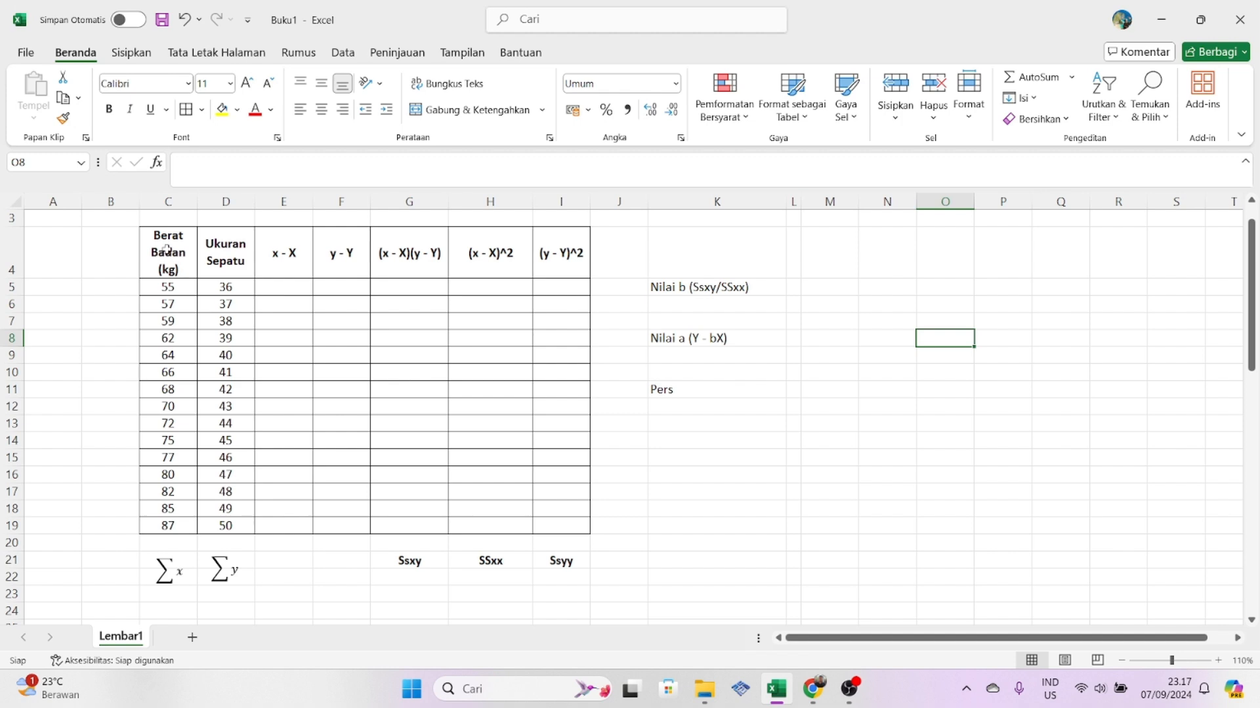
- Examine the weight and shoe-size data columns and the labels for Nilai b, Nilai a and Pers in column K
{"action": "left_click", "coordinate": [166, 249]}
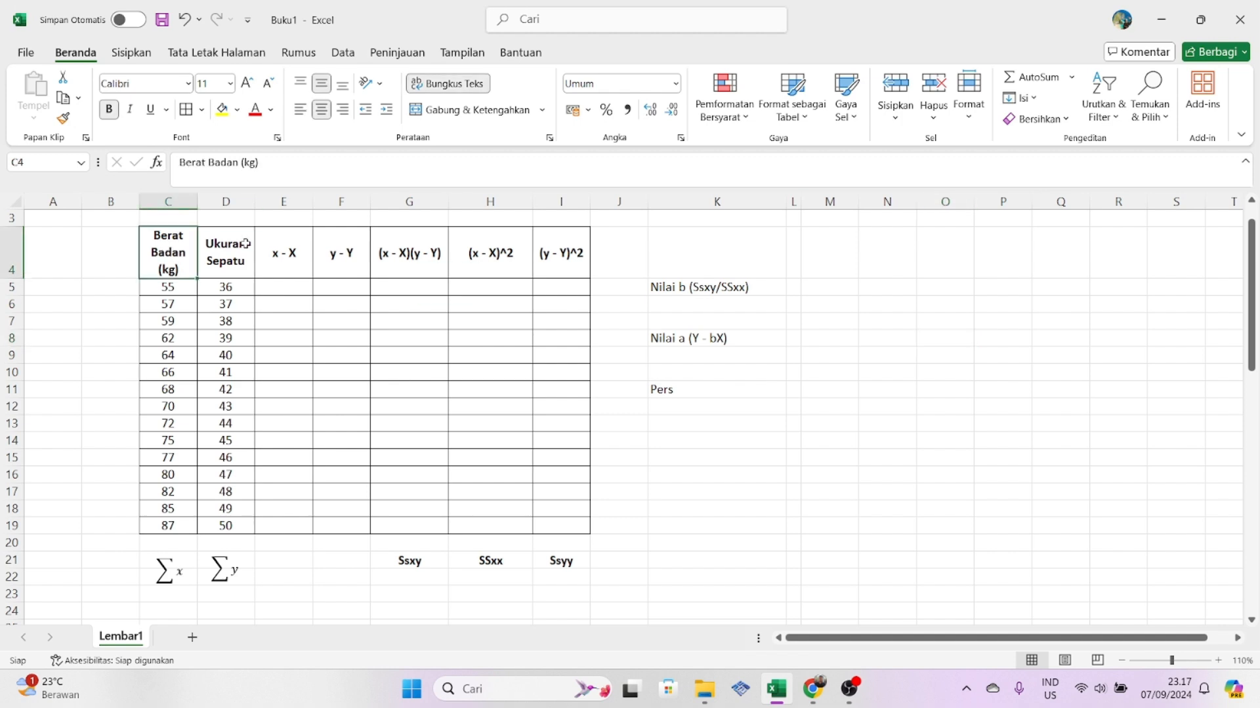
{"action": "left_click", "coordinate": [242, 259]}
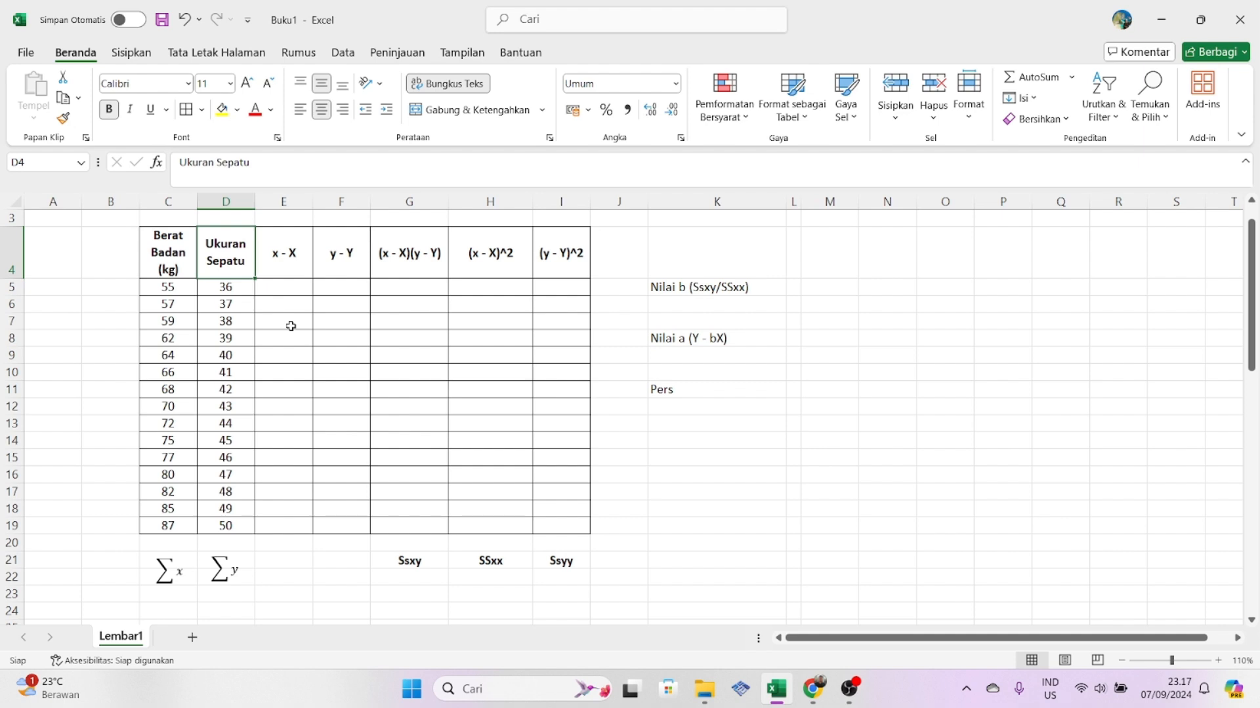
{"action": "left_click", "coordinate": [372, 408]}
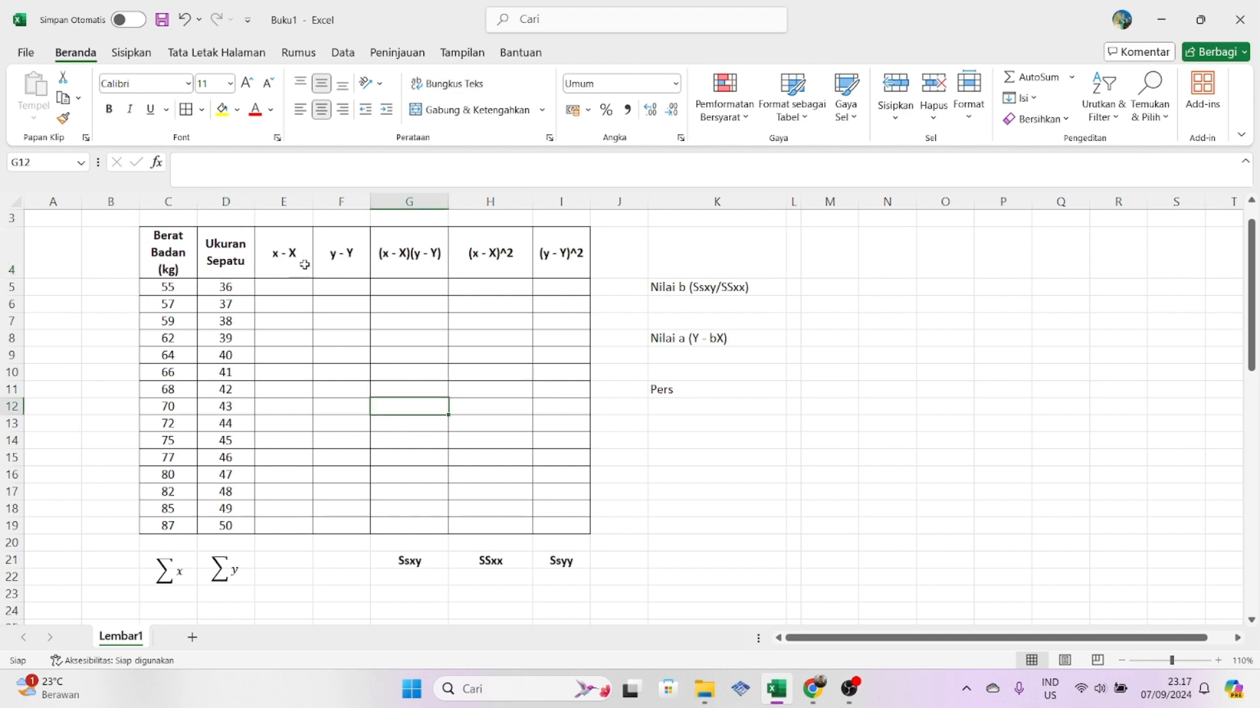
{"action": "left_click", "coordinate": [686, 395]}
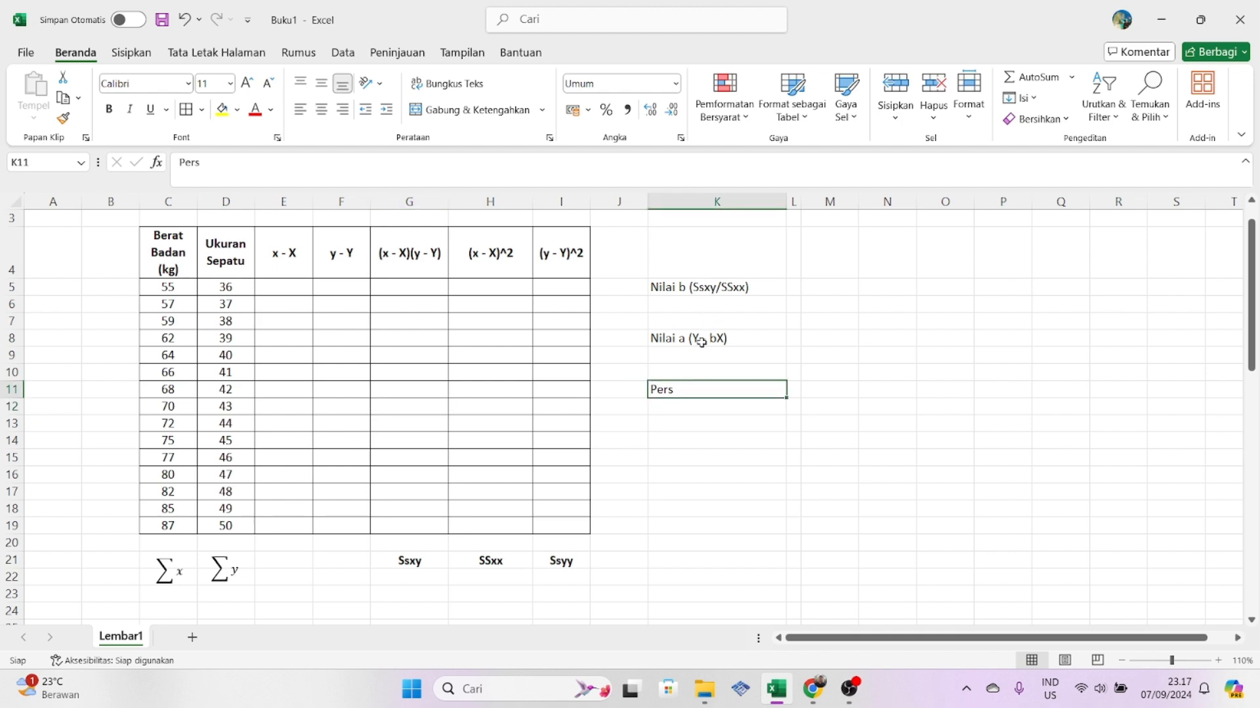
{"action": "left_click", "coordinate": [705, 303]}
{"action": "left_click", "coordinate": [707, 289]}
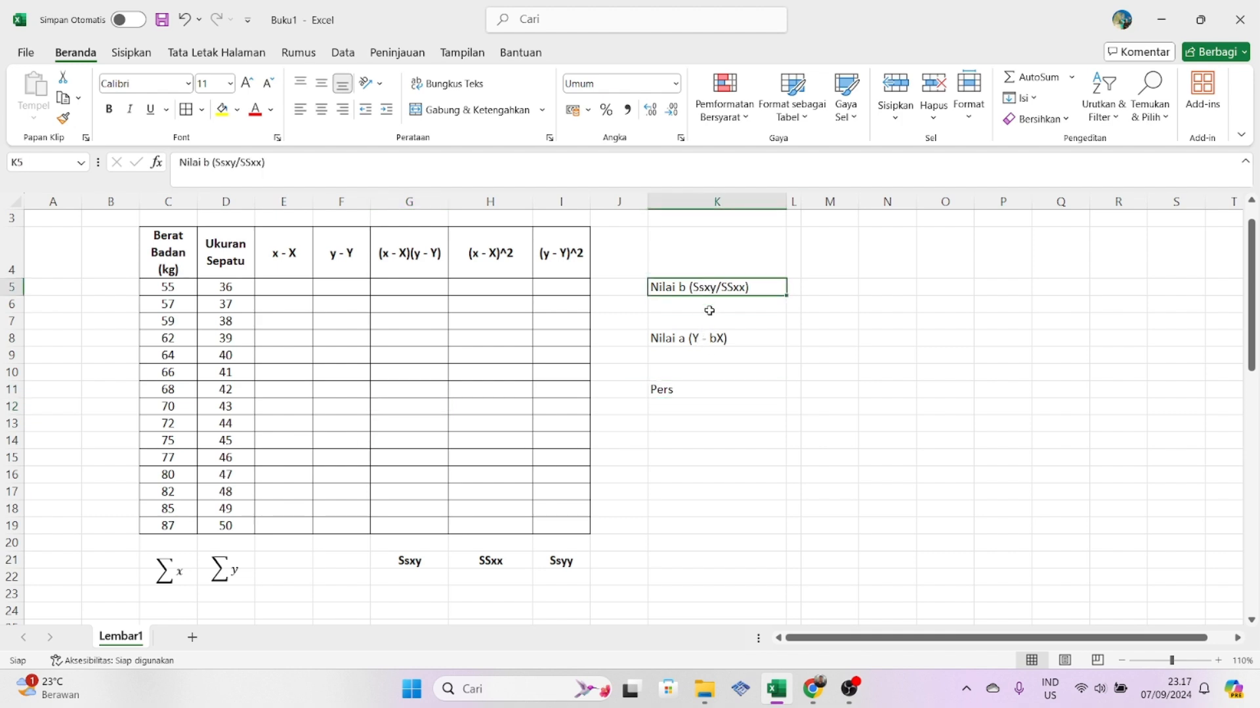
{"action": "left_click", "coordinate": [711, 346]}
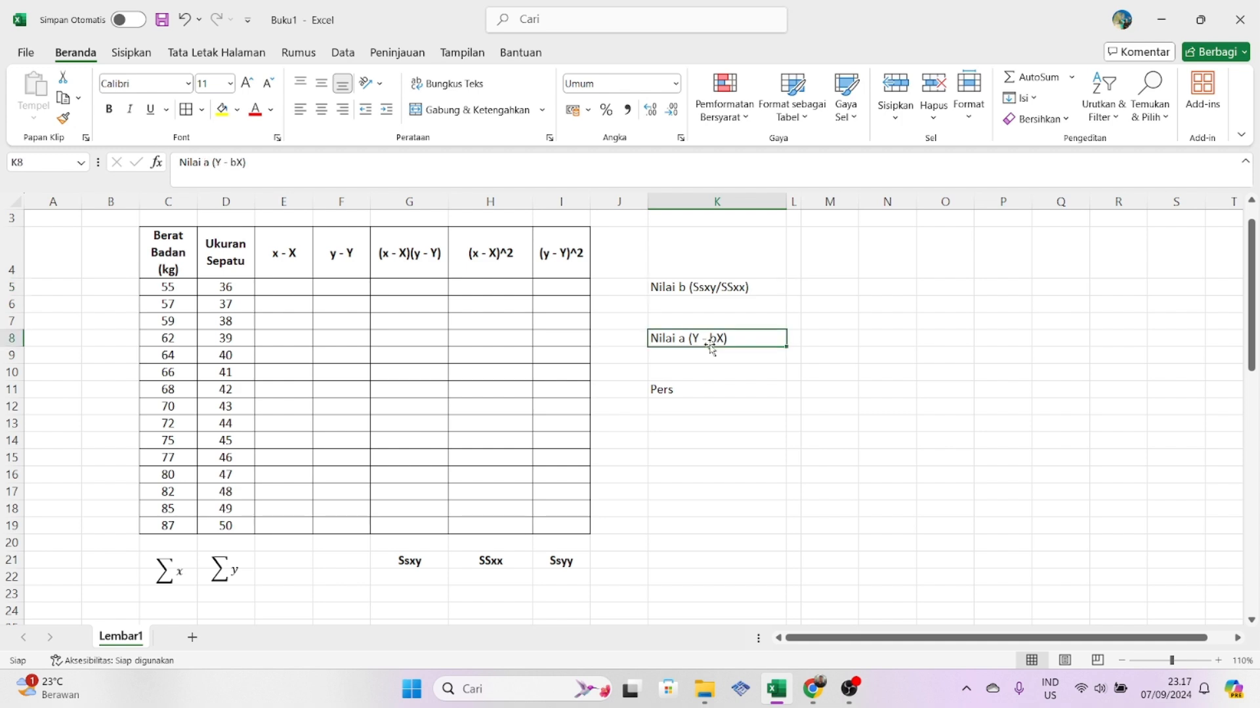
{"action": "left_click", "coordinate": [707, 289]}
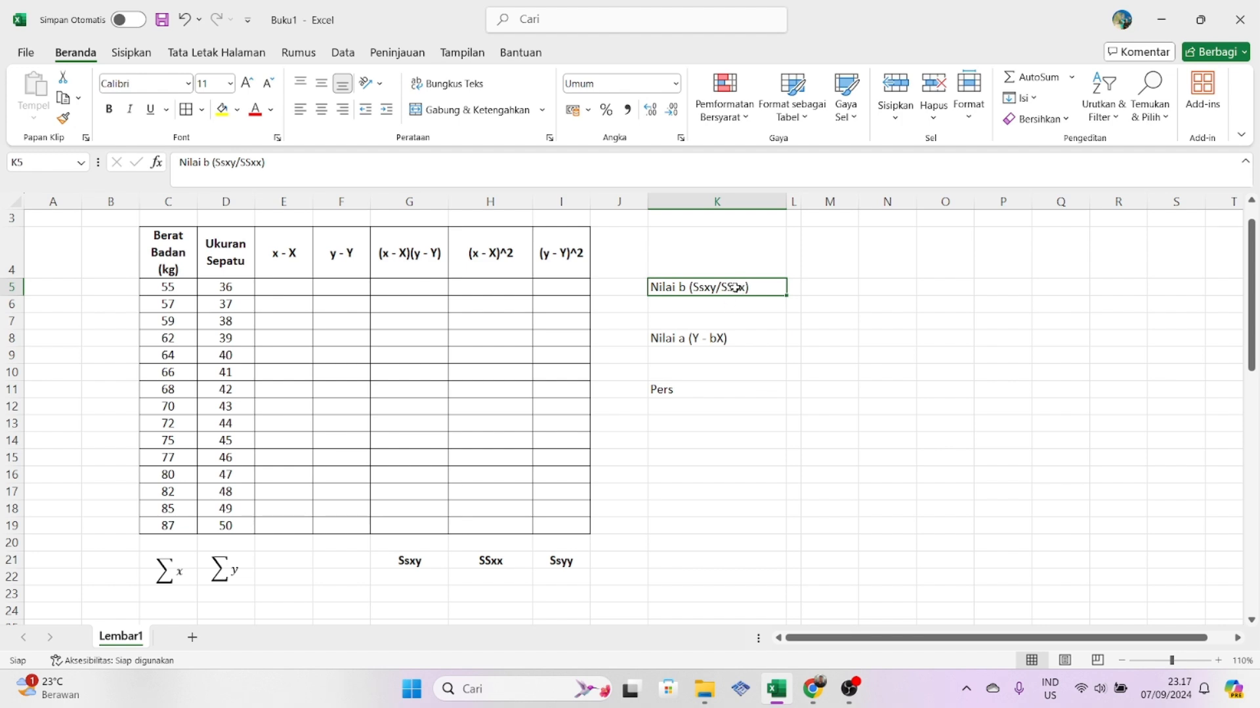
{"action": "left_click", "coordinate": [673, 340]}
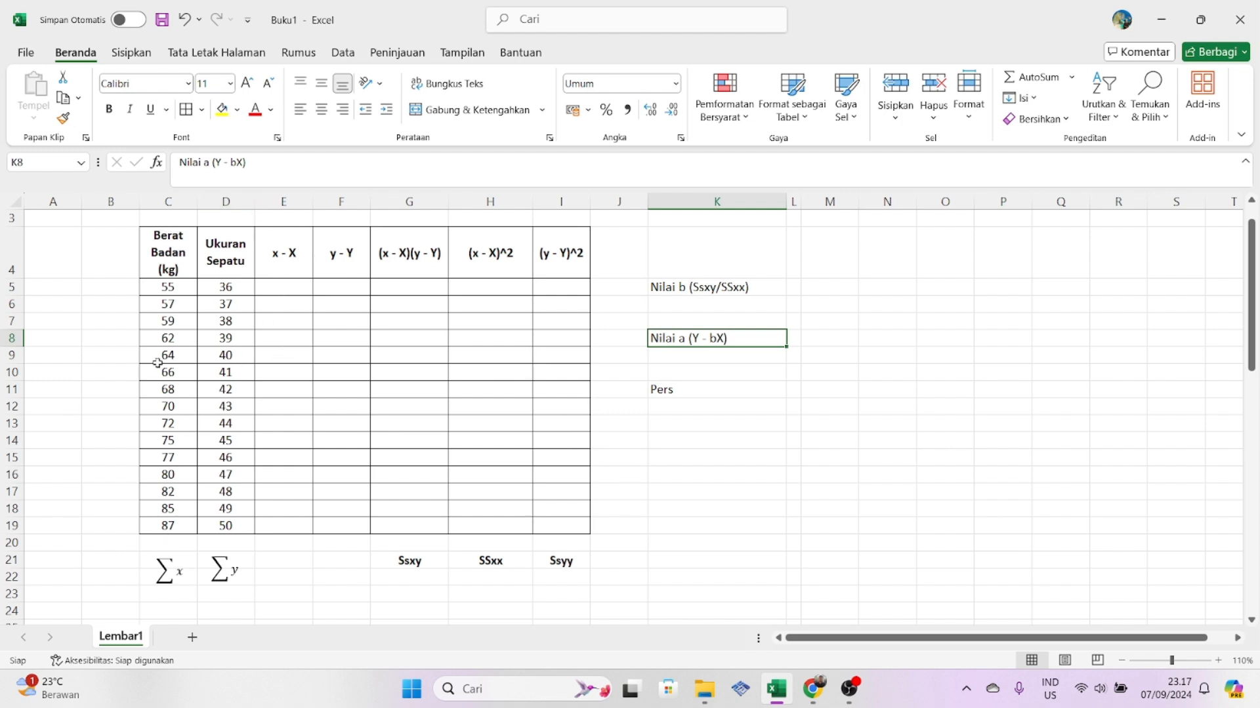
- Calculate the mean of the Berat Badan values in cell C20 with AVERAGE over C5:C19
{"action": "left_click_drag", "start_coordinate": [172, 249], "coordinate": [169, 525]}
{"action": "left_click", "coordinate": [279, 472]}
{"action": "left_click", "coordinate": [167, 539]}
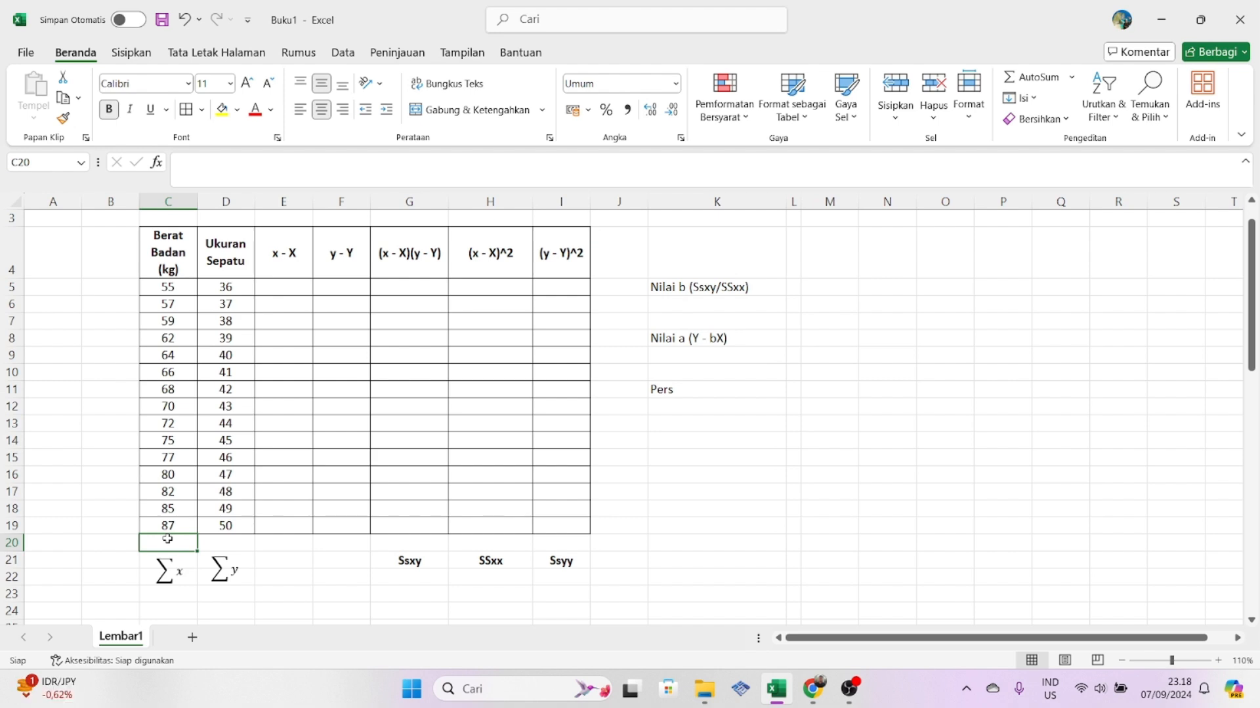
{"action": "type", "text": "="}
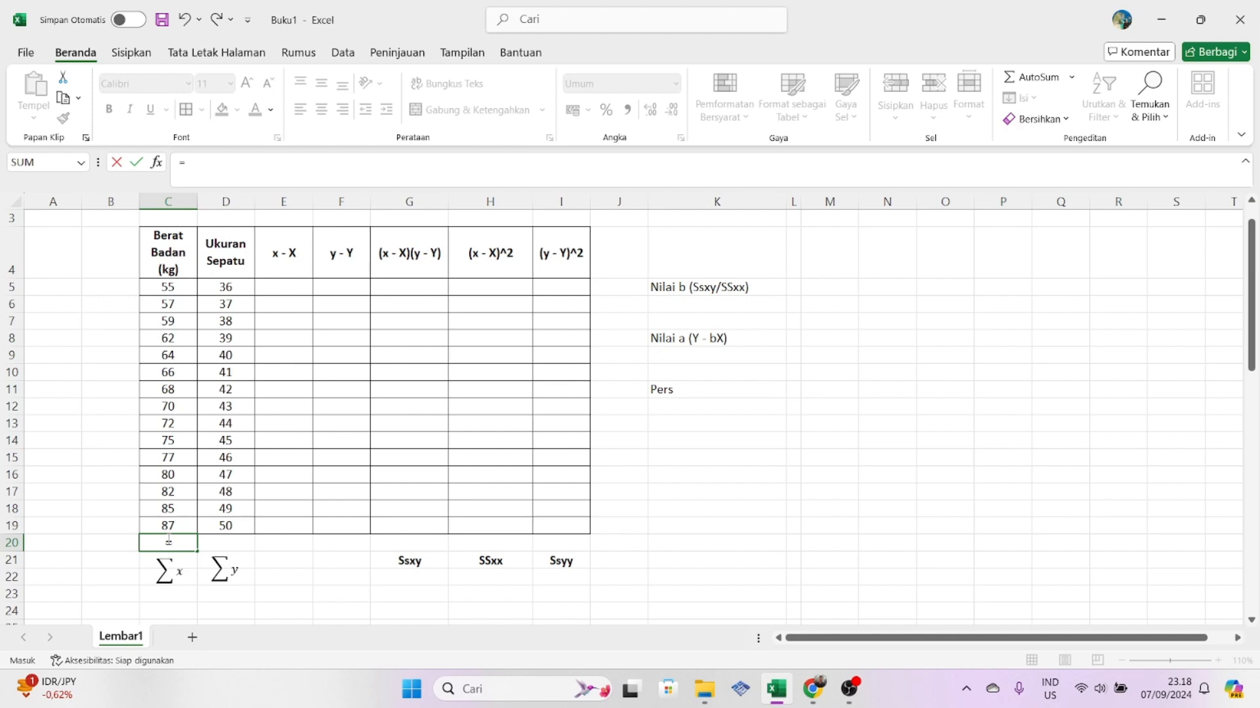
{"action": "type", "text": "av"}
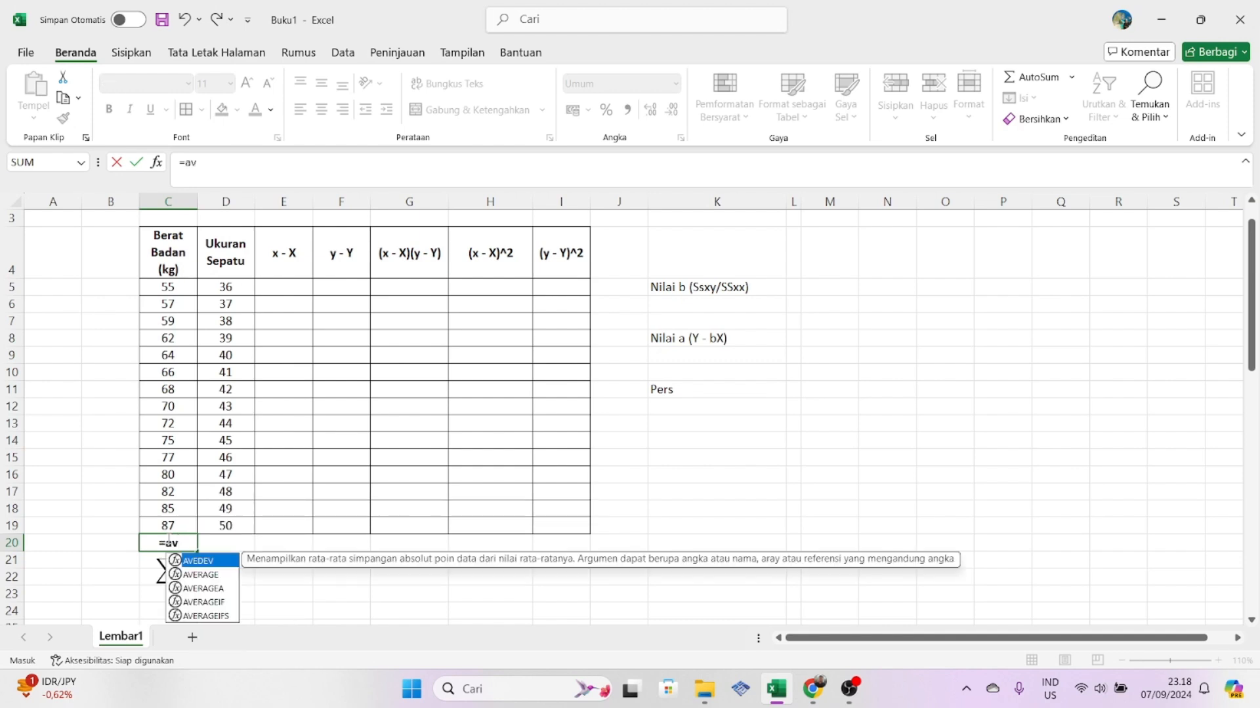
{"action": "double_click", "coordinate": [203, 576]}
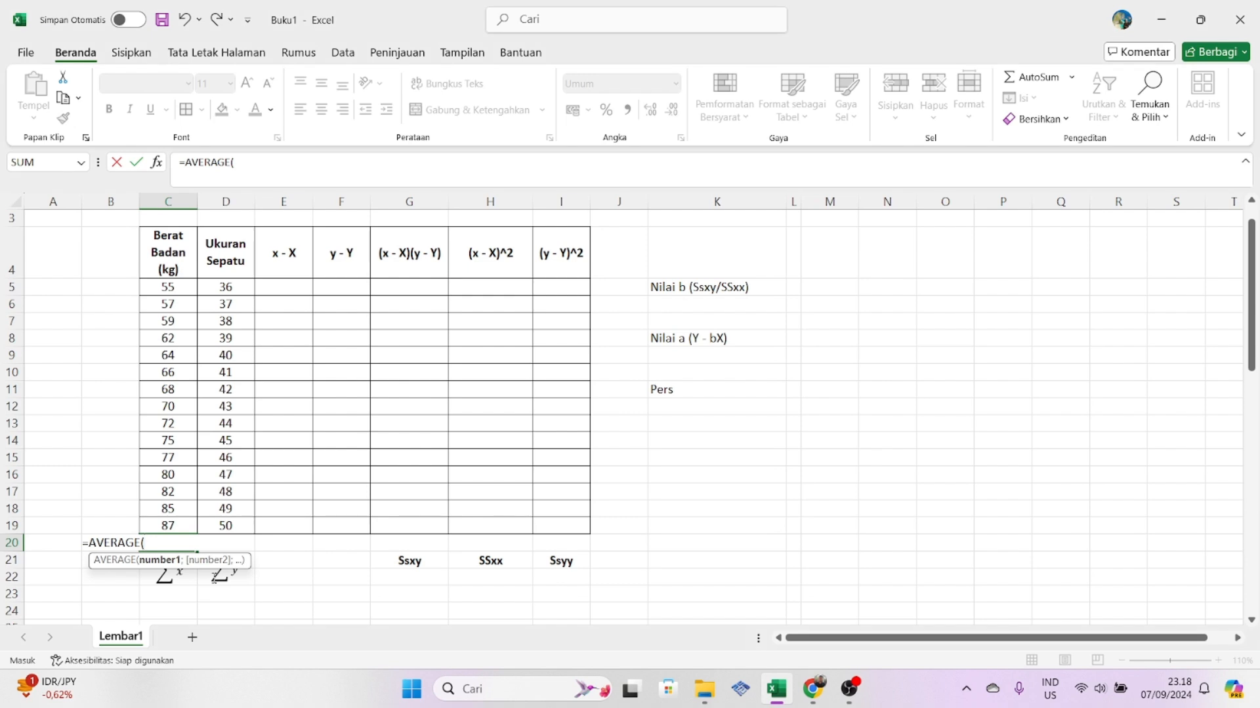
{"action": "left_click_drag", "start_coordinate": [170, 286], "coordinate": [175, 520]}
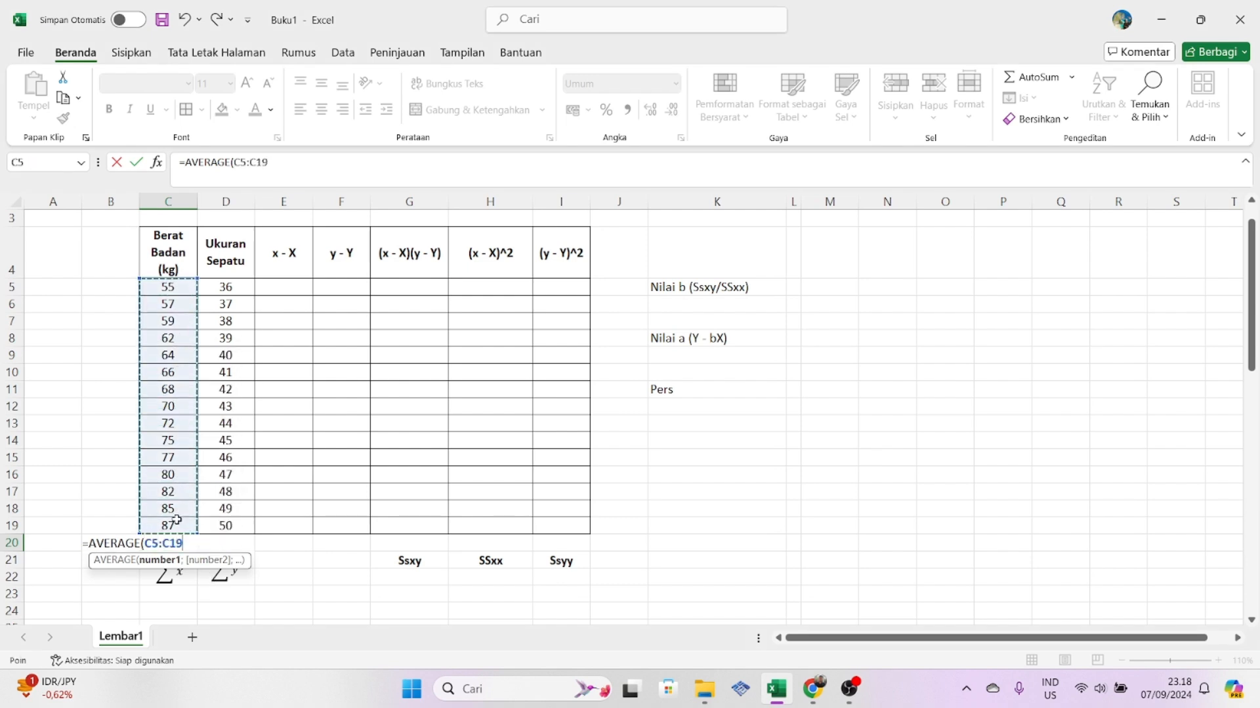
{"action": "key", "text": "Return"}
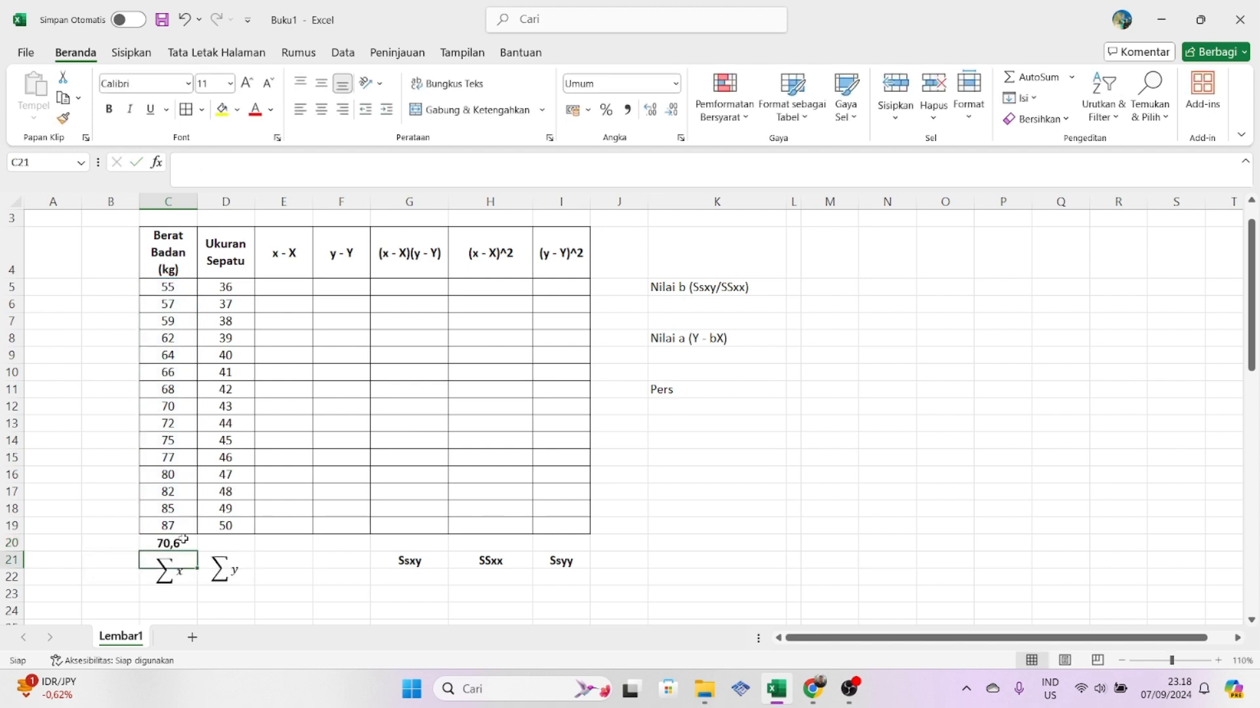
- Calculate the mean of the Ukuran Sepatu values in cell D20 with AVERAGE over D5:D19
{"action": "left_click", "coordinate": [235, 542]}
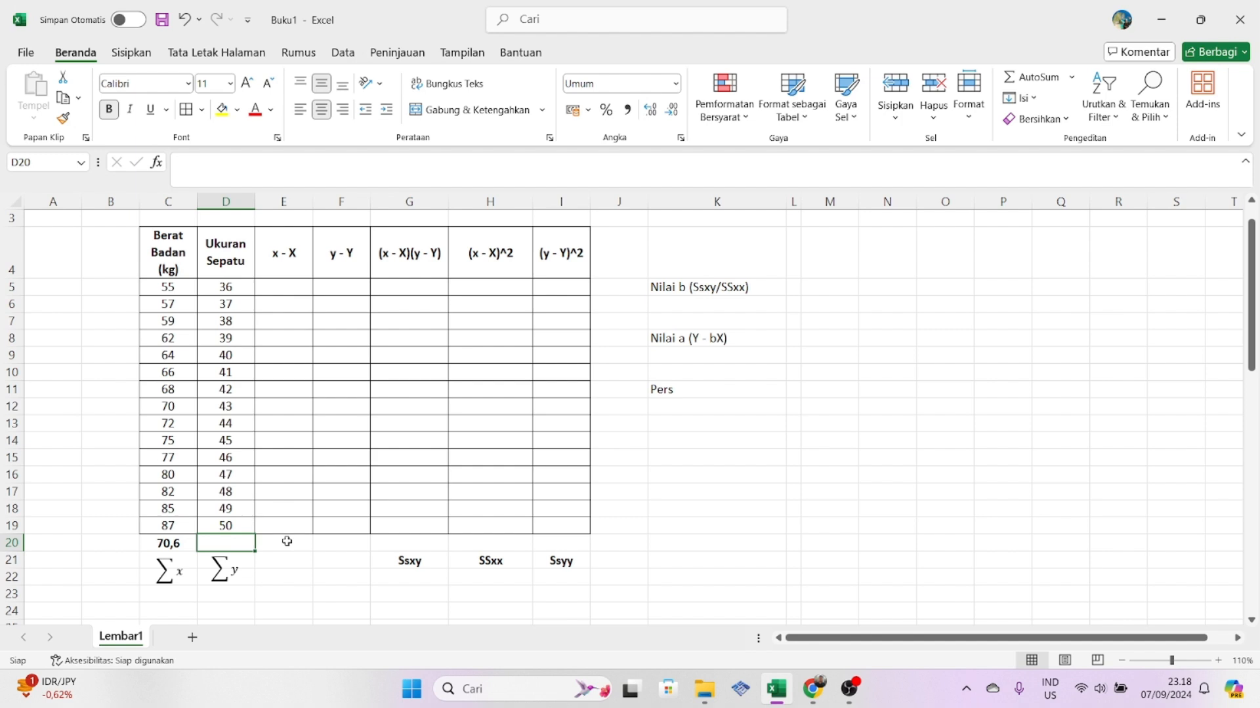
{"action": "left_click_drag", "start_coordinate": [231, 256], "coordinate": [230, 525]}
{"action": "left_click", "coordinate": [220, 250]}
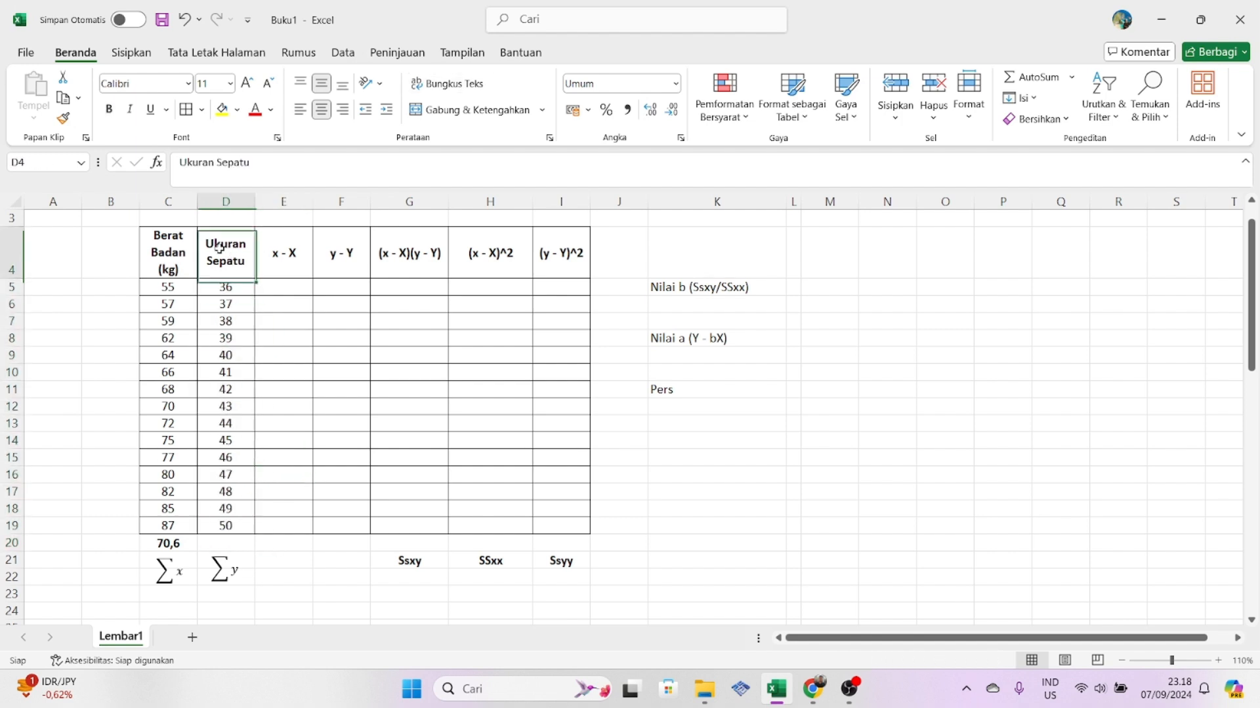
{"action": "left_click", "coordinate": [221, 552]}
{"action": "left_click", "coordinate": [321, 569]}
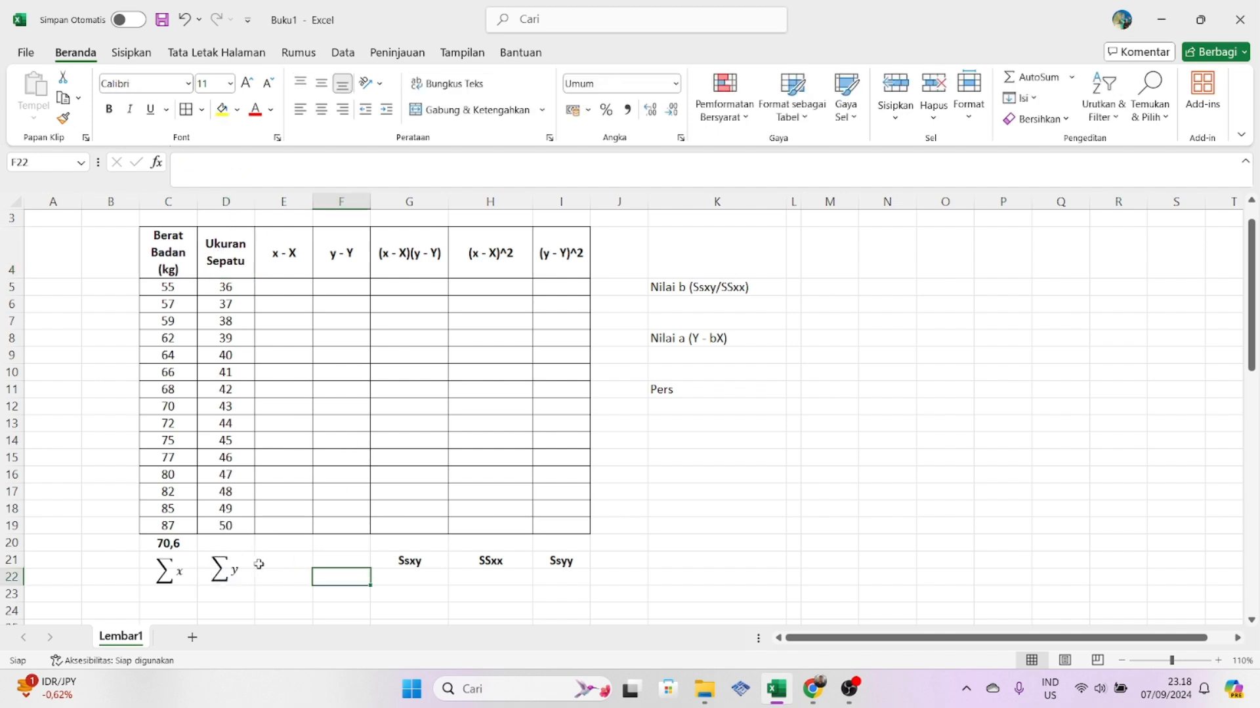
{"action": "left_click", "coordinate": [237, 542]}
{"action": "type", "text": "="}
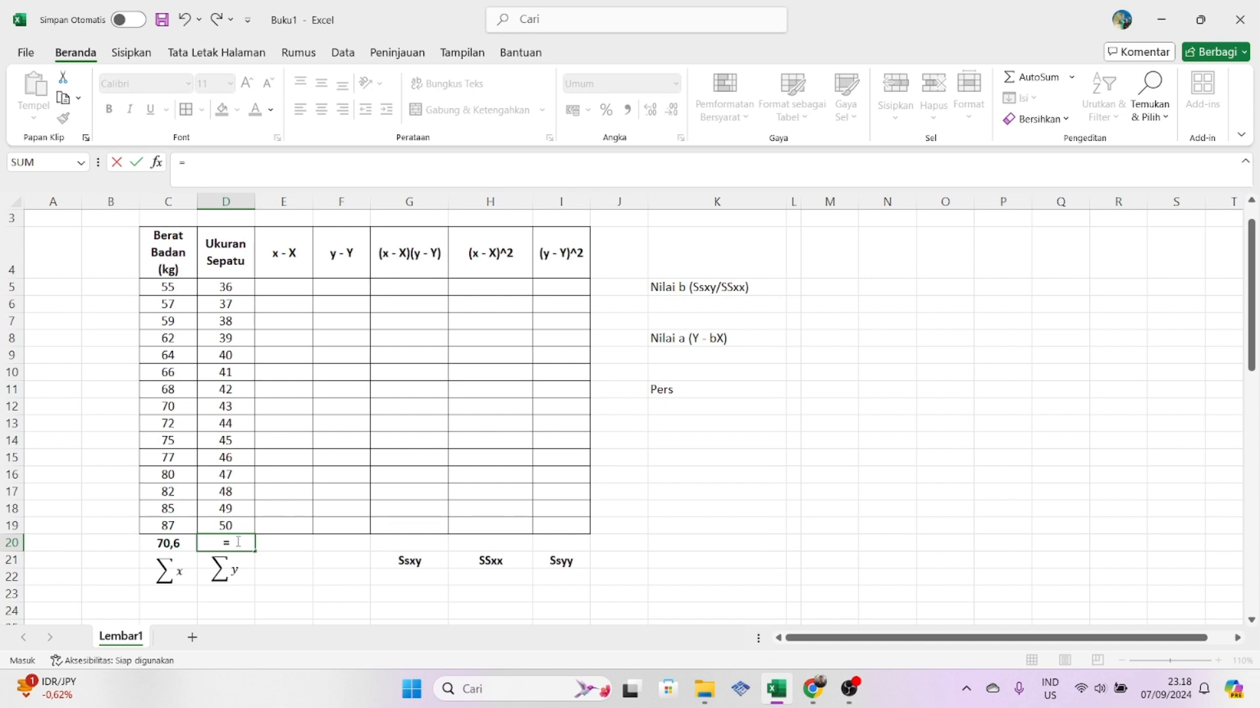
{"action": "type", "text": "av"}
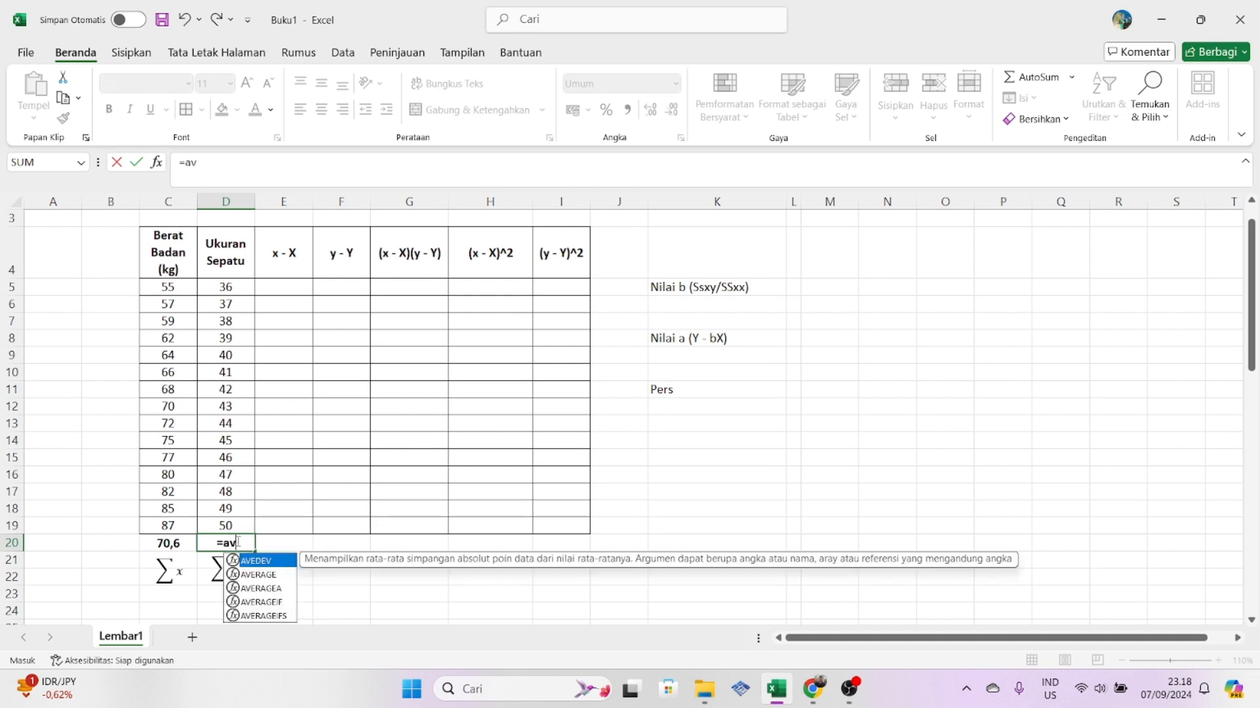
{"action": "left_click", "coordinate": [256, 576]}
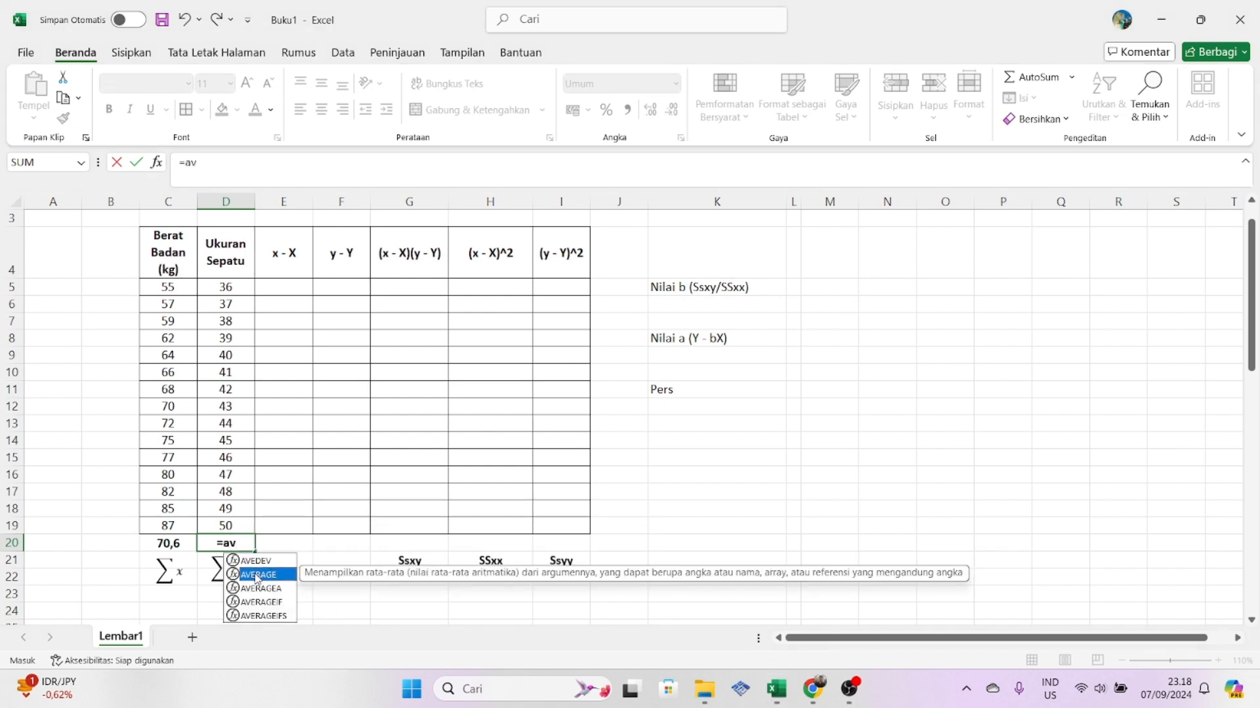
{"action": "double_click", "coordinate": [256, 576]}
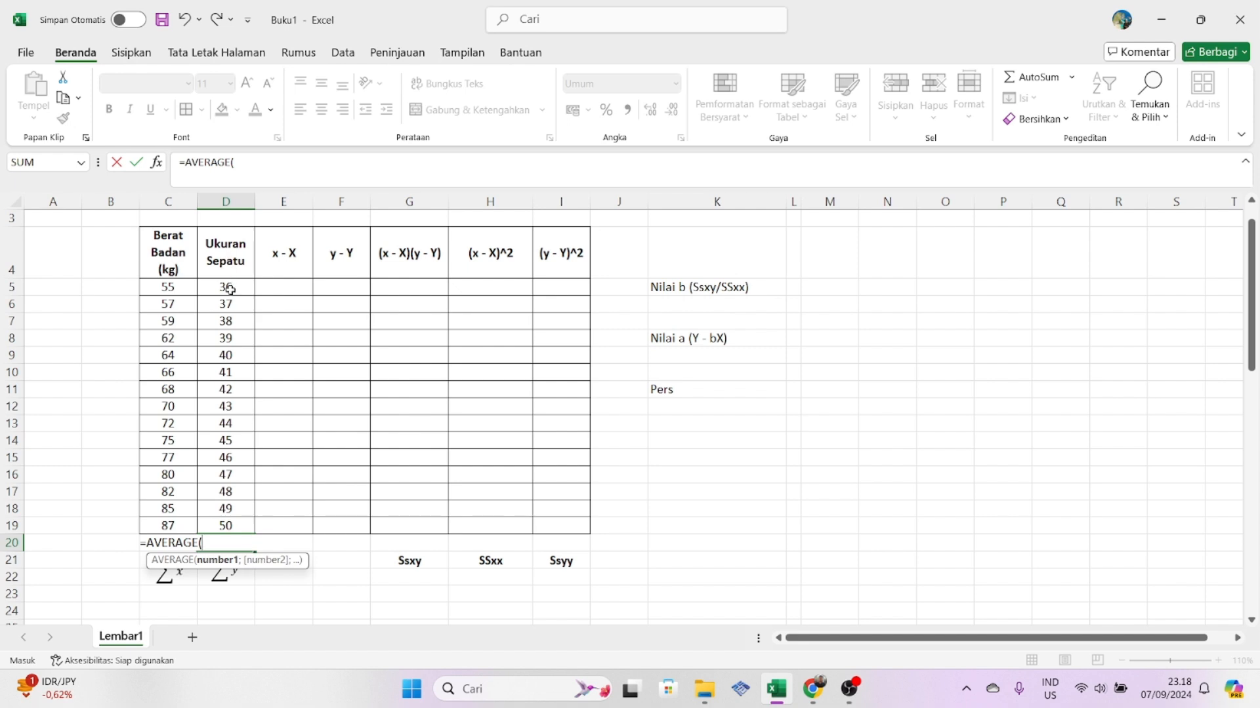
{"action": "left_click", "coordinate": [230, 290]}
{"action": "left_click_drag", "start_coordinate": [230, 289], "coordinate": [230, 527]}
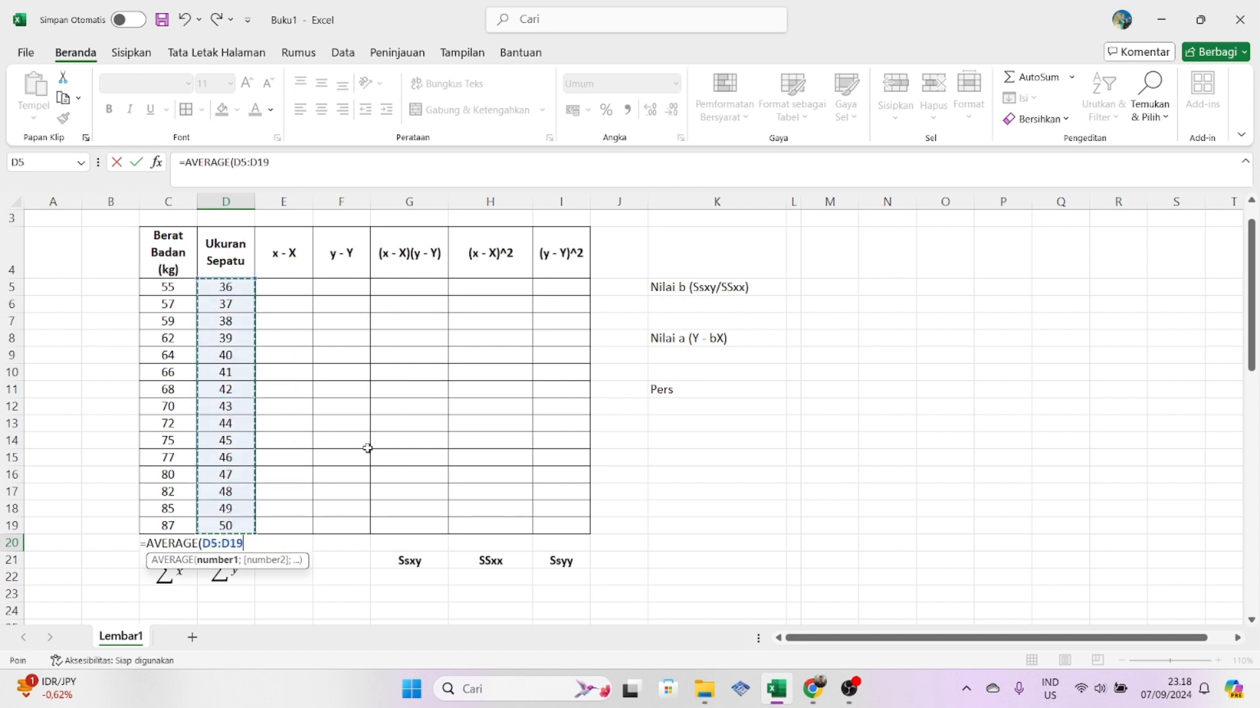
{"action": "key", "text": "Return"}
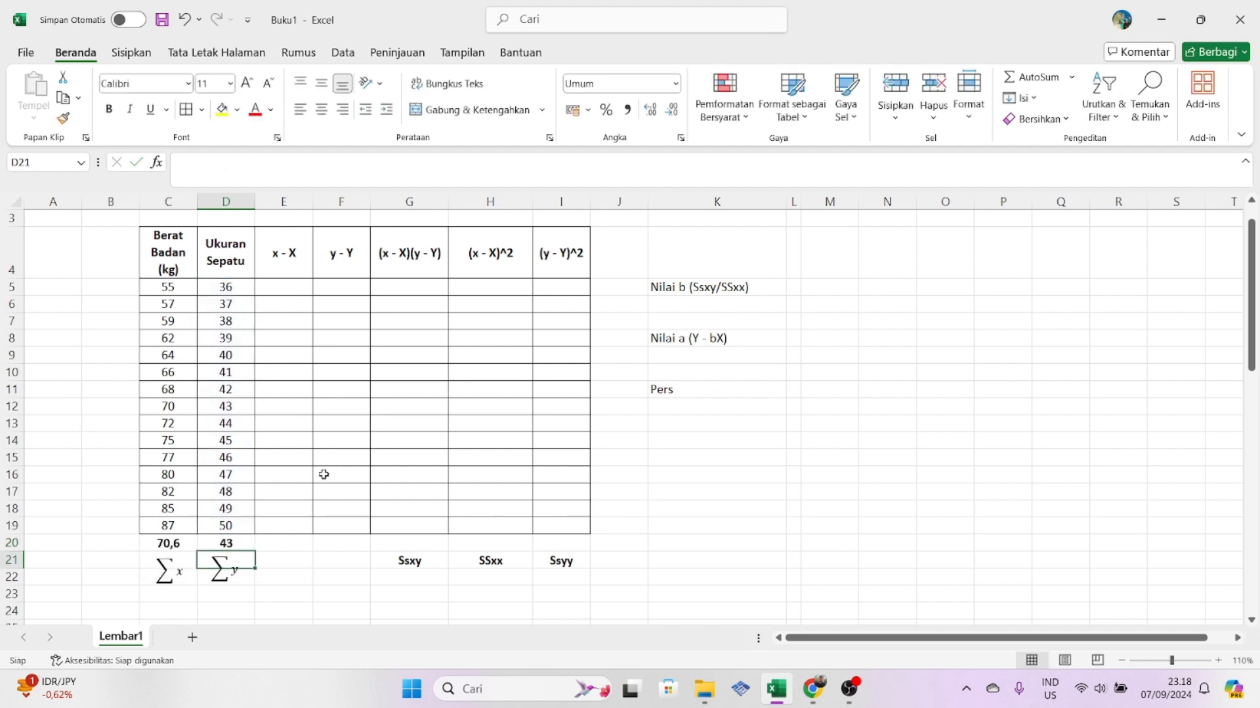
- Enter =C5-$C$20 in cell E5 and fill the x - X formula down to E19
{"action": "left_click", "coordinate": [290, 547]}
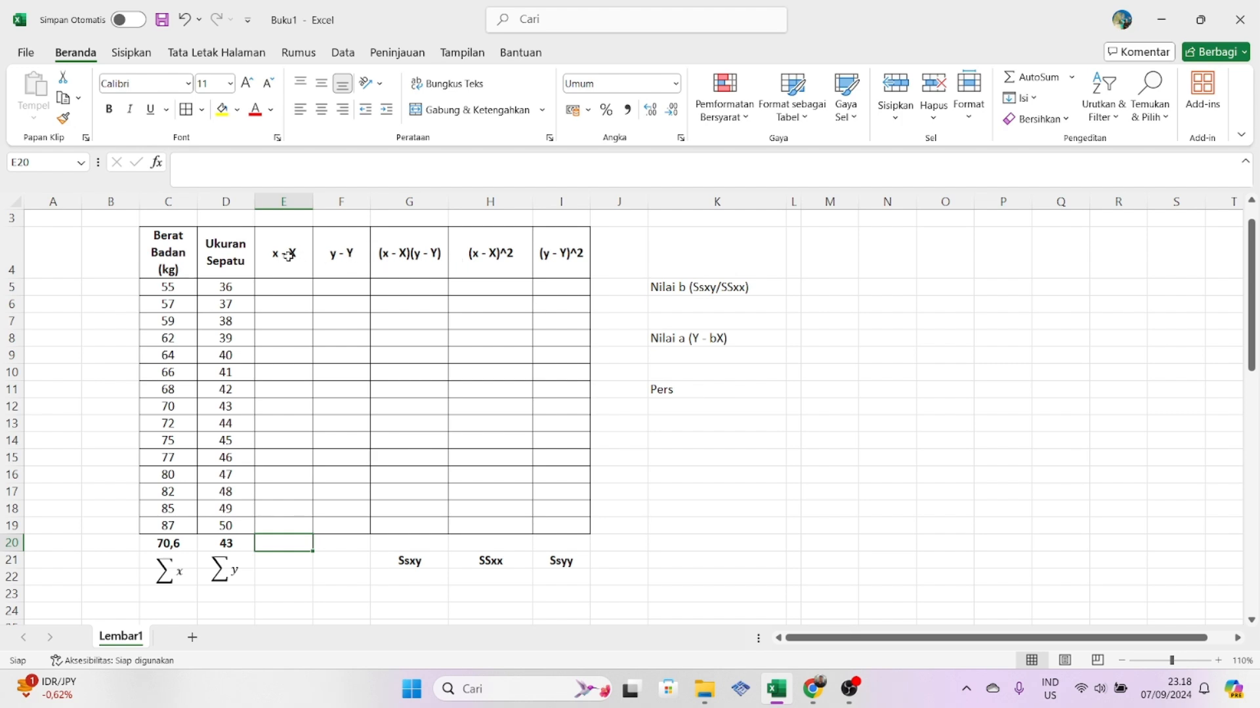
{"action": "left_click", "coordinate": [288, 292]}
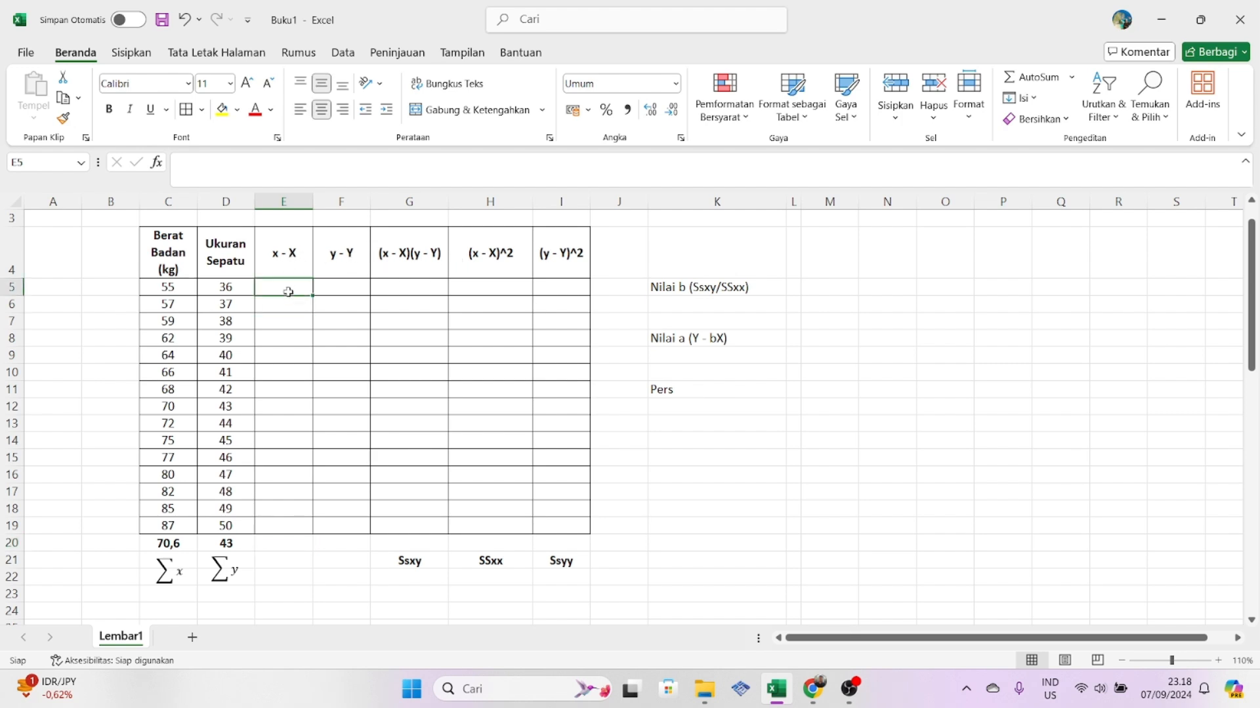
{"action": "type", "text": "="}
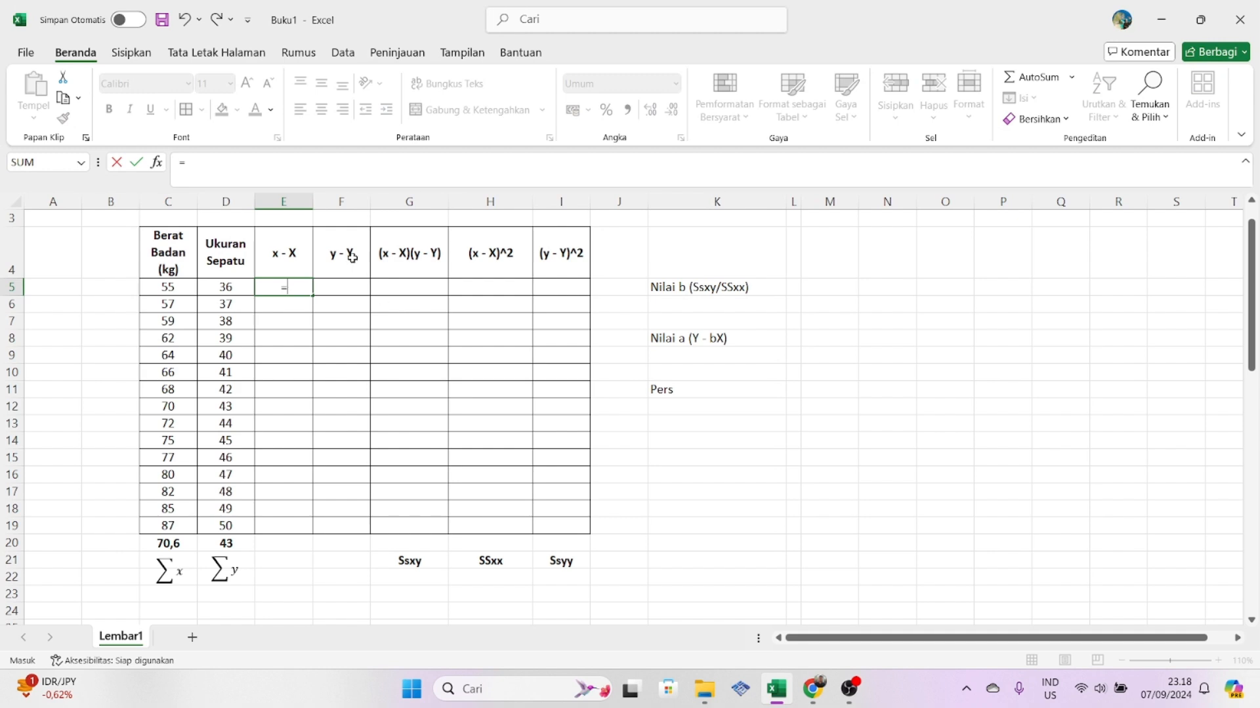
{"action": "left_click", "coordinate": [167, 293]}
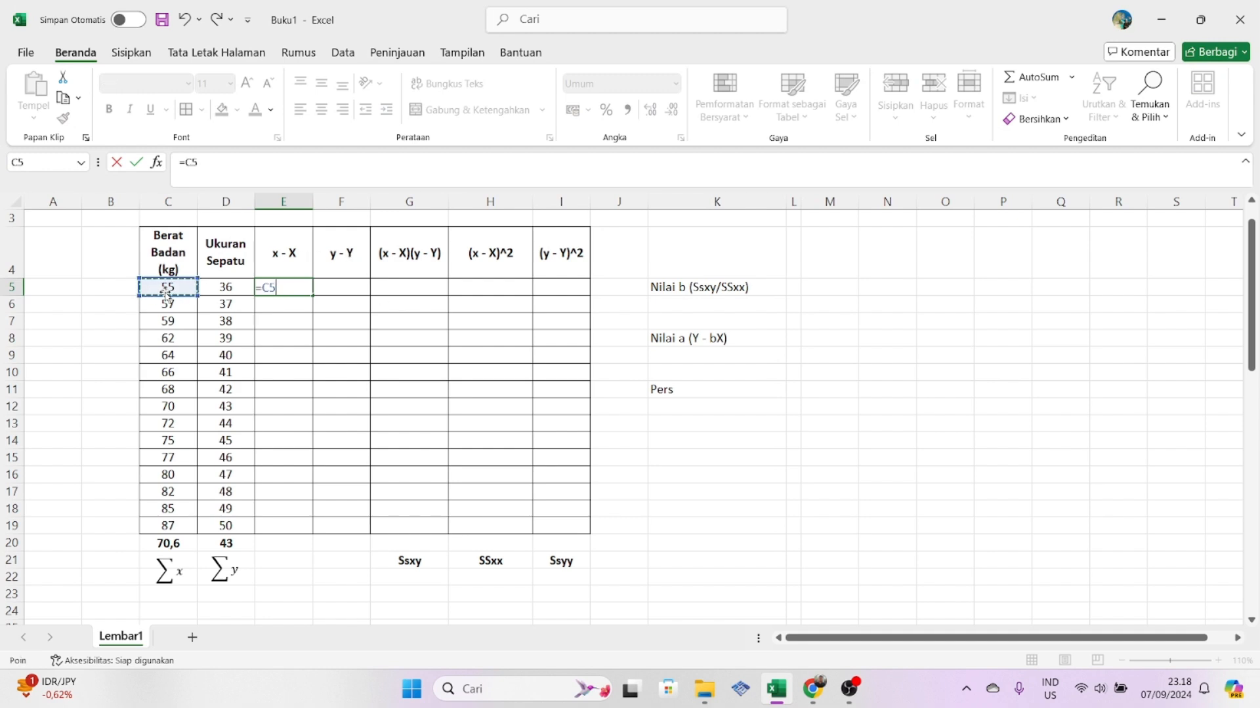
{"action": "type", "text": "-"}
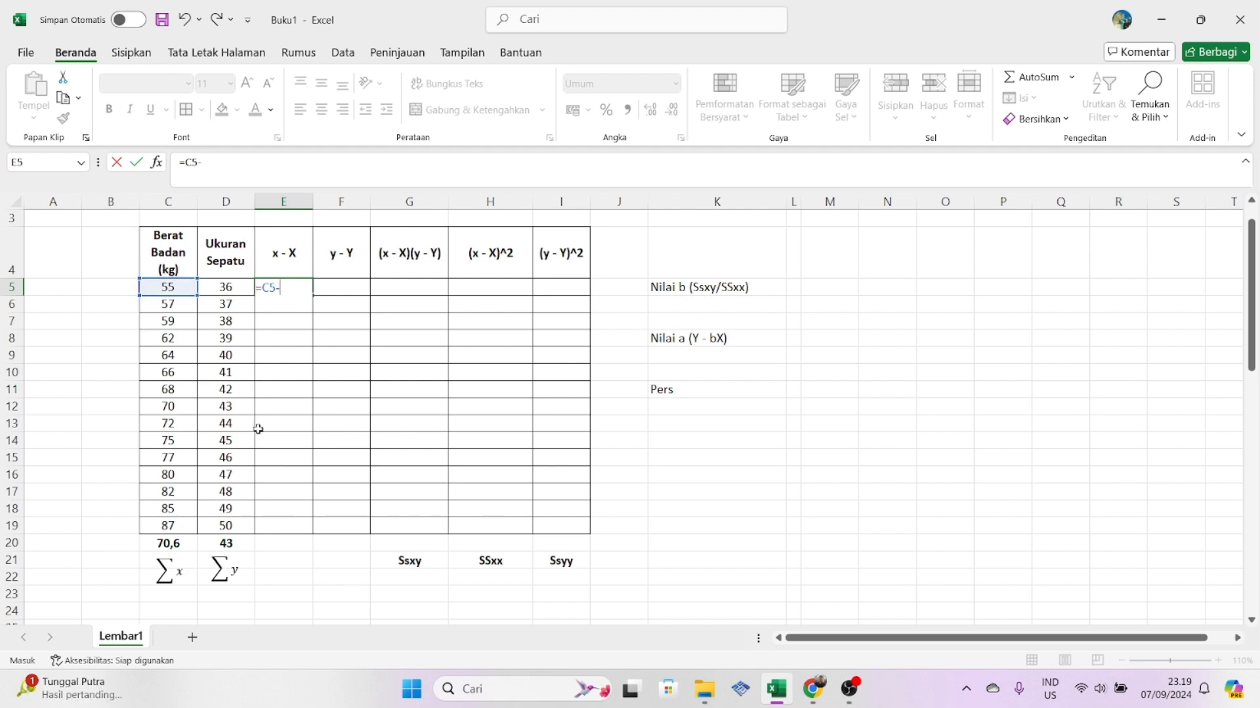
{"action": "left_click", "coordinate": [174, 543]}
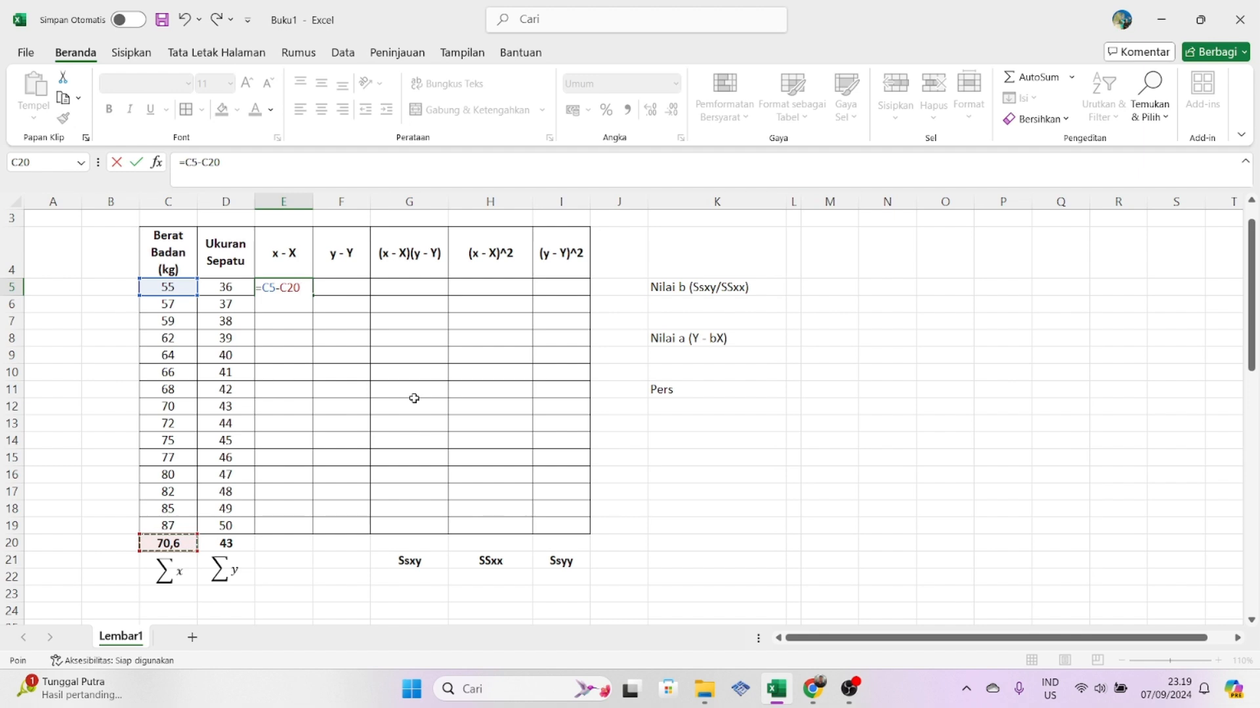
{"action": "key", "text": "F4"}
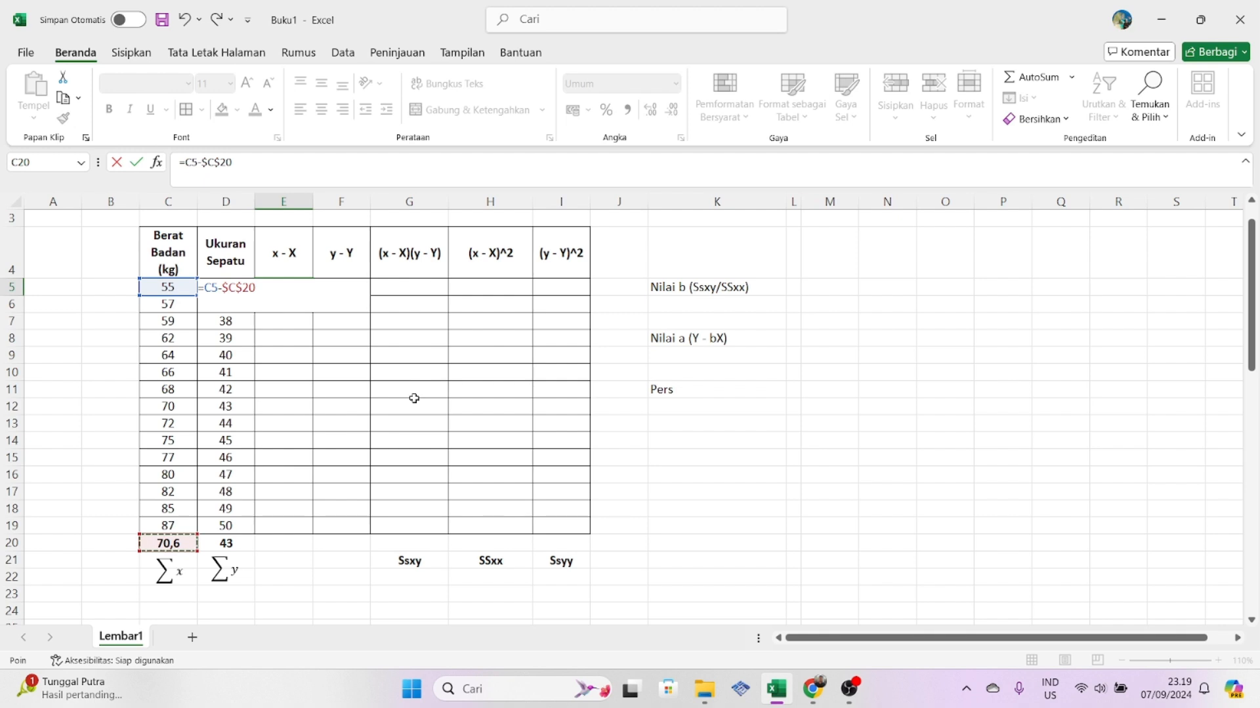
{"action": "key", "text": "Return"}
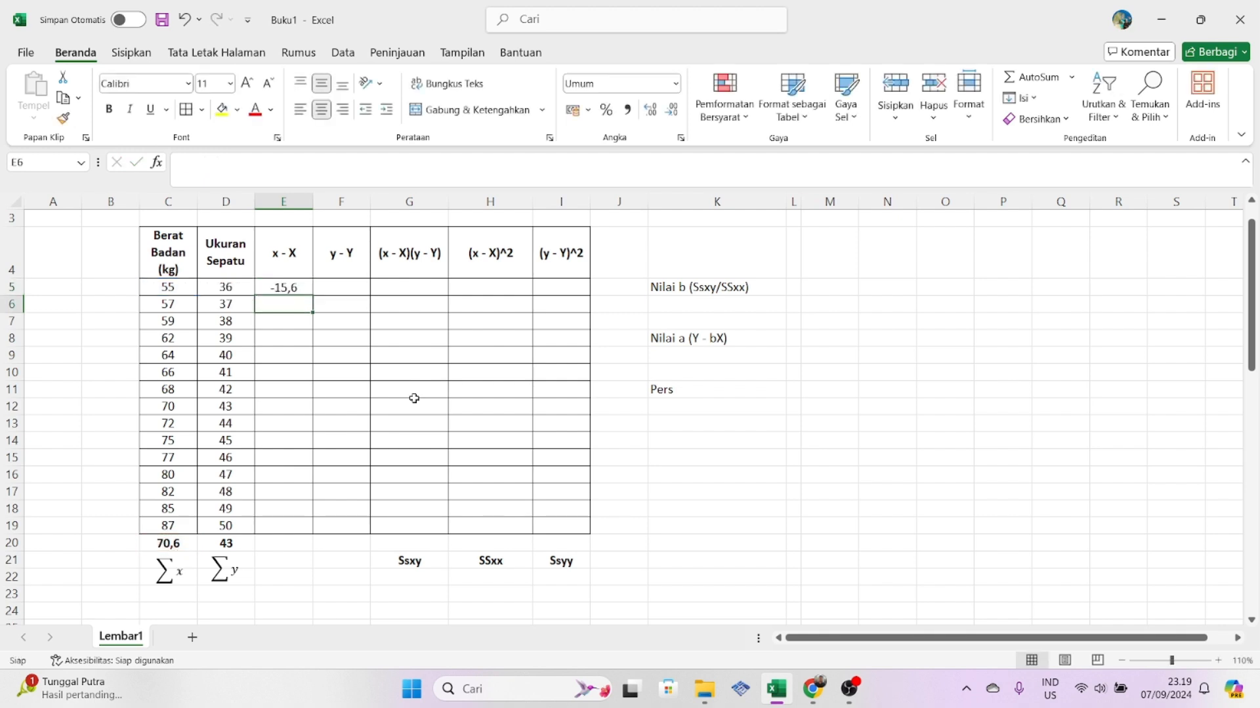
{"action": "left_click", "coordinate": [284, 289]}
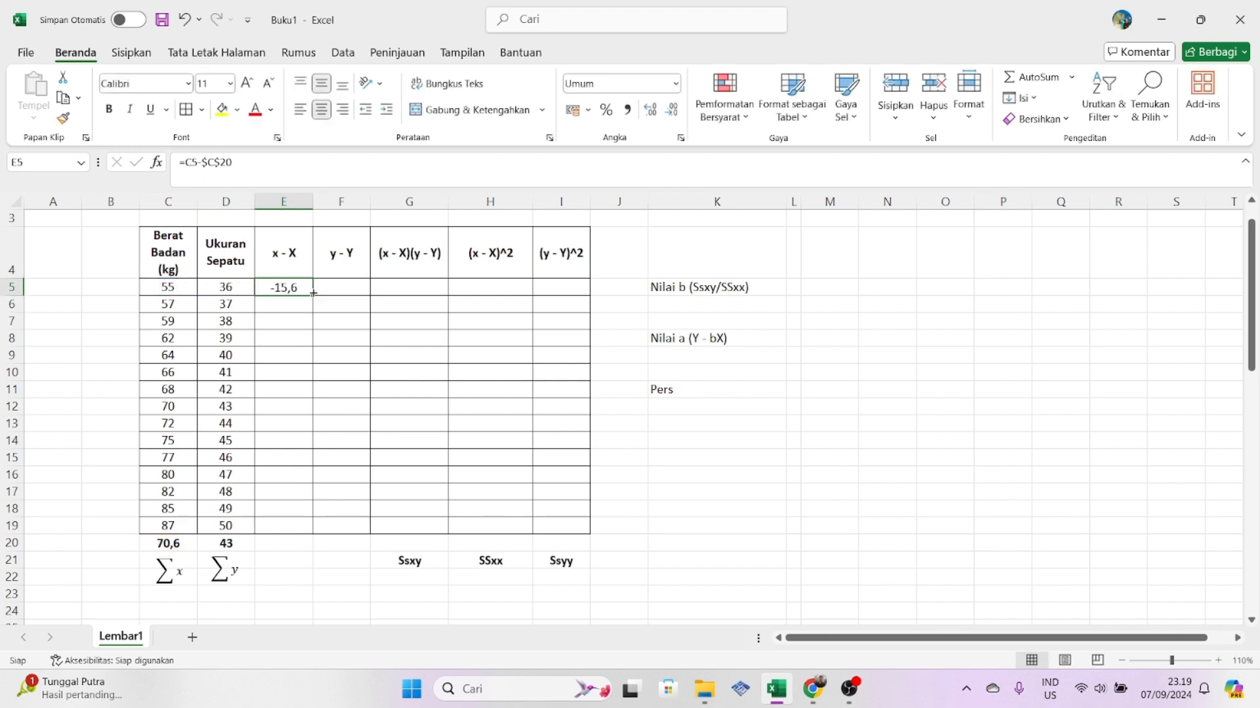
{"action": "left_click_drag", "start_coordinate": [311, 296], "coordinate": [310, 529]}
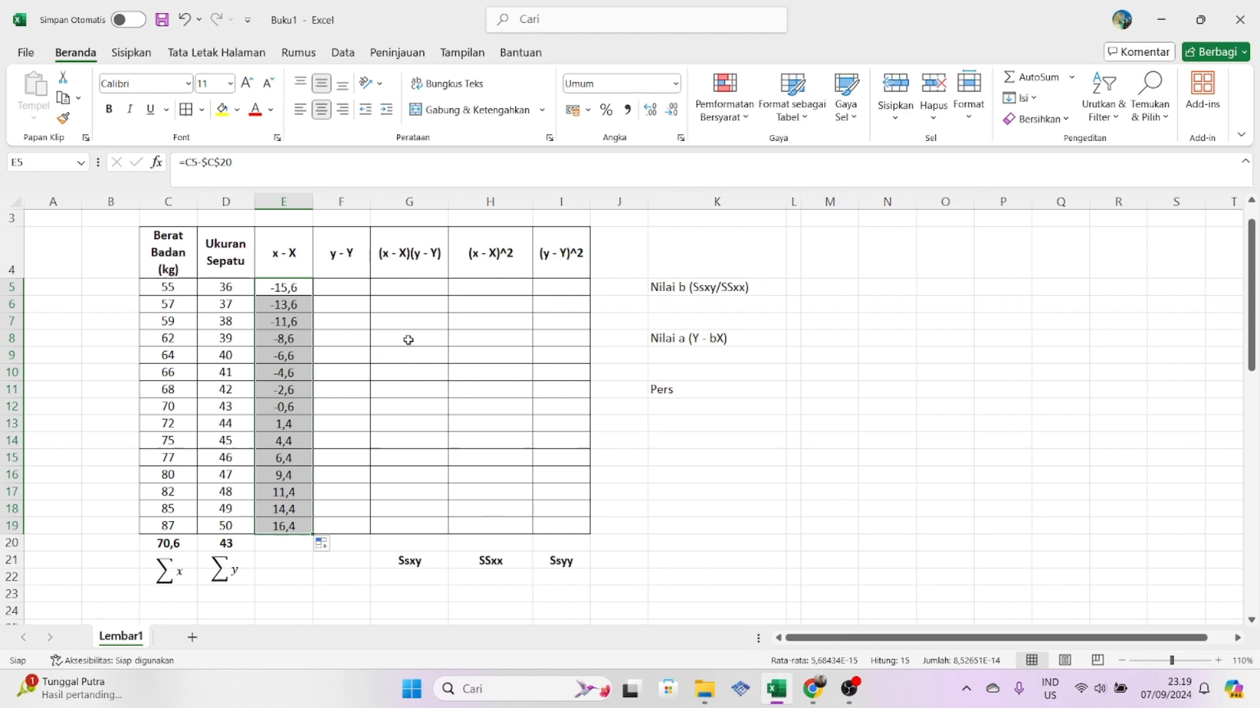
- Enter =D5-$D$20 in cell F5 and fill the y - Y formula down to F19
{"action": "left_click", "coordinate": [344, 289]}
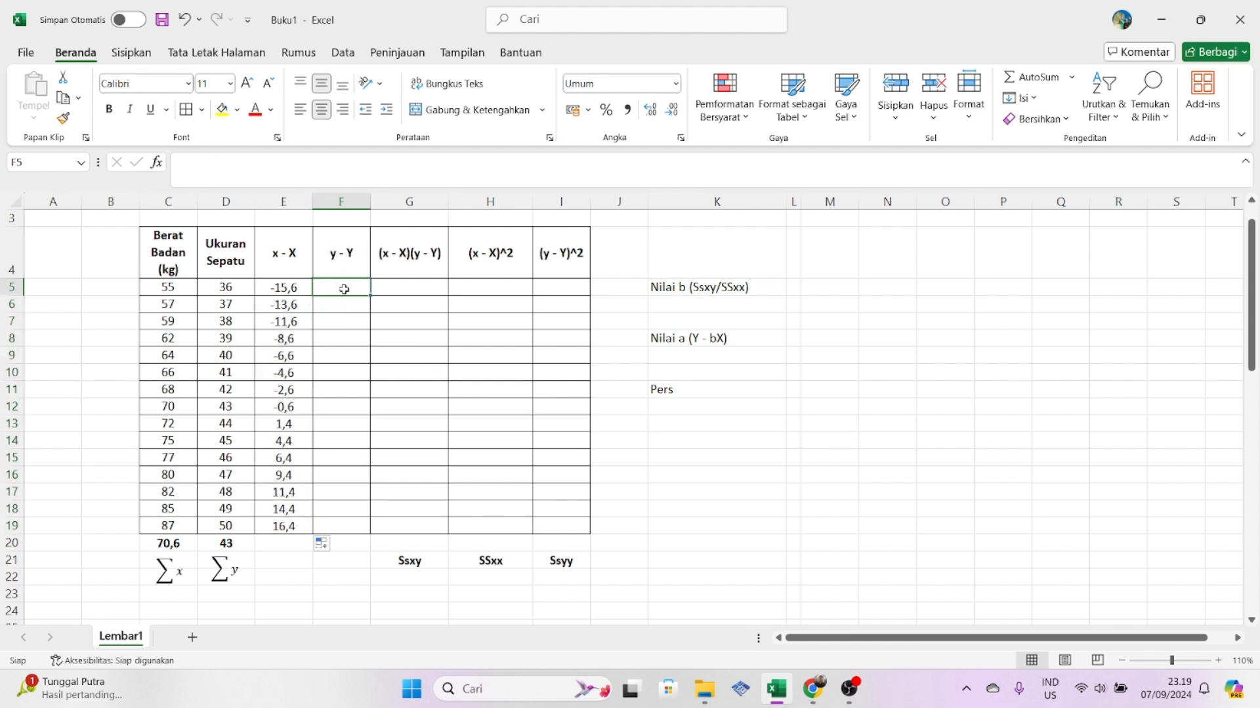
{"action": "type", "text": "="}
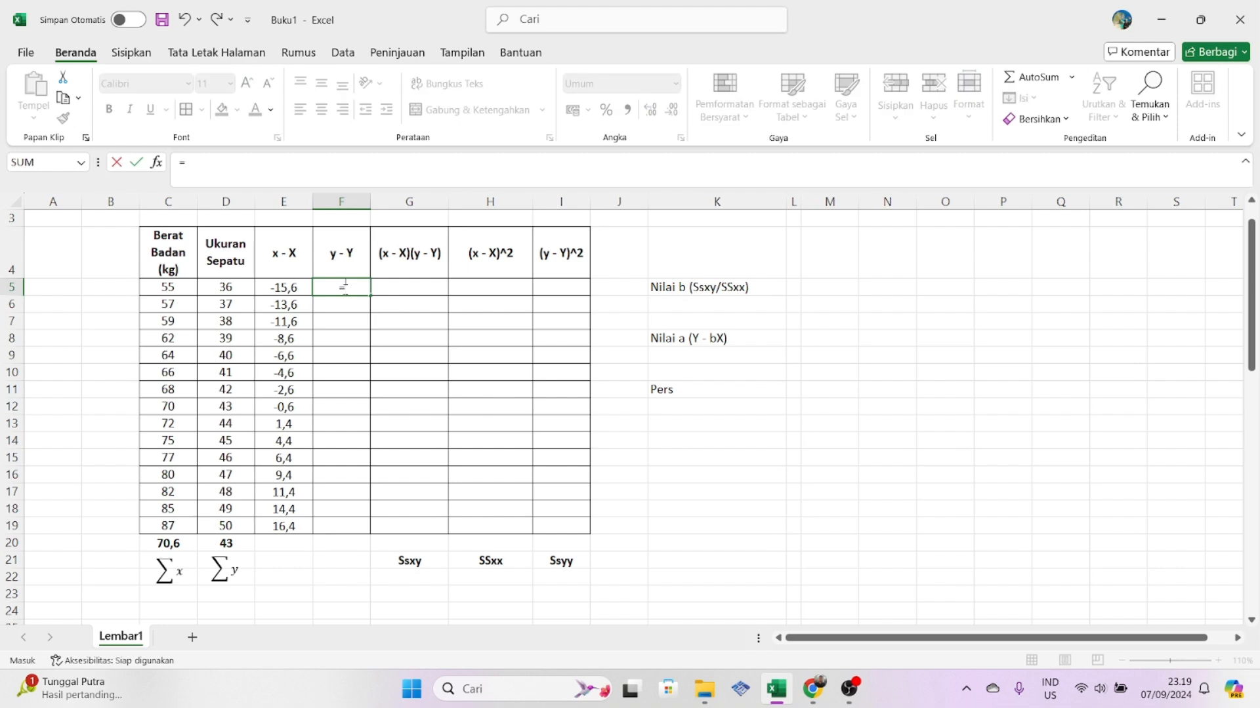
{"action": "left_click", "coordinate": [219, 286]}
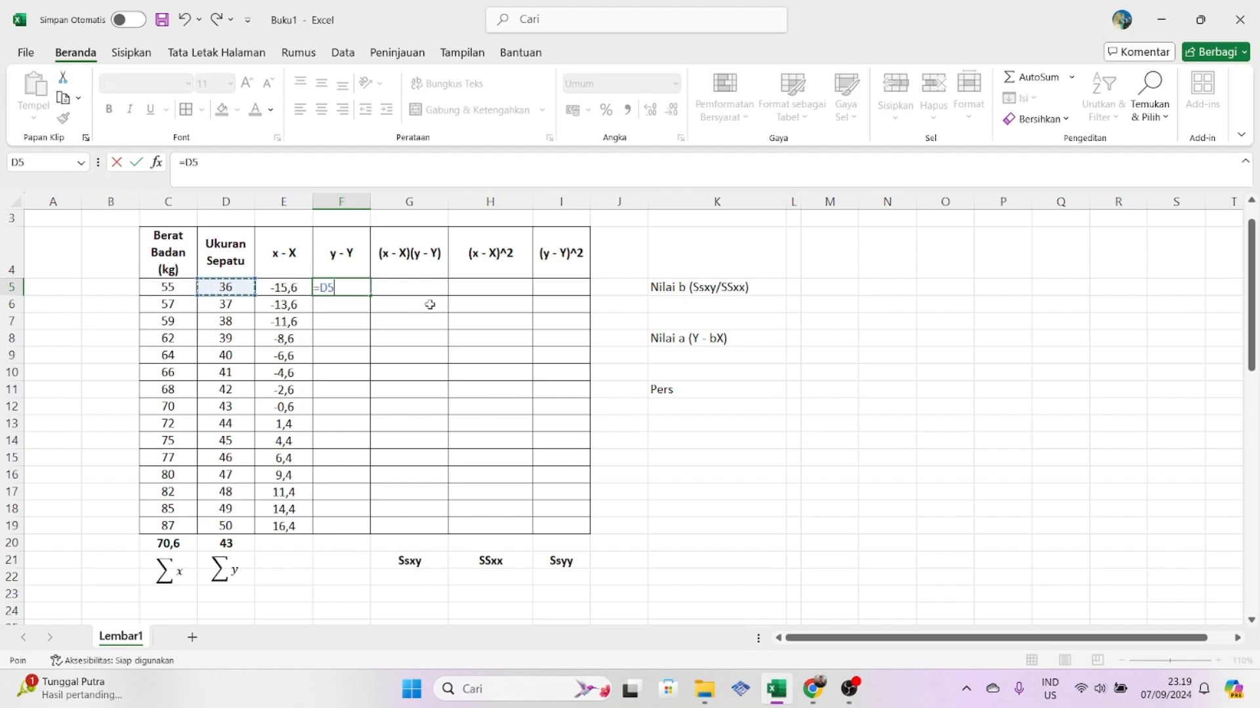
{"action": "type", "text": "-"}
{"action": "left_click", "coordinate": [239, 539]}
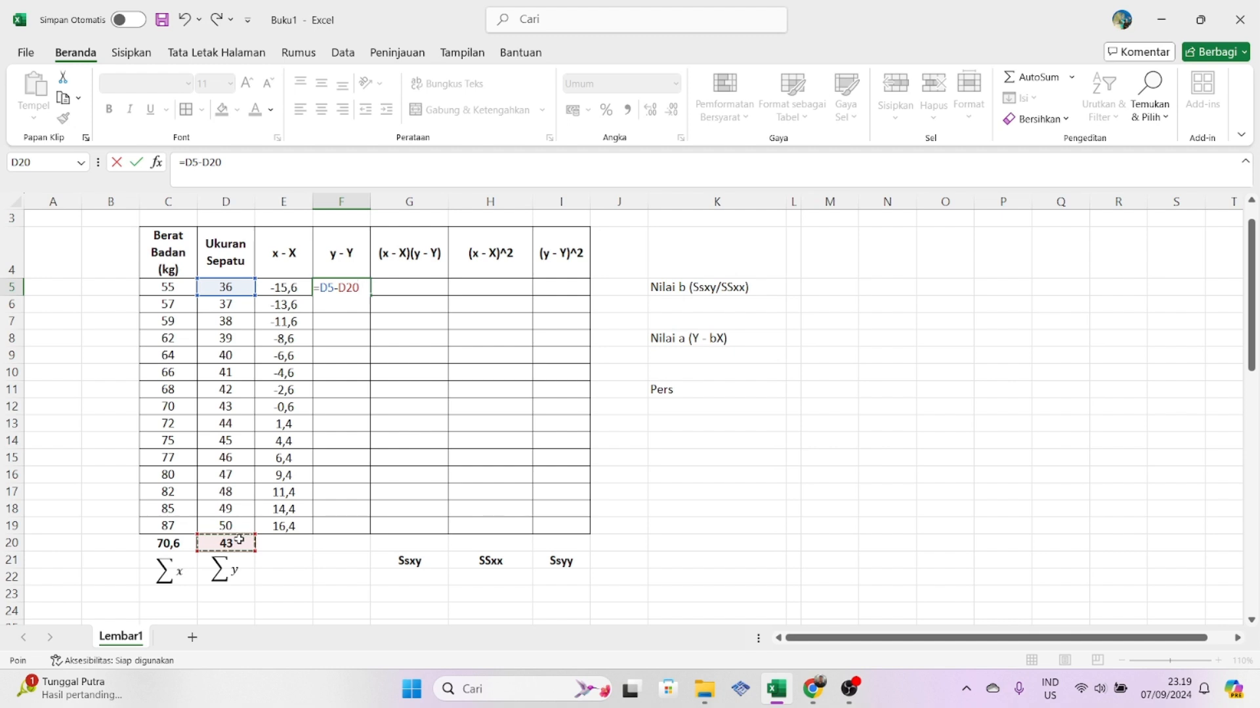
{"action": "key", "text": "F4"}
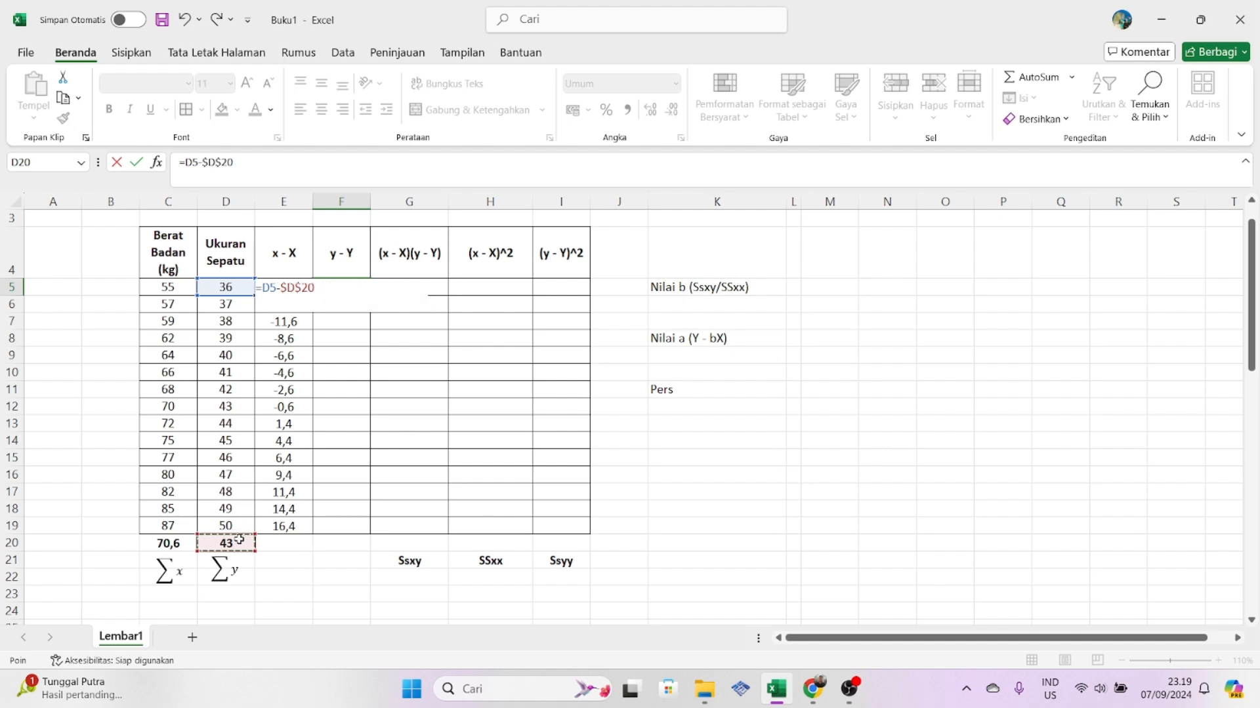
{"action": "key", "text": "Return"}
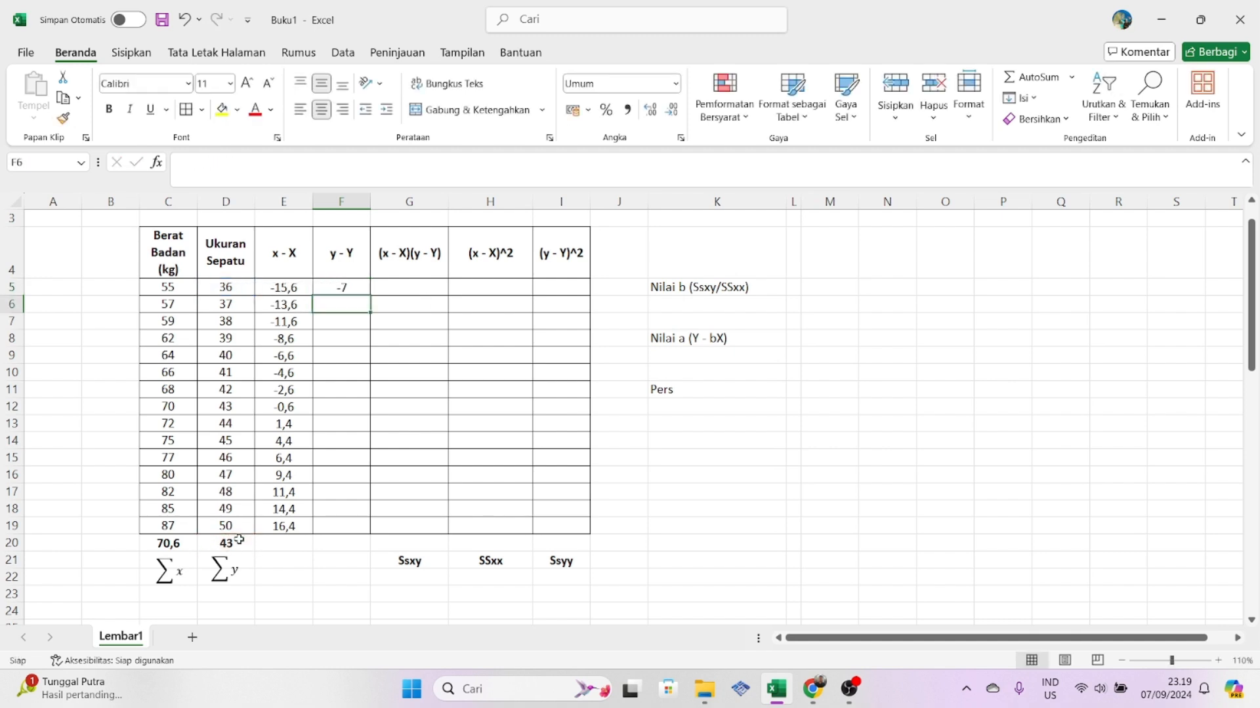
{"action": "left_click", "coordinate": [338, 290]}
{"action": "left_click_drag", "start_coordinate": [372, 295], "coordinate": [371, 530]}
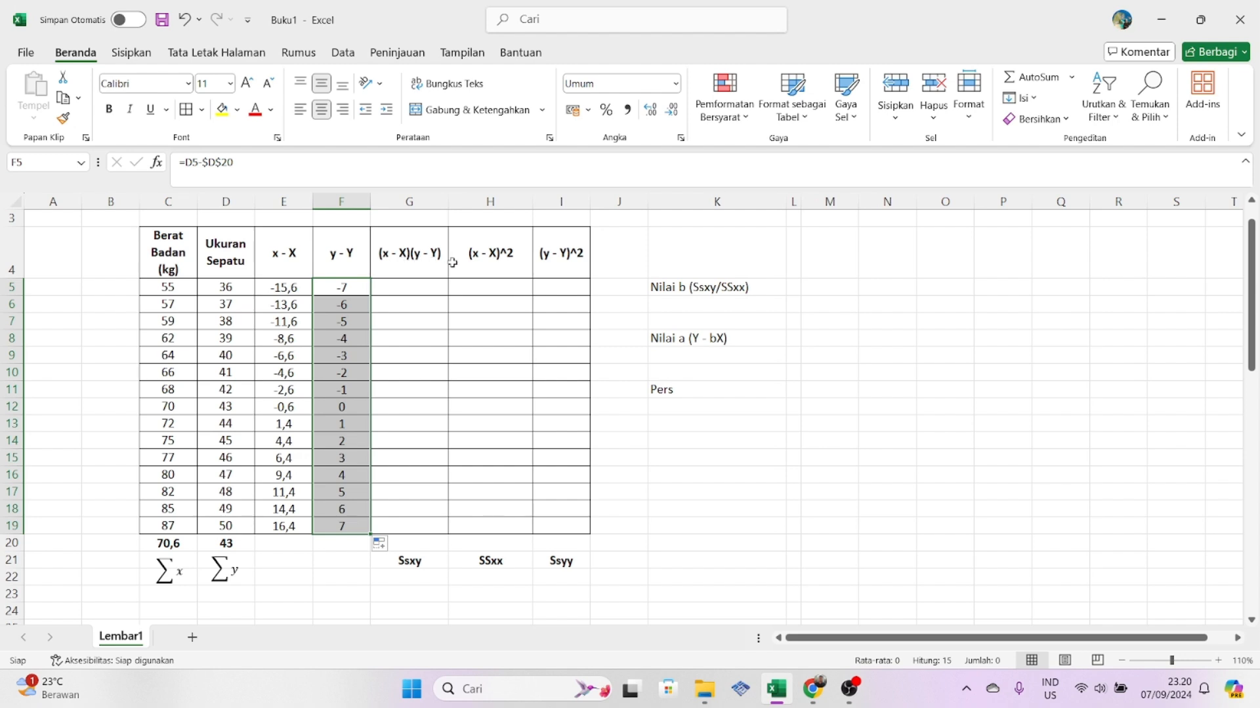
- Enter =E5*F5 in cell G5 and fill the (x - X)(y - Y) formula down to G19
{"action": "left_click", "coordinate": [419, 289]}
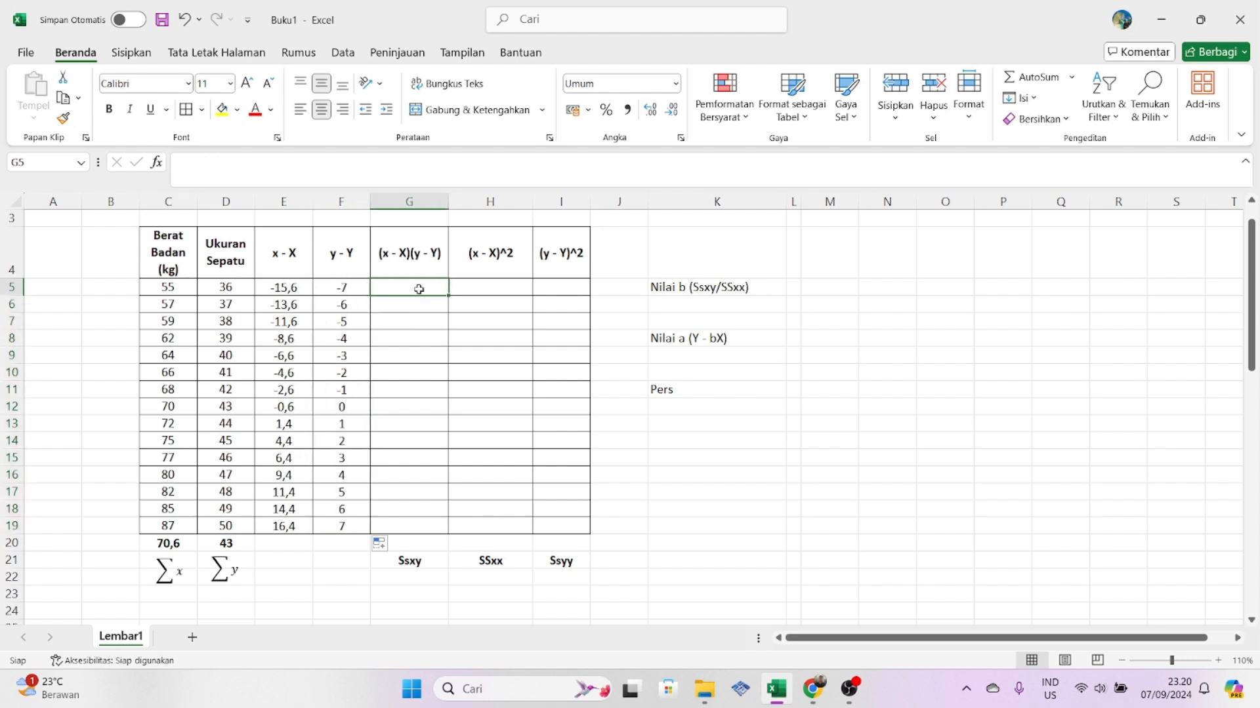
{"action": "type", "text": "="}
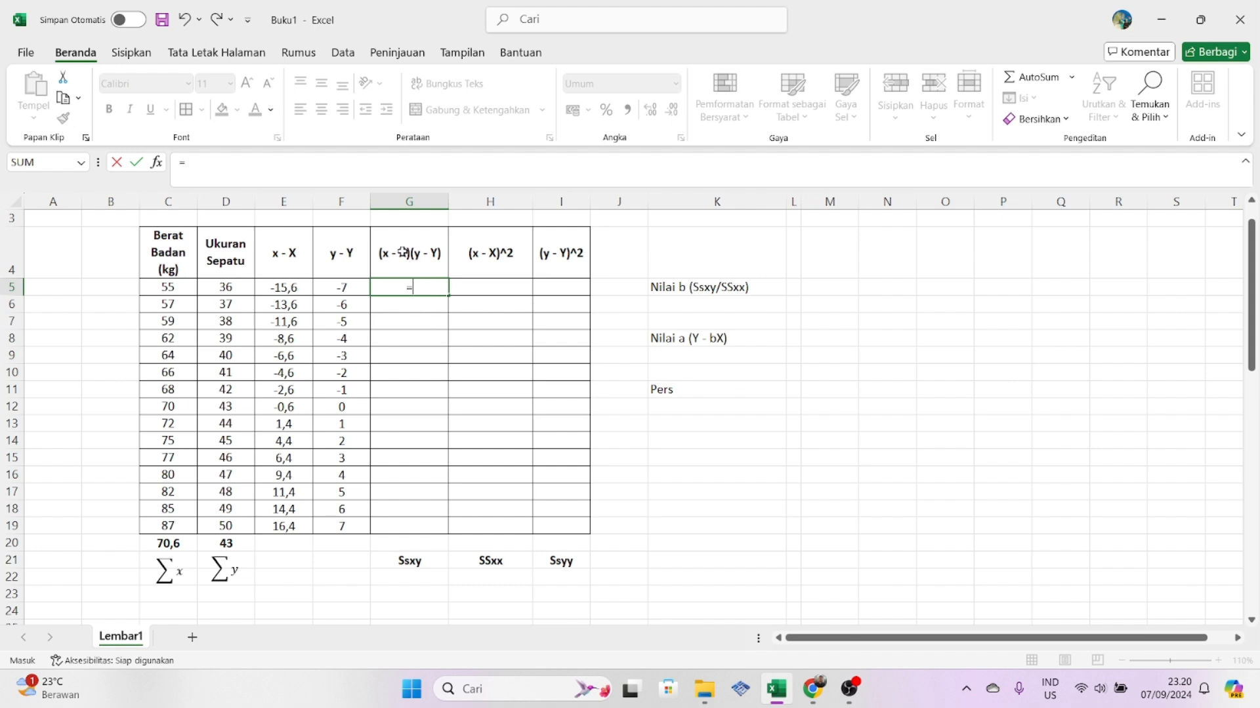
{"action": "left_click", "coordinate": [281, 288]}
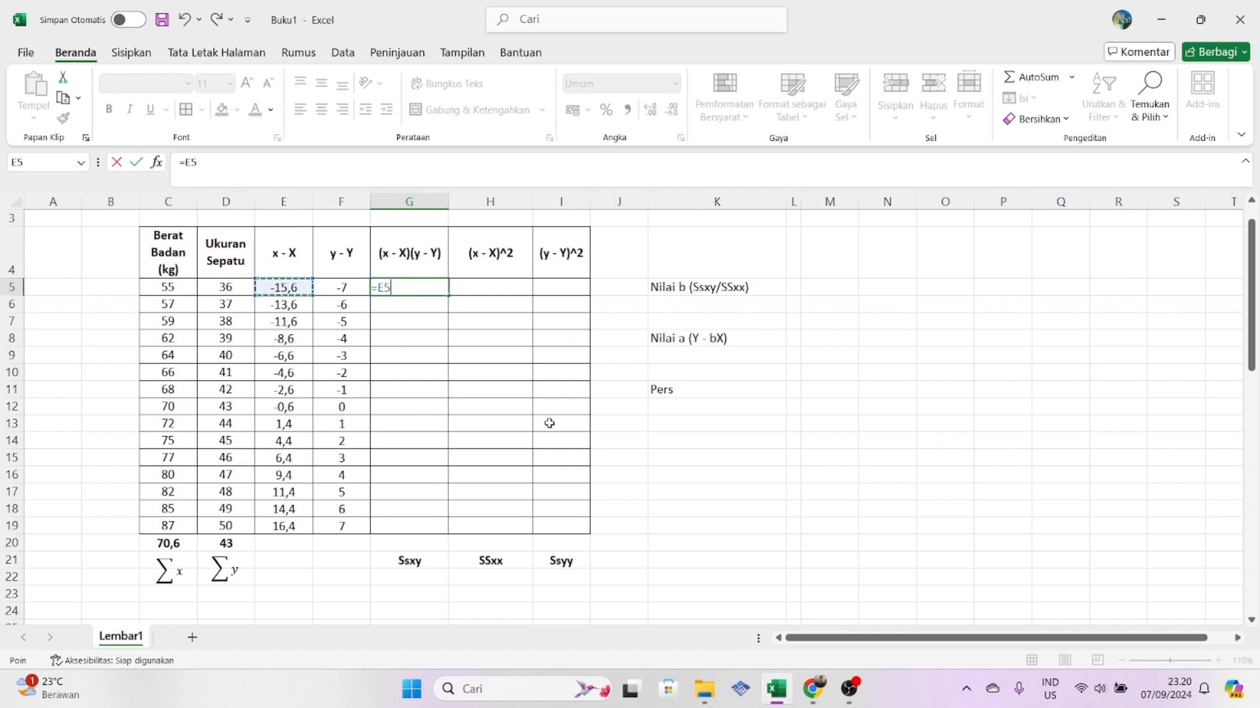
{"action": "type", "text": "*"}
{"action": "left_click", "coordinate": [340, 287]}
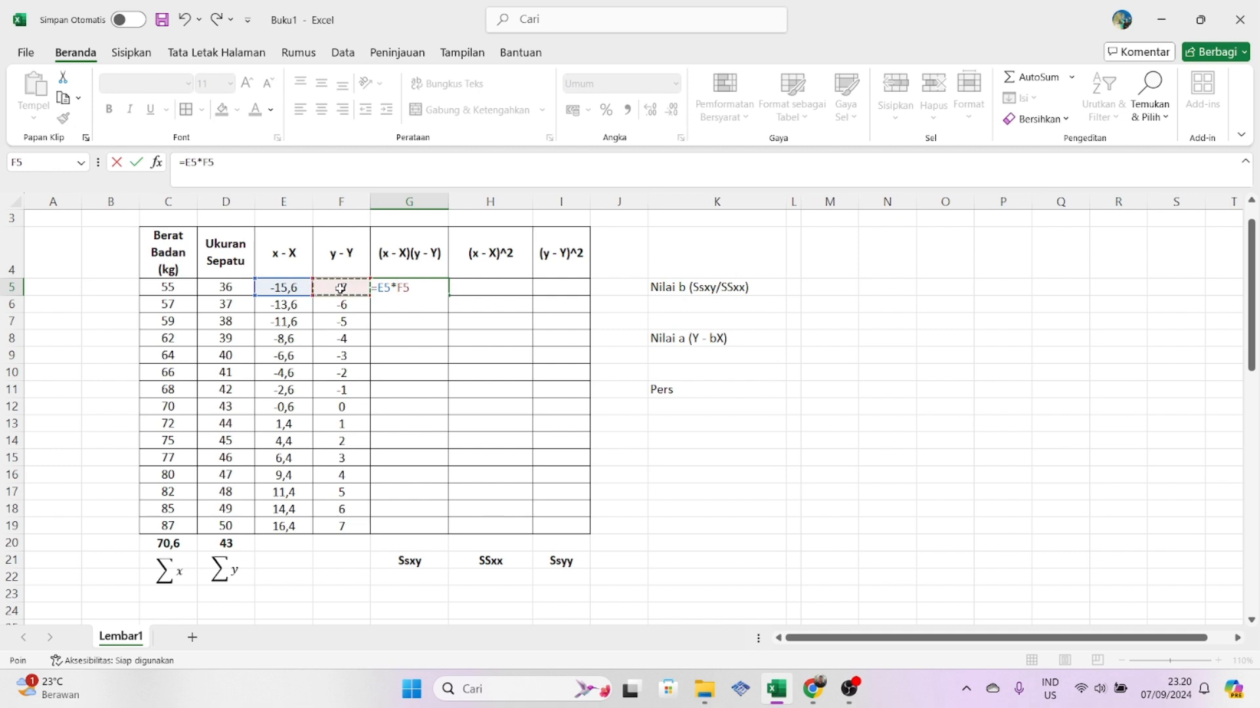
{"action": "key", "text": "Return"}
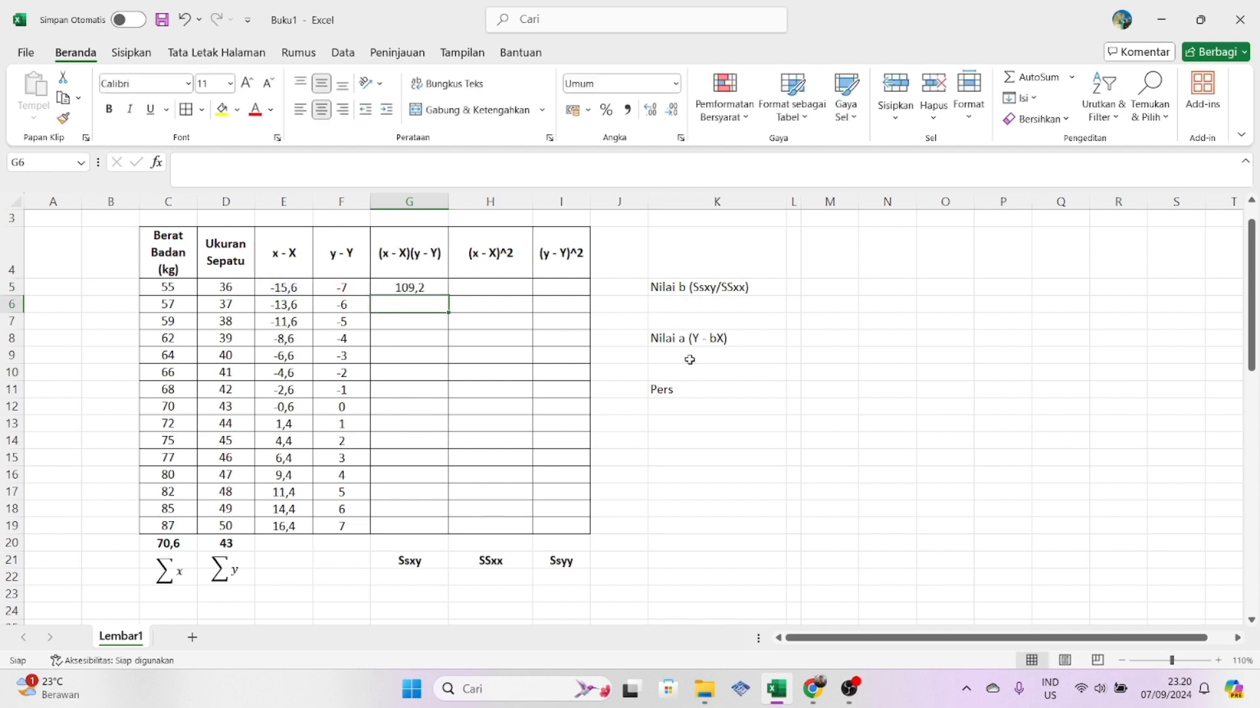
{"action": "left_click", "coordinate": [413, 289]}
{"action": "left_click_drag", "start_coordinate": [450, 299], "coordinate": [448, 529]}
{"action": "left_click", "coordinate": [828, 544]}
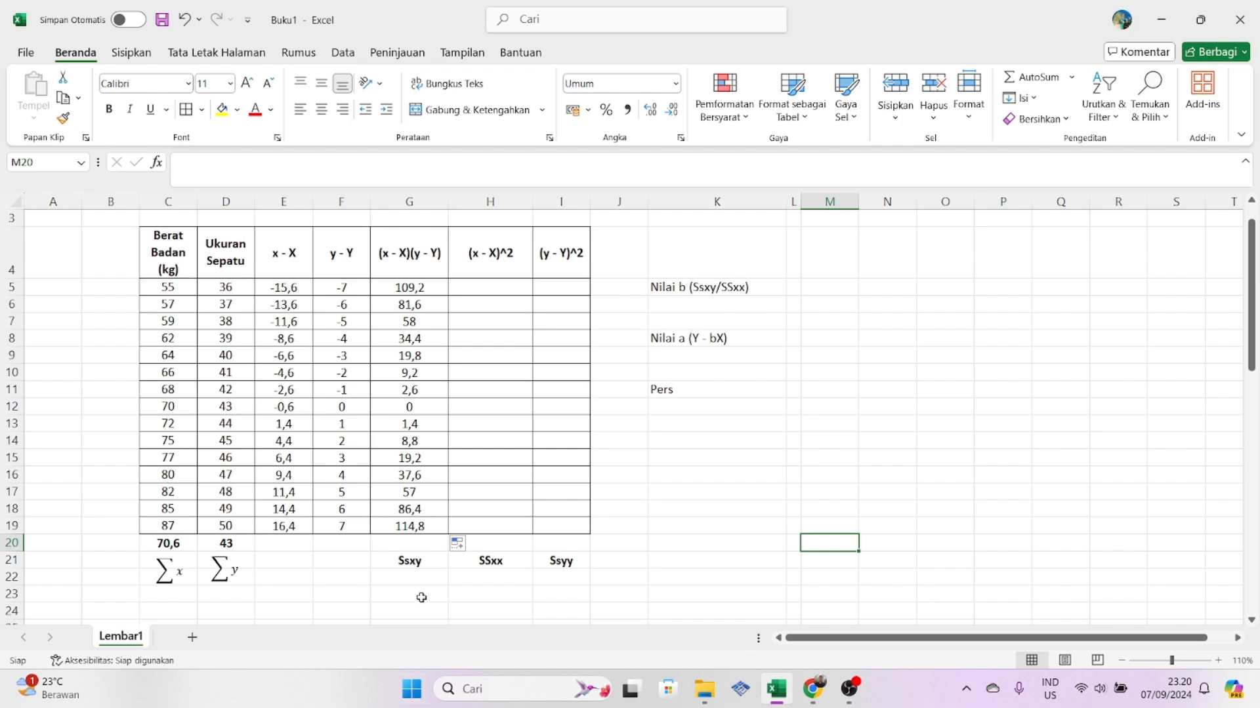
- Calculate Ssxy in cell G20 with SUM over G5:G19
{"action": "left_click", "coordinate": [414, 563]}
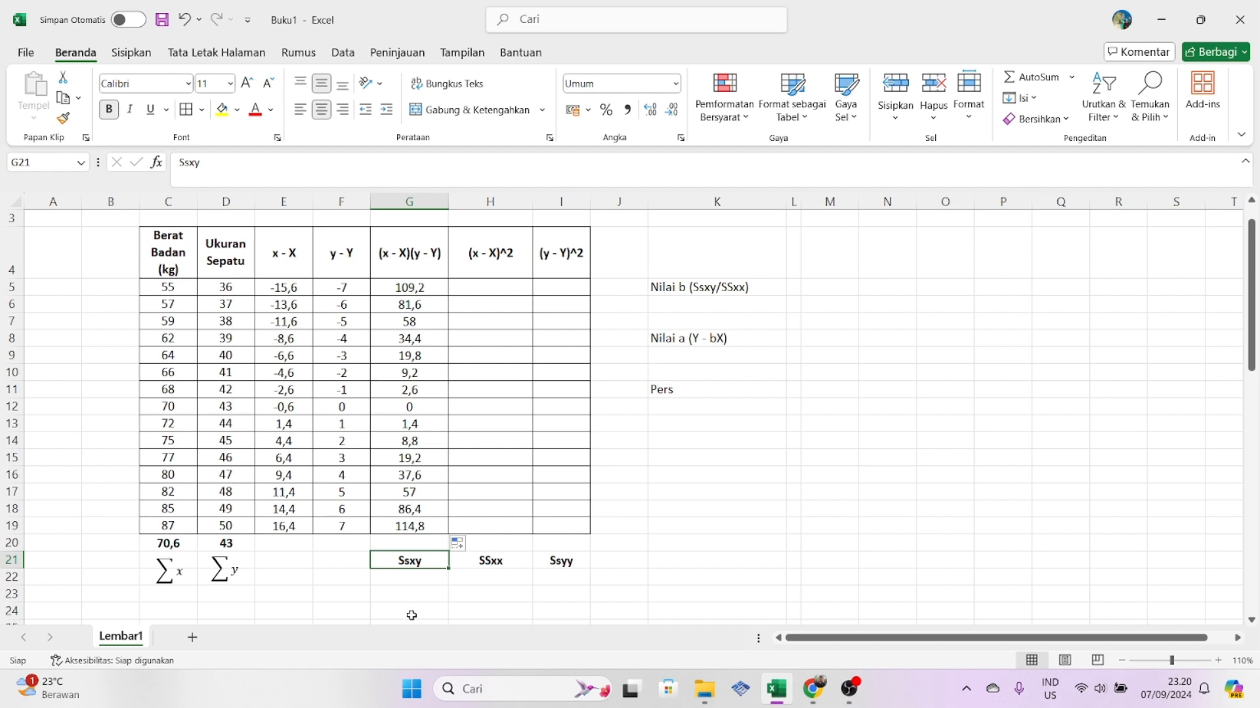
{"action": "left_click", "coordinate": [408, 544]}
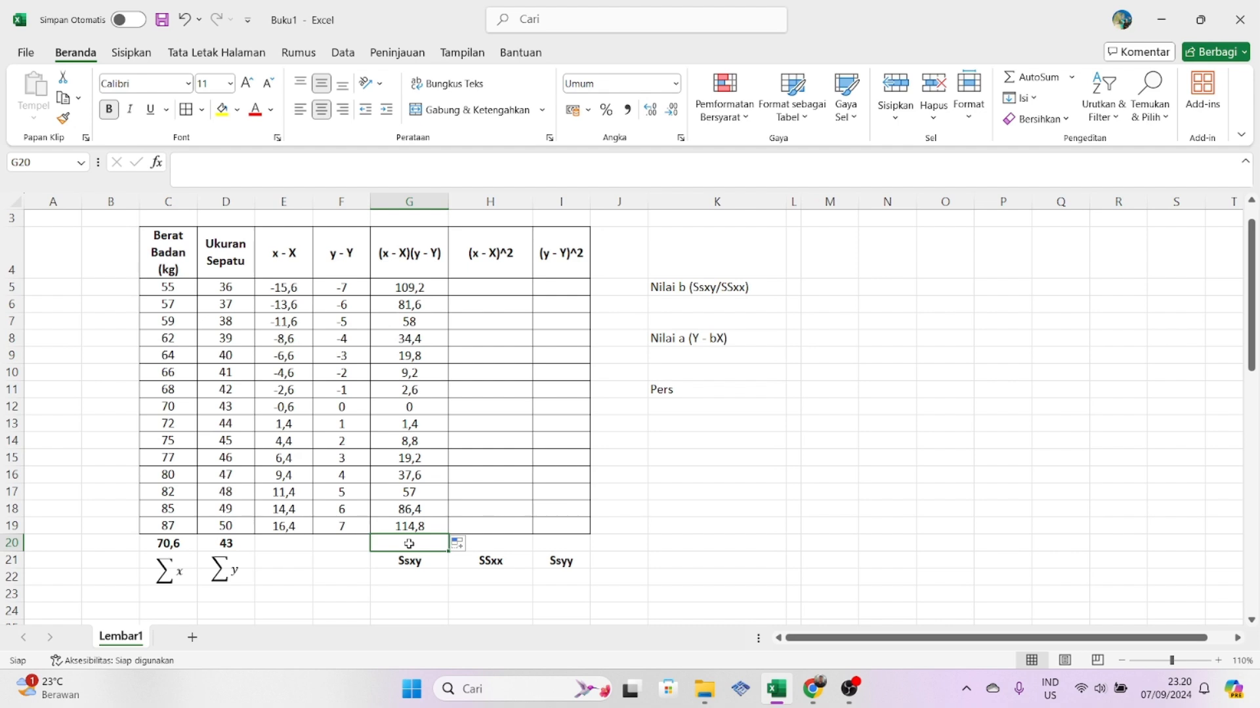
{"action": "type", "text": "=sum"}
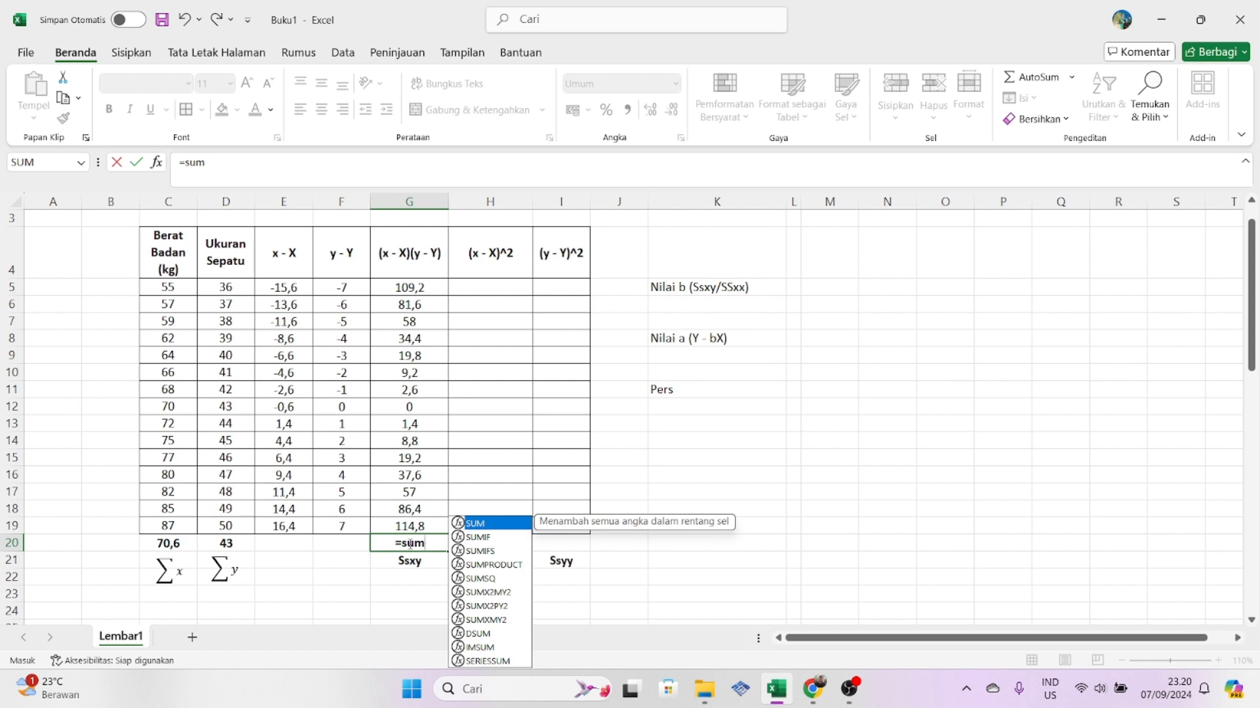
{"action": "type", "text": "("}
{"action": "left_click_drag", "start_coordinate": [418, 286], "coordinate": [416, 525]}
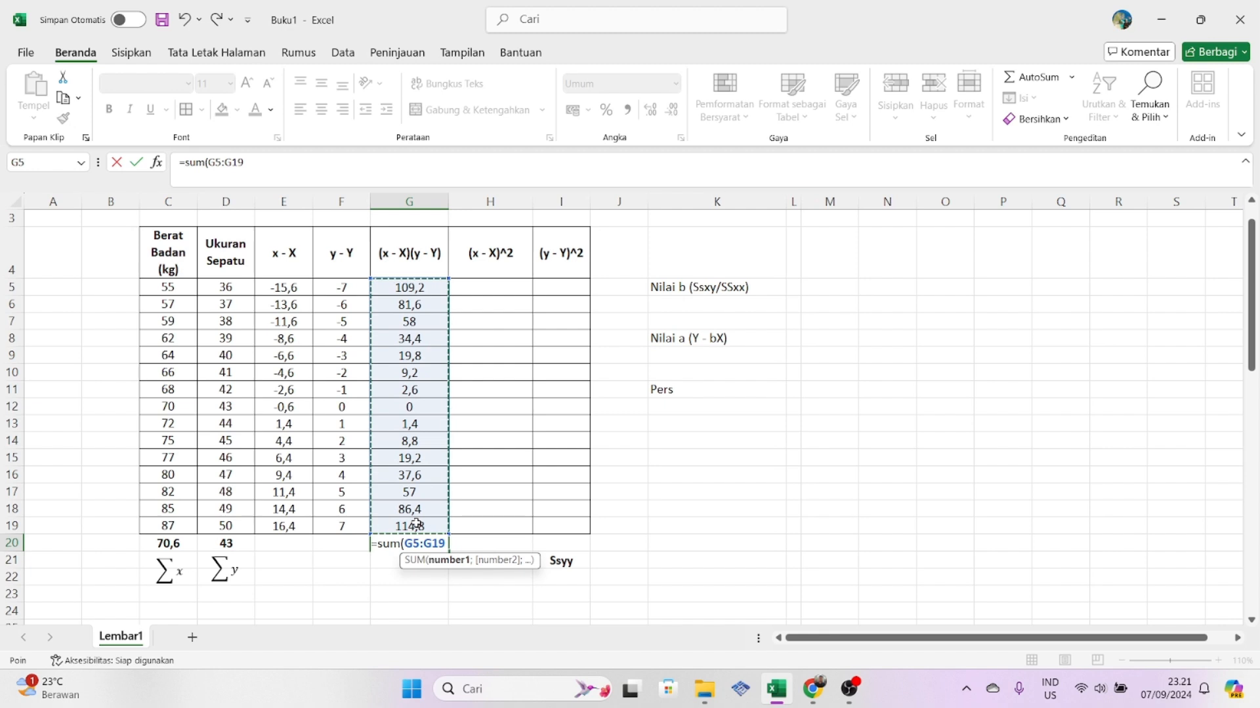
{"action": "key", "text": "Return"}
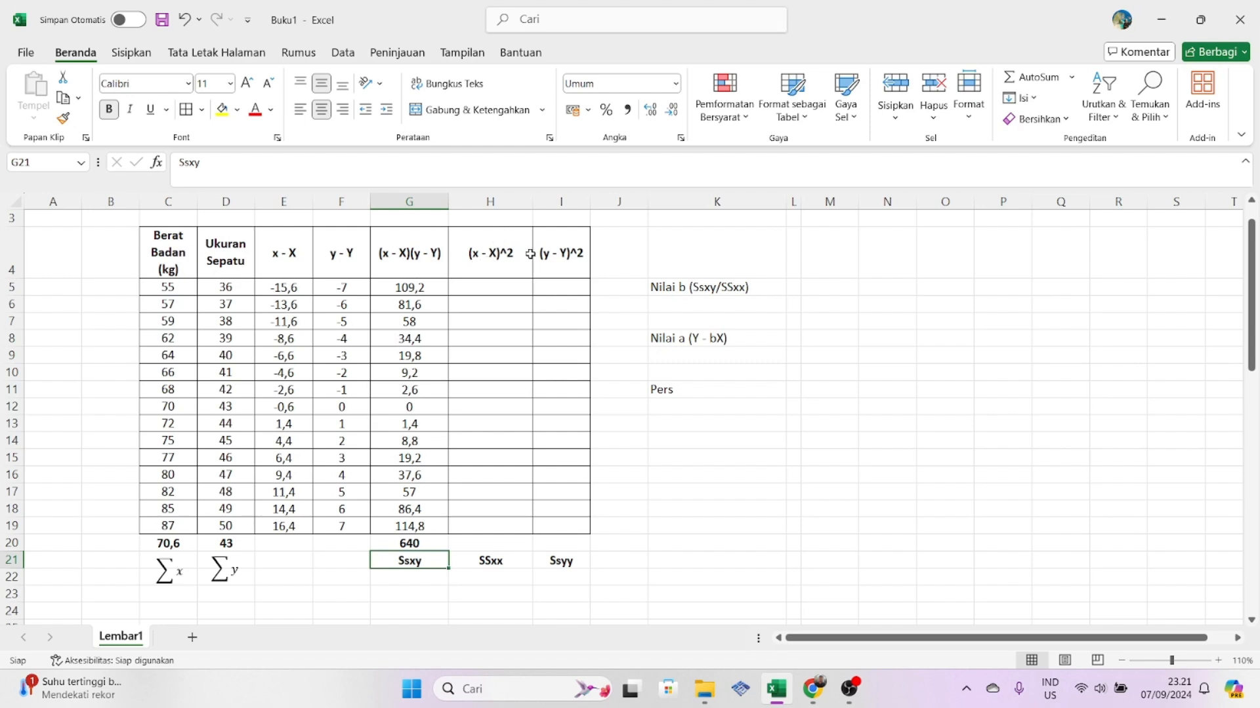
- Enter =E5^2 in cell H5 and fill the (x - X)^2 formula down to H19
{"action": "left_click", "coordinate": [473, 289]}
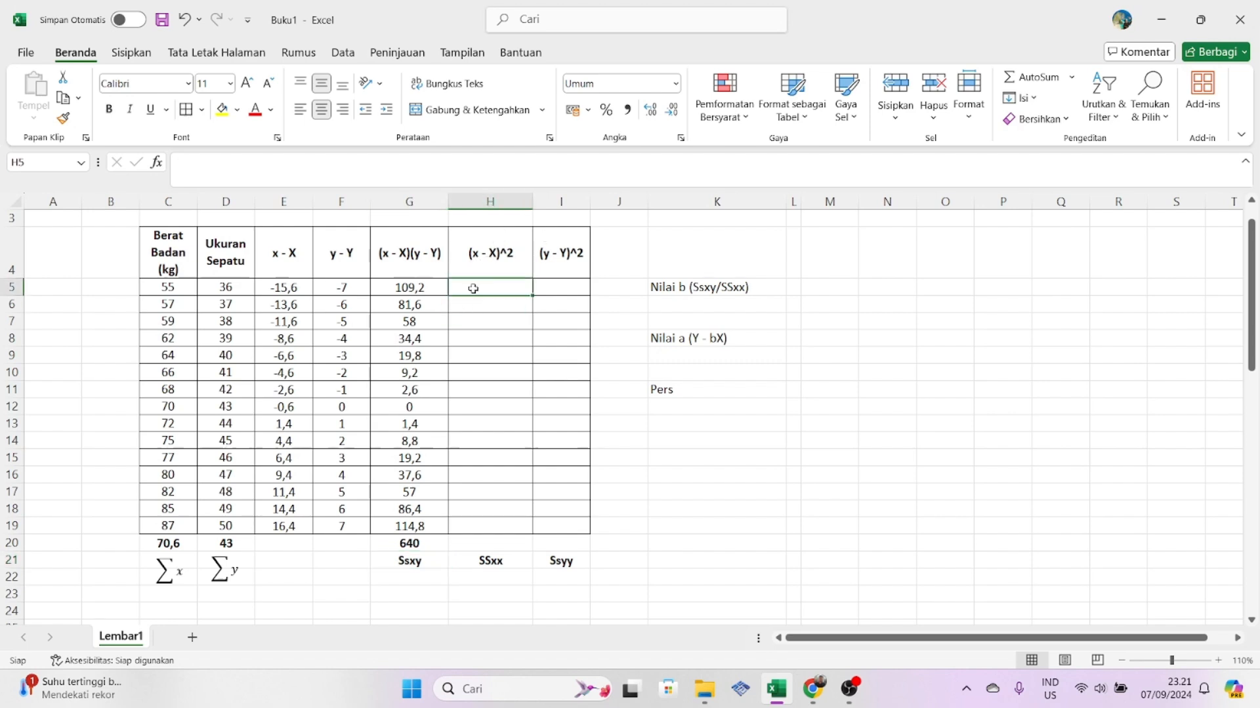
{"action": "type", "text": "="}
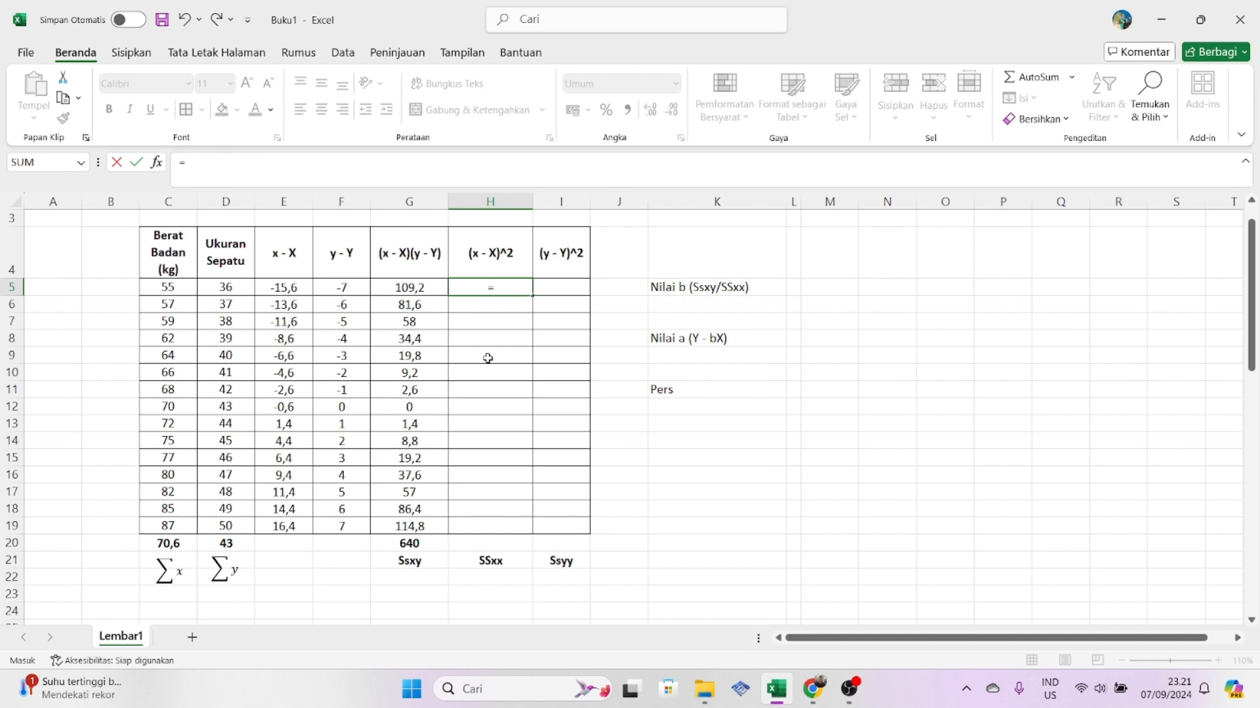
{"action": "left_click", "coordinate": [286, 289]}
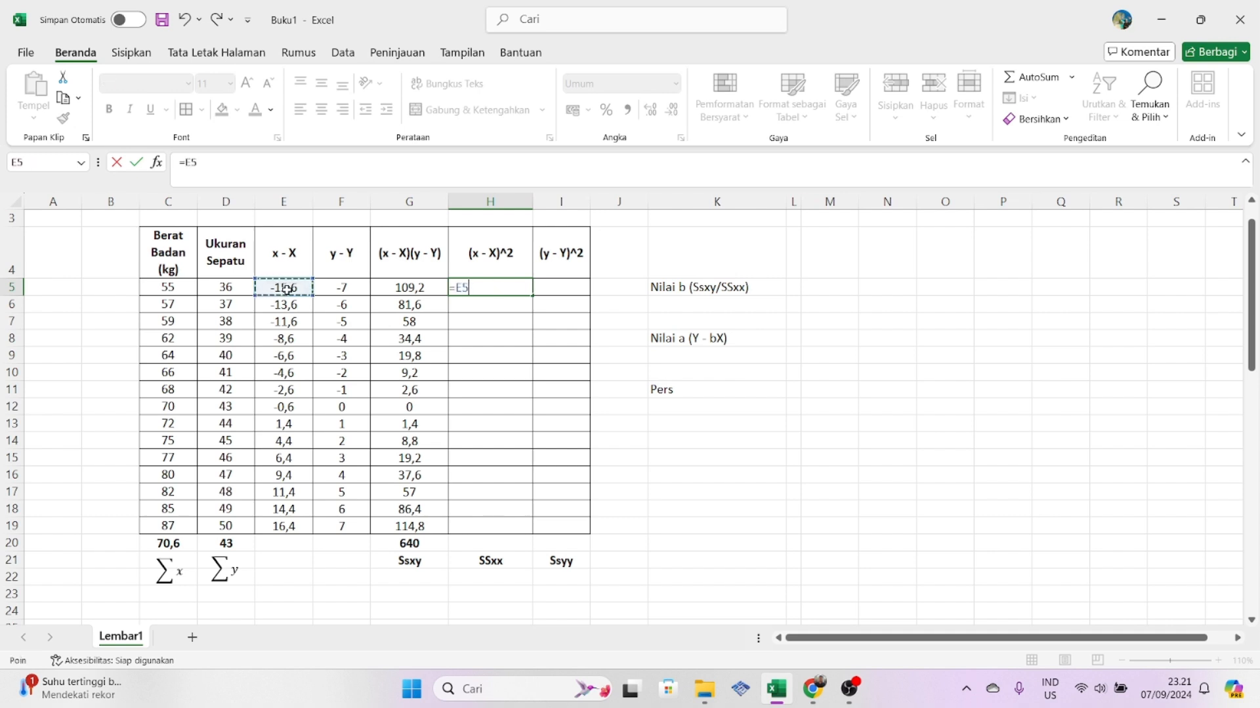
{"action": "type", "text": "^2"}
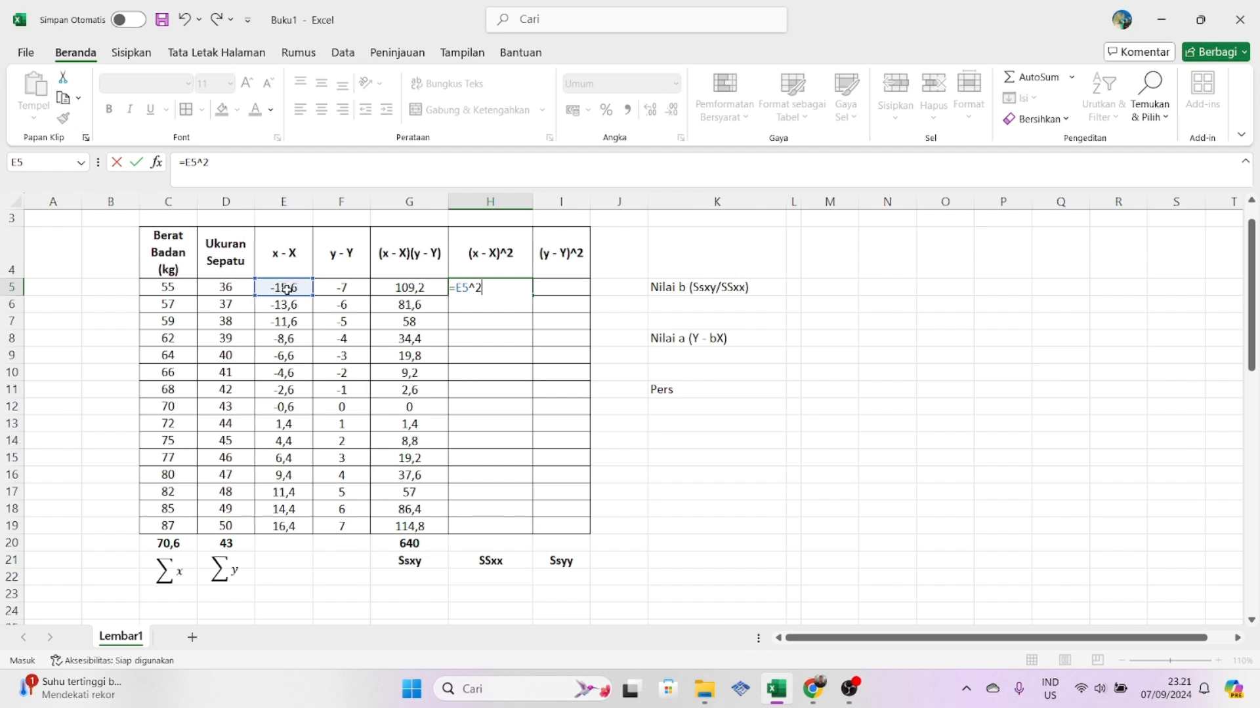
{"action": "key", "text": "Return"}
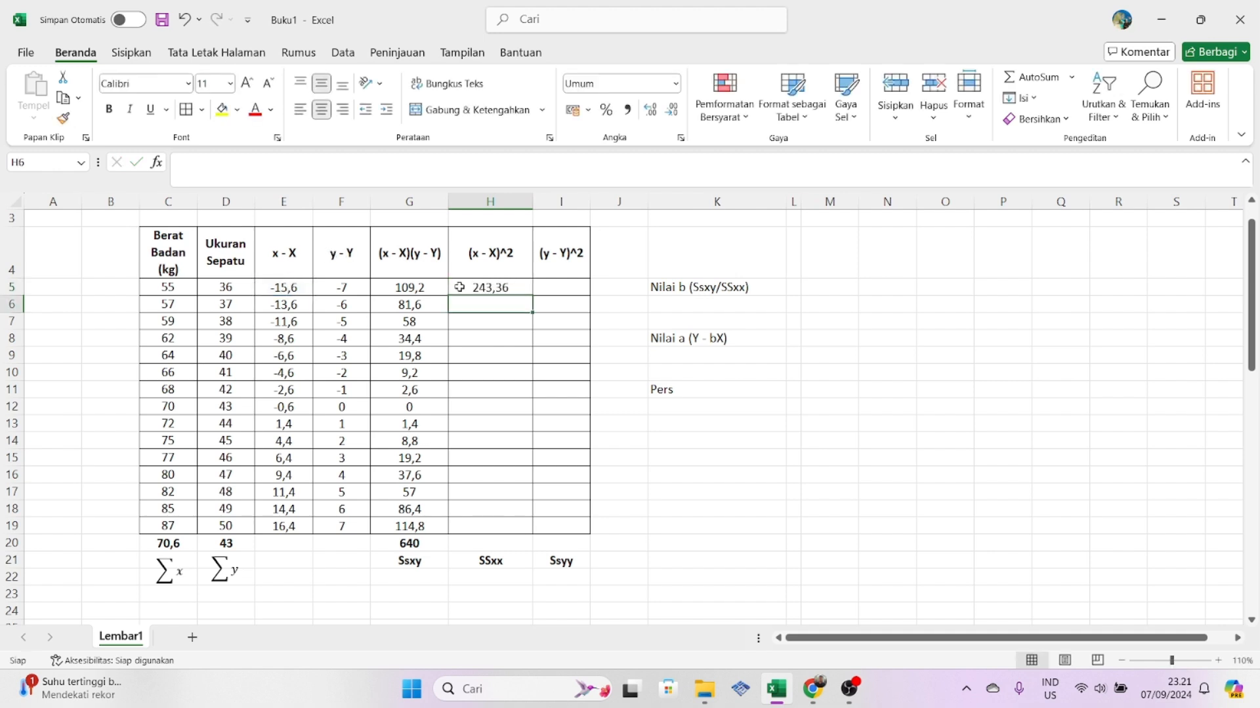
{"action": "left_click", "coordinate": [500, 287]}
{"action": "left_click_drag", "start_coordinate": [531, 295], "coordinate": [531, 532]}
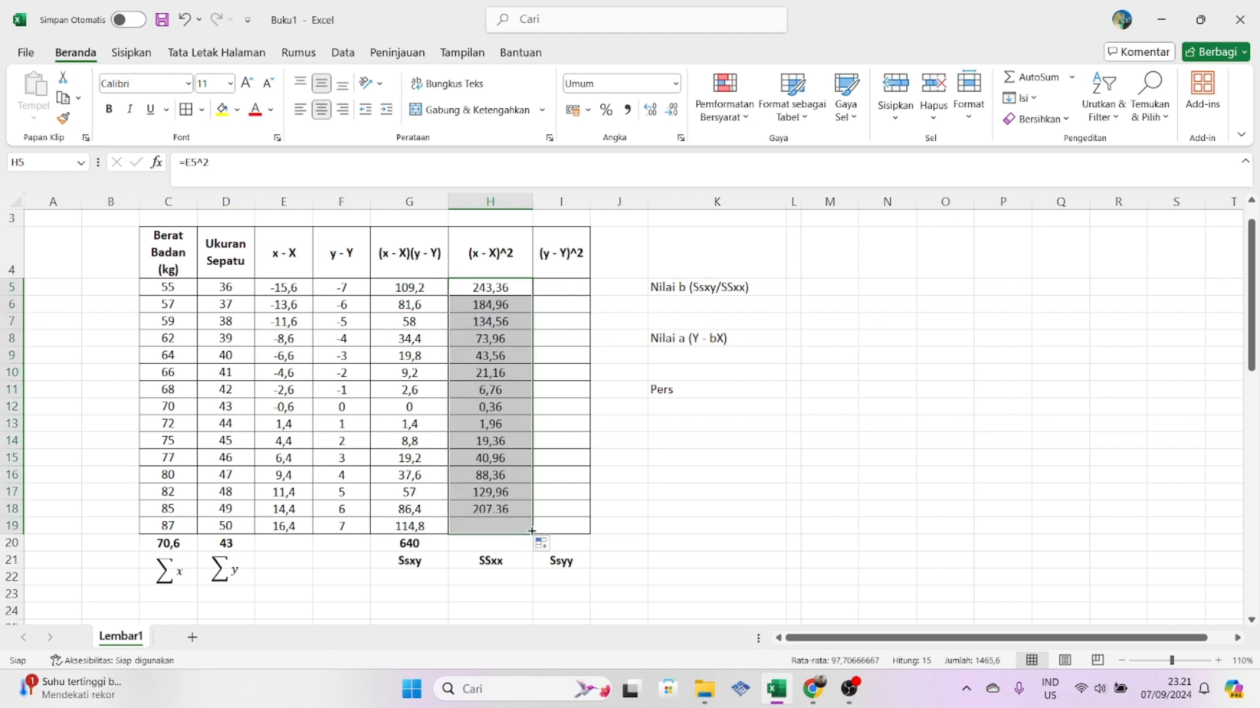
- Calculate SSxx in cell H20 with SUM over H5:H19
{"action": "left_click", "coordinate": [494, 539]}
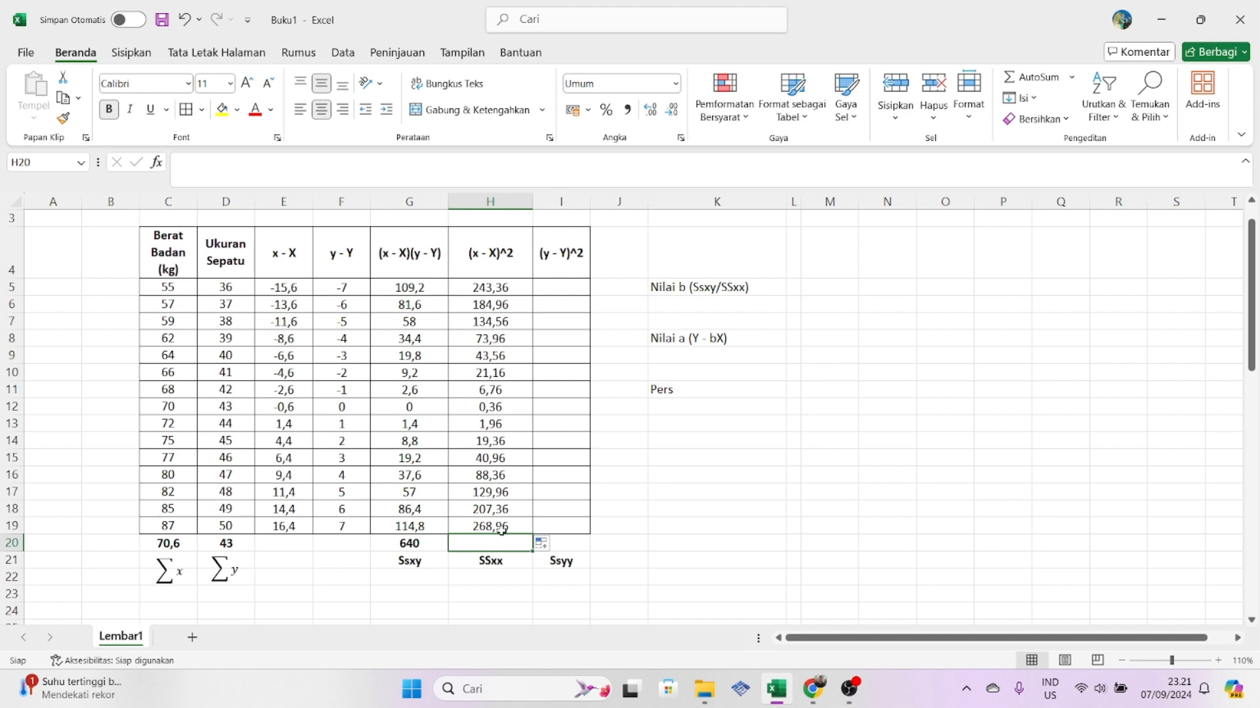
{"action": "type", "text": "=s"}
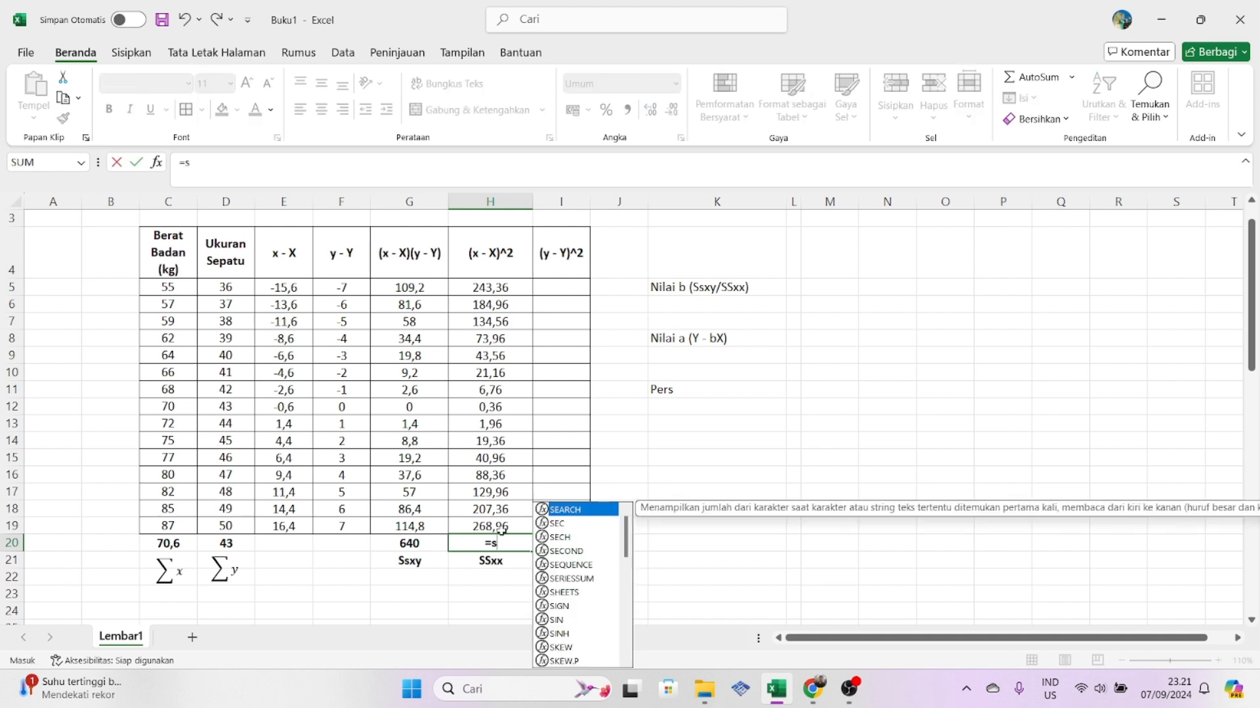
{"action": "type", "text": "um("}
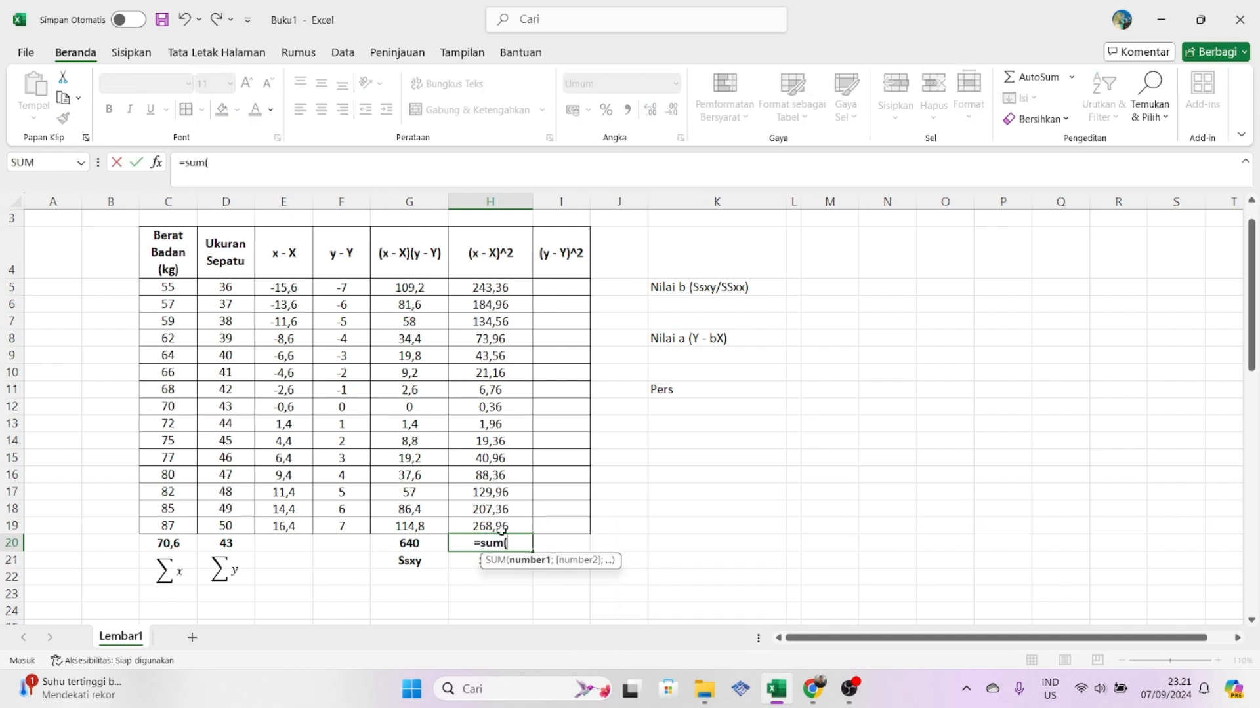
{"action": "left_click", "coordinate": [504, 285]}
{"action": "left_click_drag", "start_coordinate": [504, 285], "coordinate": [495, 528]}
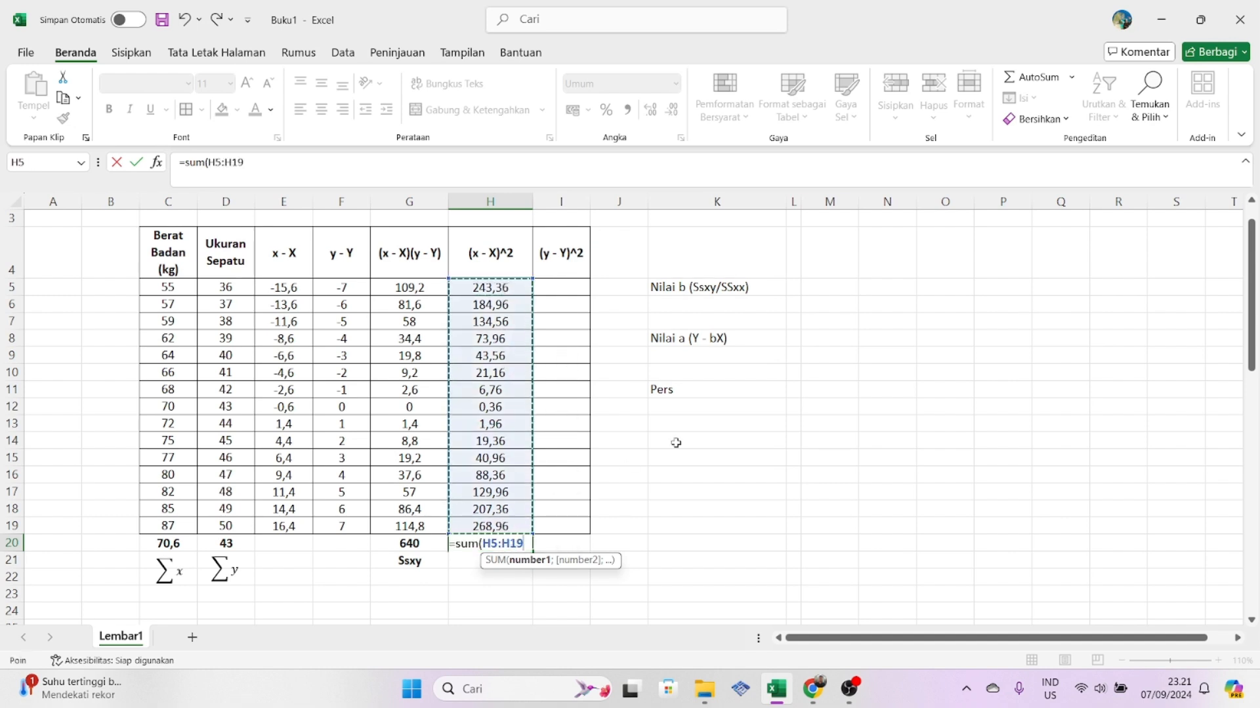
{"action": "key", "text": "Return"}
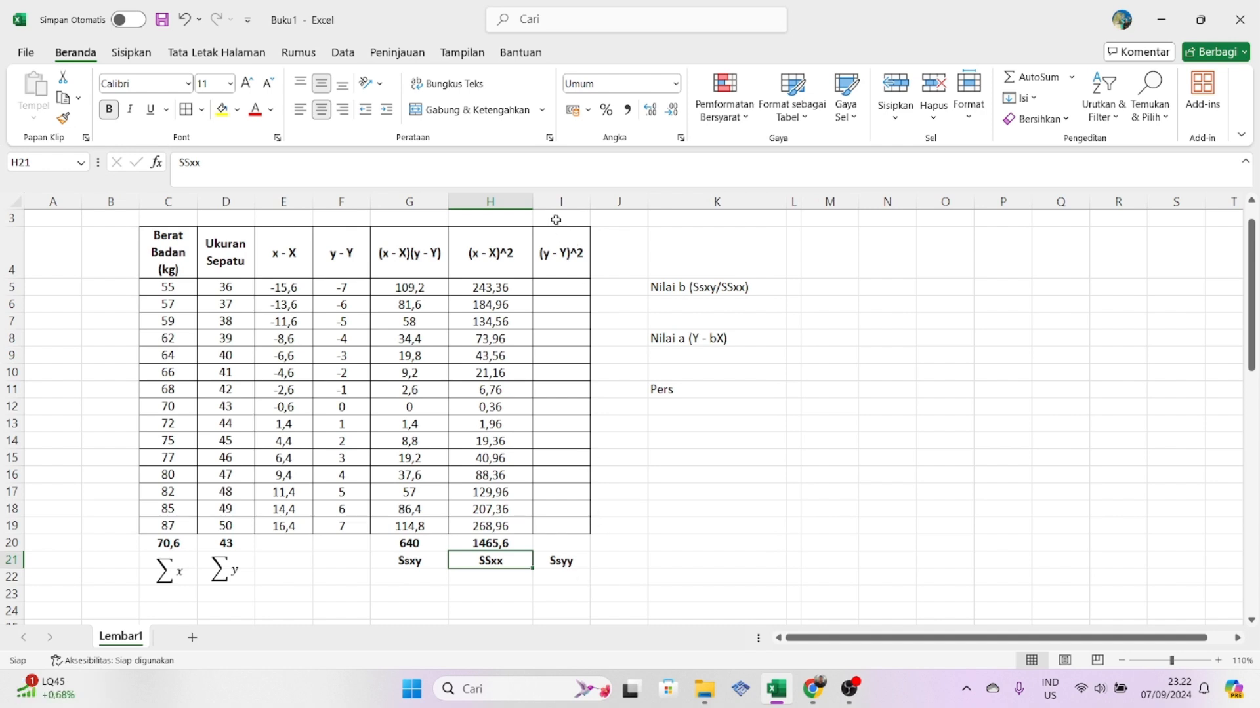
- Enter =F5^2 in cell I5 and fill the (y - Y)^2 formula down to I19
{"action": "left_click_drag", "start_coordinate": [555, 236], "coordinate": [600, 581]}
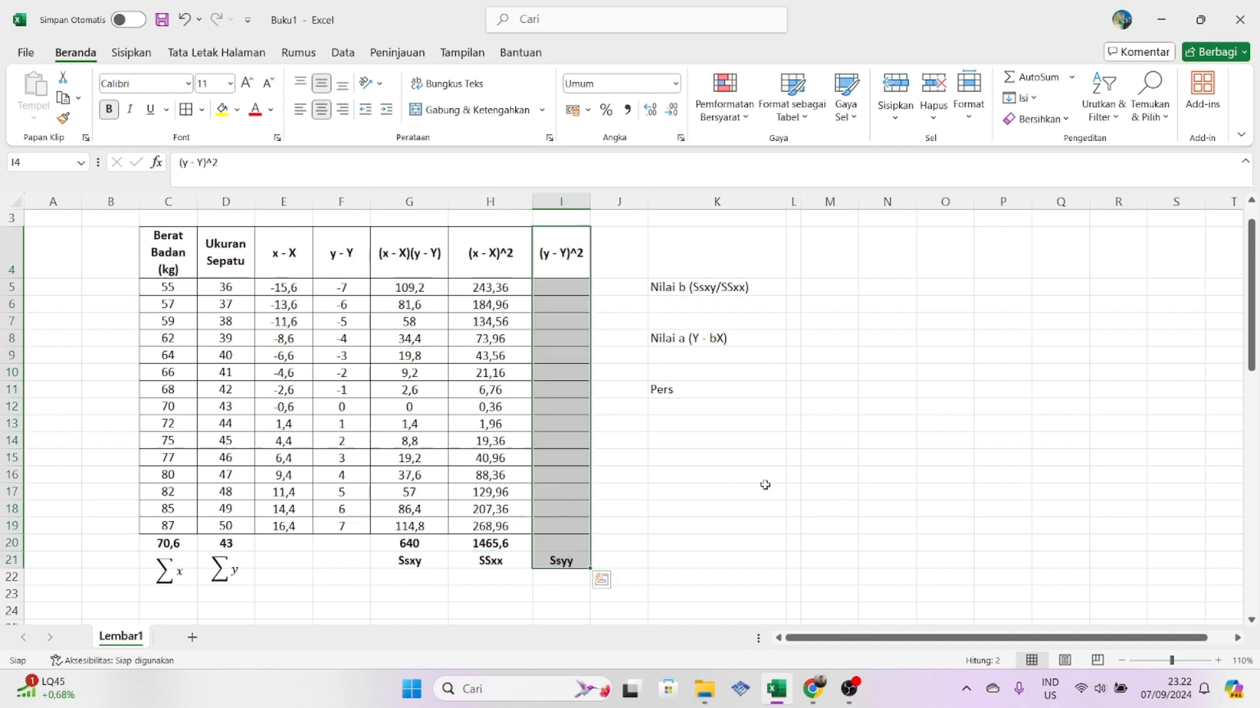
{"action": "left_click", "coordinate": [765, 490]}
{"action": "left_click", "coordinate": [559, 363]}
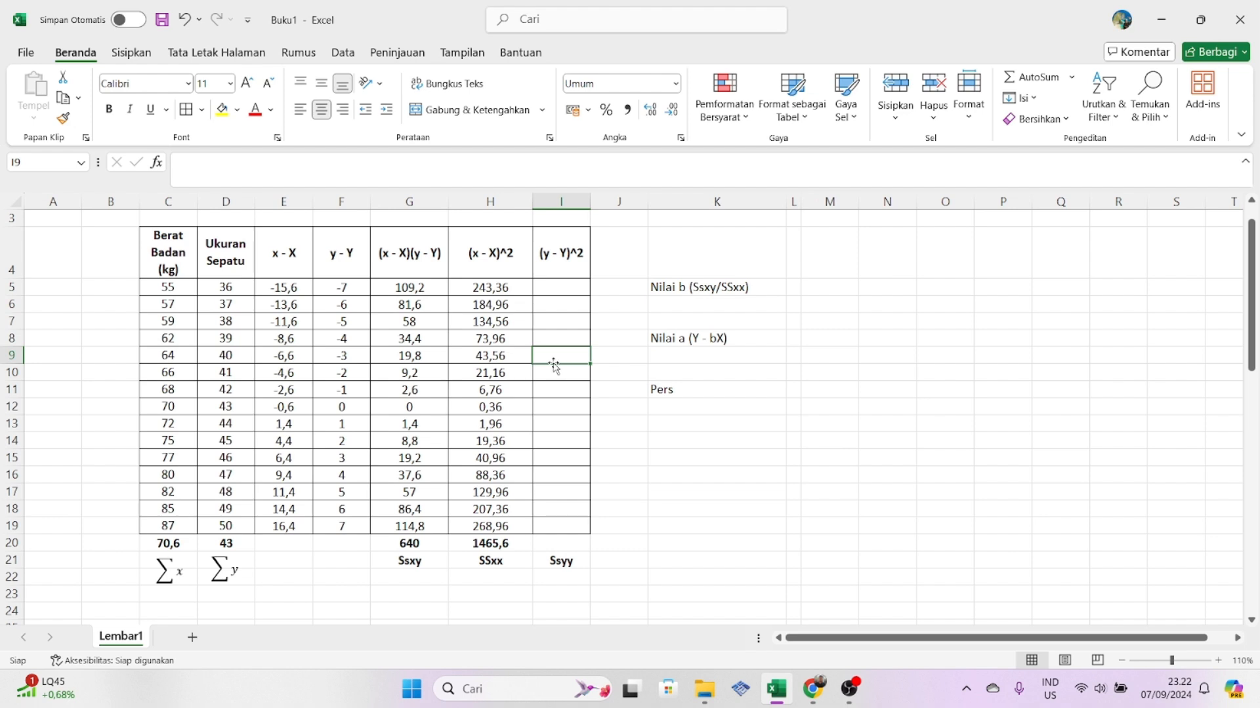
{"action": "left_click", "coordinate": [560, 290]}
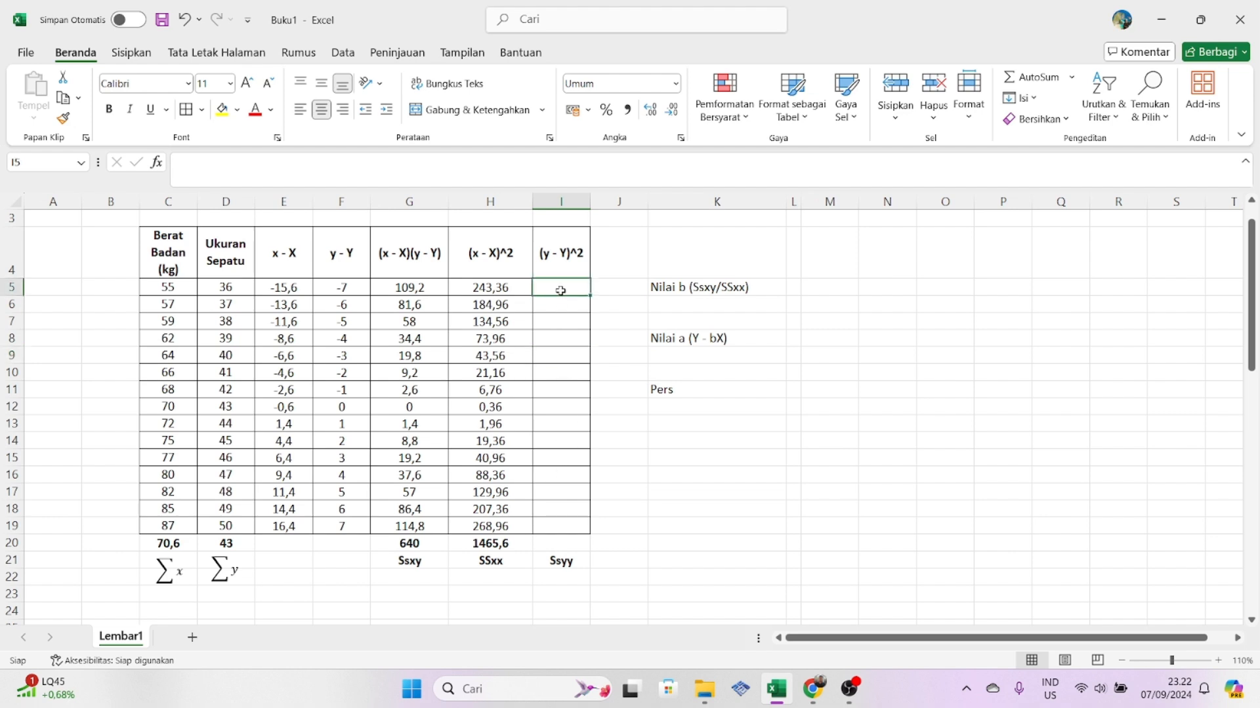
{"action": "type", "text": "="}
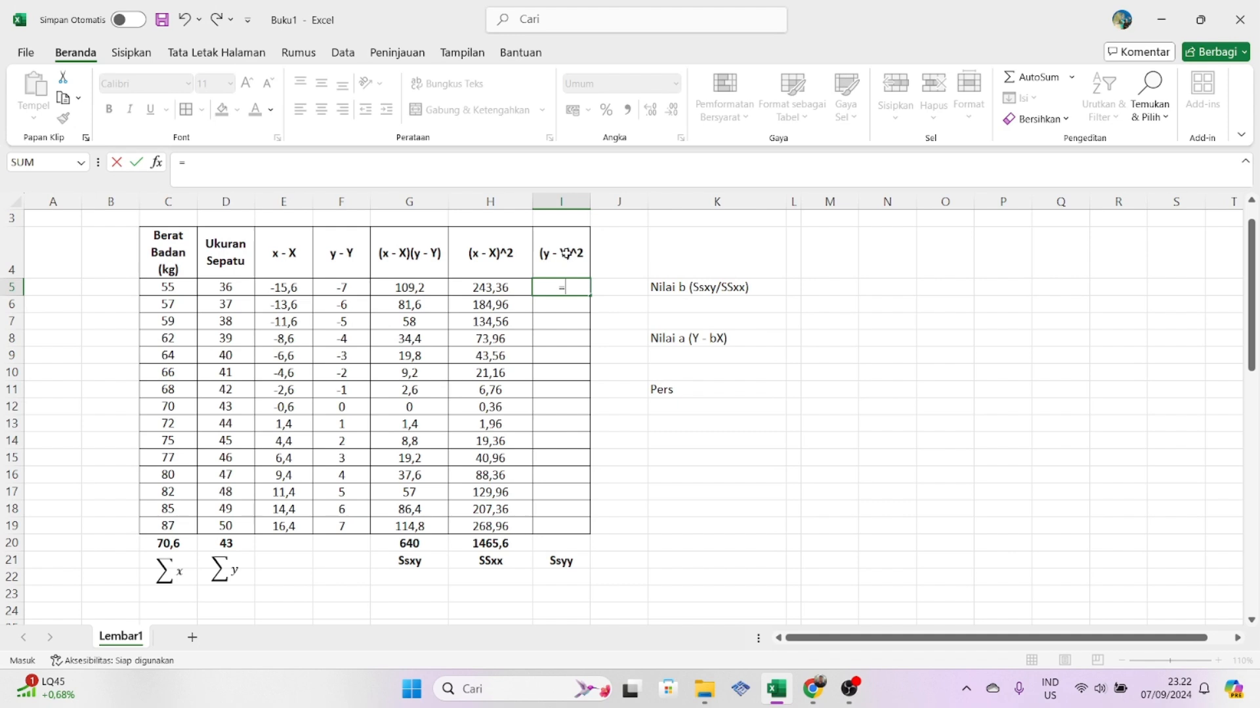
{"action": "left_click", "coordinate": [341, 288]}
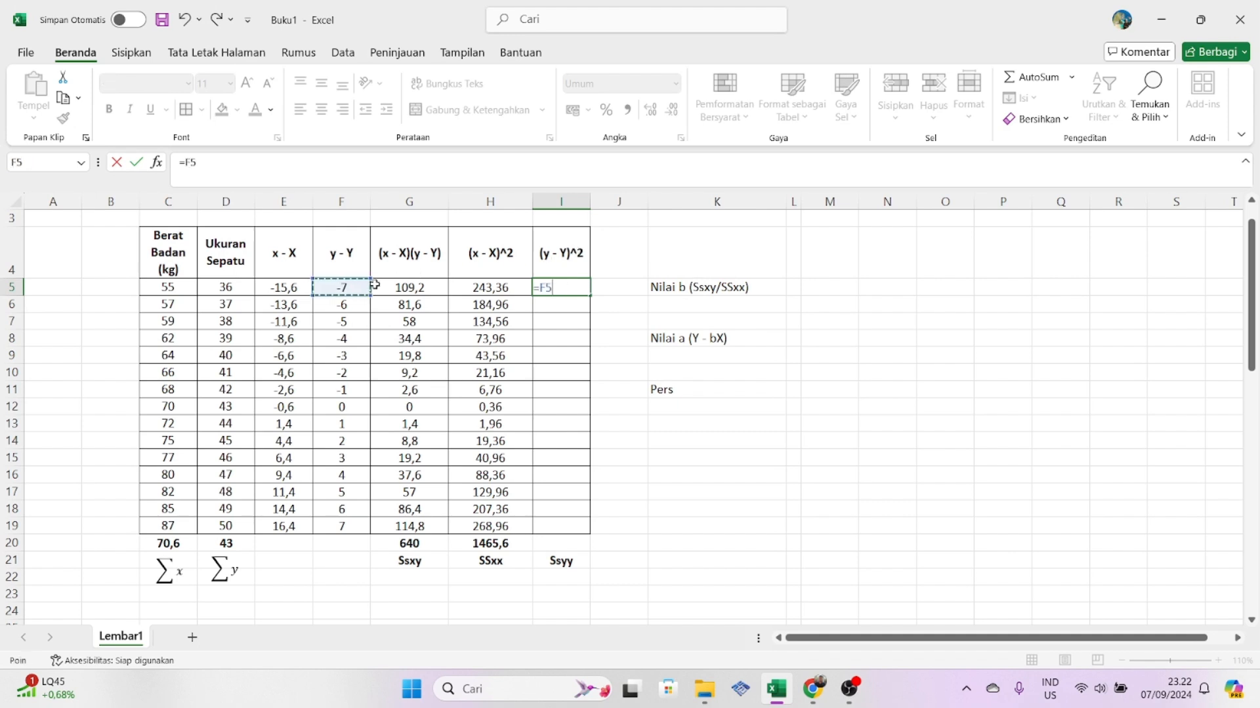
{"action": "type", "text": "^2"}
{"action": "key", "text": "Return"}
{"action": "left_click", "coordinate": [564, 288]}
{"action": "left_click_drag", "start_coordinate": [591, 296], "coordinate": [592, 535]}
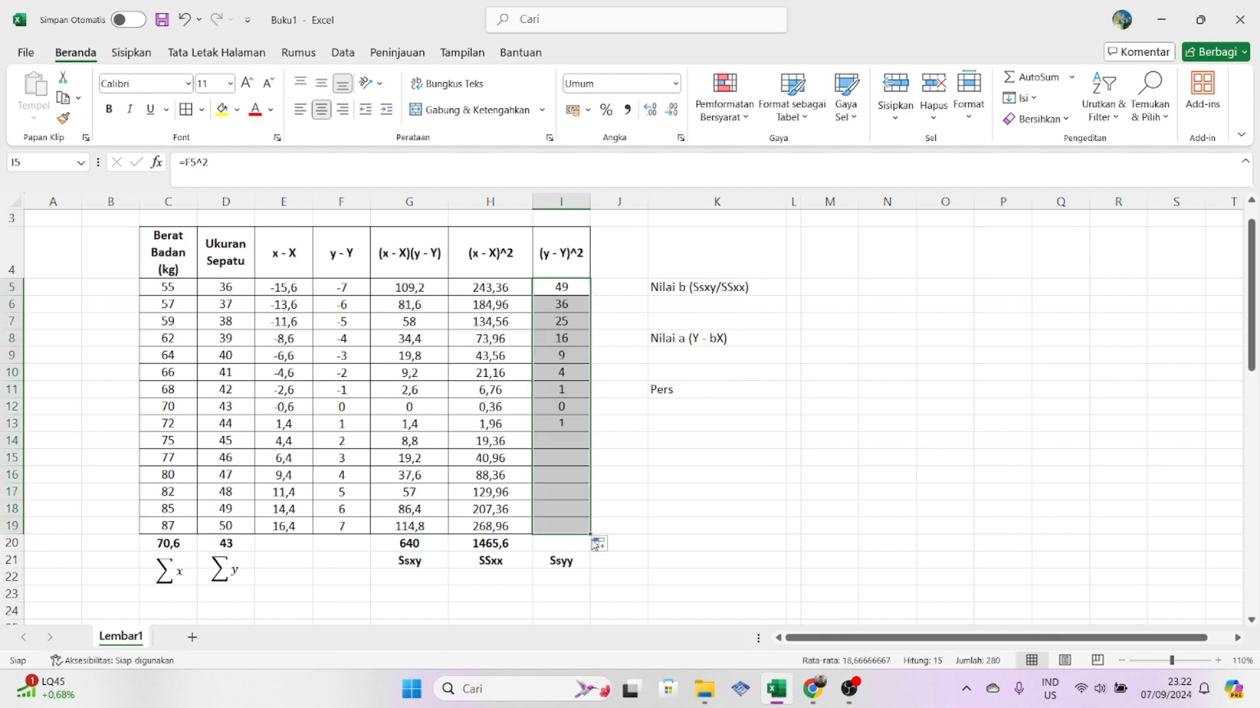
- Calculate Ssyy in cell I20 with SUM over I5:I19
{"action": "left_click", "coordinate": [561, 542]}
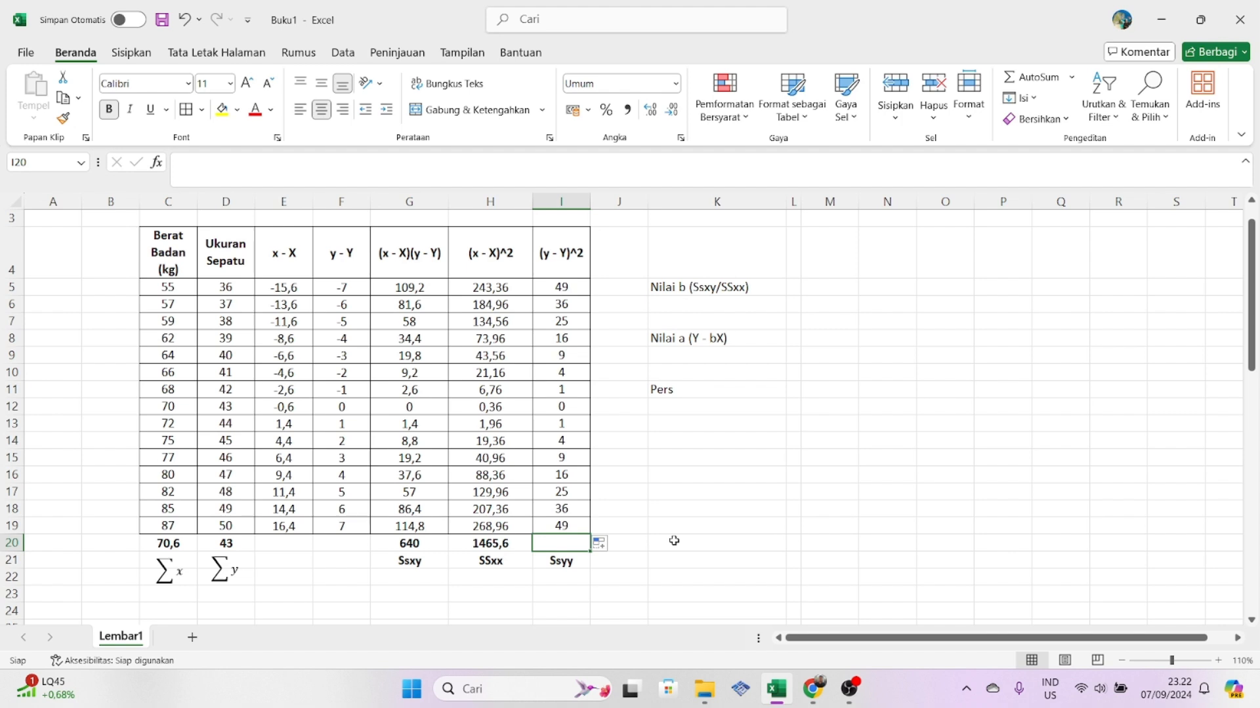
{"action": "type", "text": "="}
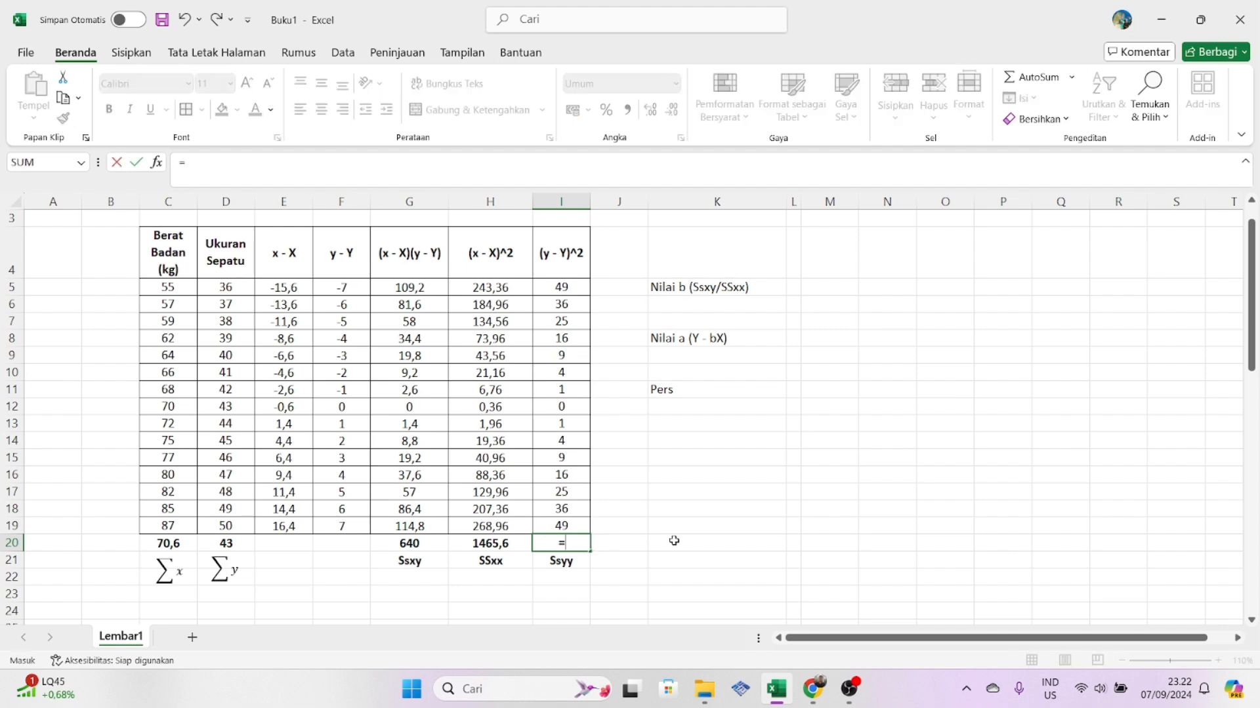
{"action": "type", "text": "sum("}
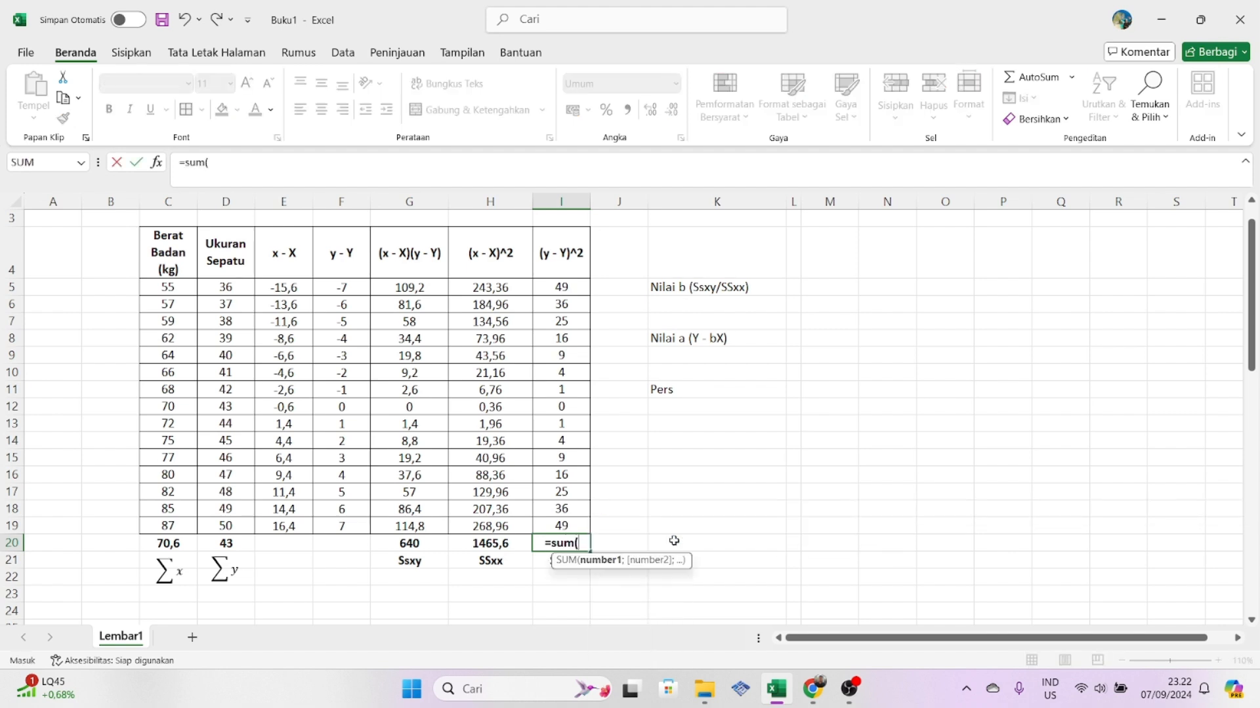
{"action": "left_click_drag", "start_coordinate": [569, 289], "coordinate": [573, 523]}
{"action": "key", "text": "Return"}
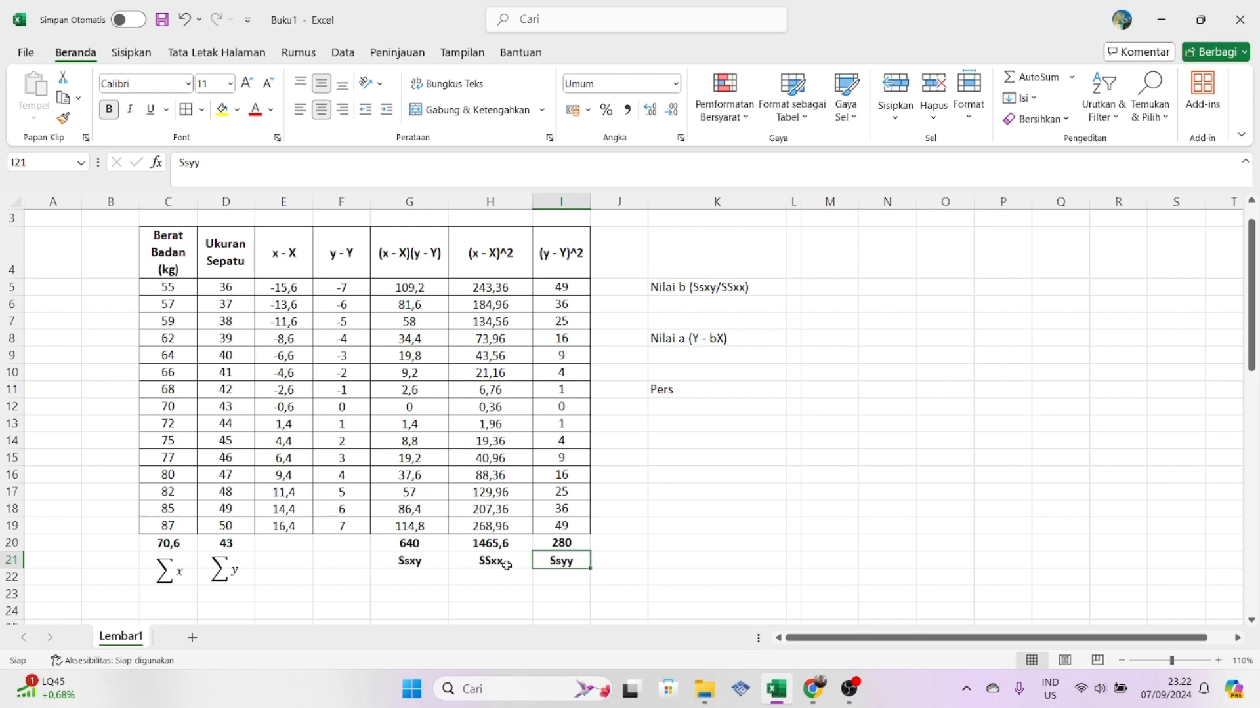
- Calculate the coefficient b in cell K6 by dividing Ssxy by SSxx with =G20/H20
{"action": "left_click", "coordinate": [671, 308]}
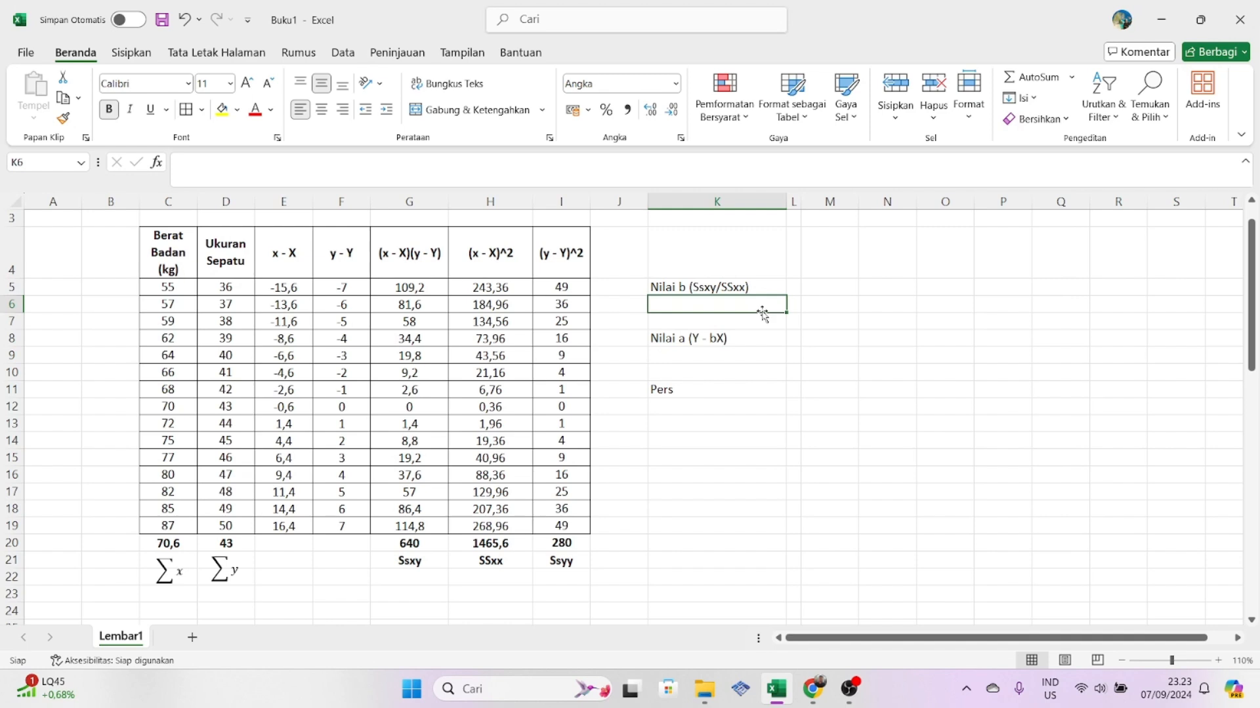
{"action": "type", "text": "="}
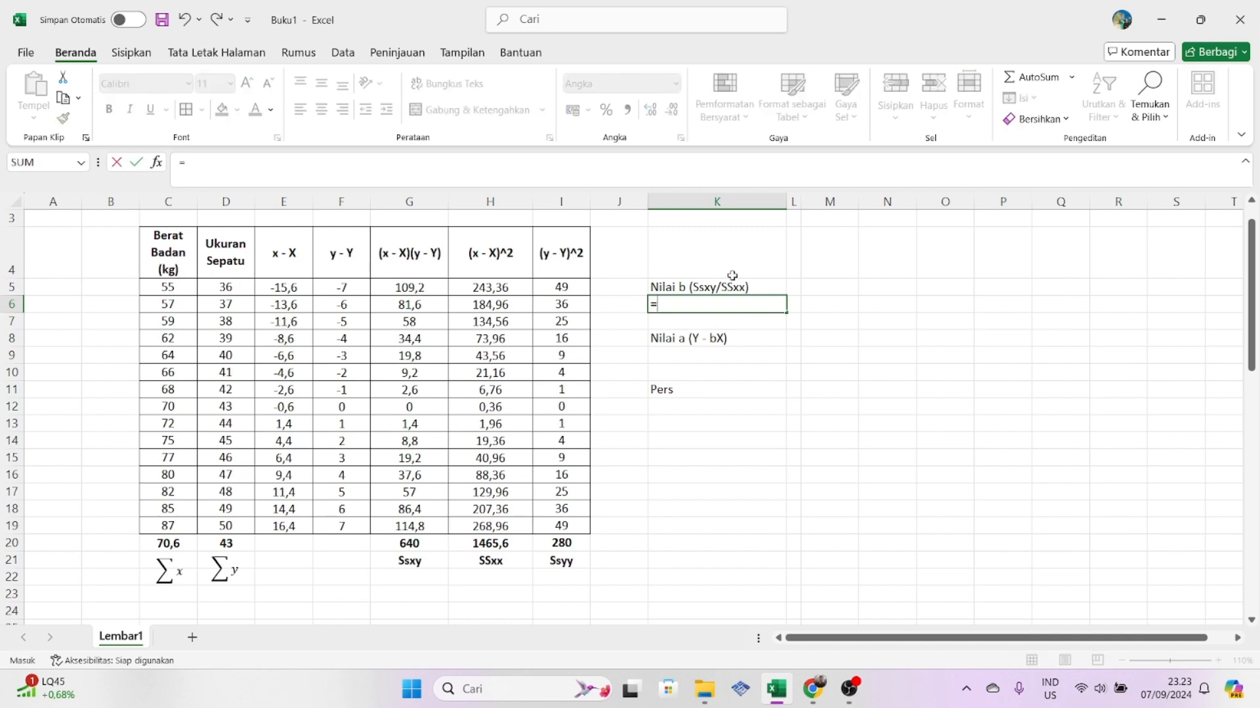
{"action": "left_click", "coordinate": [433, 544]}
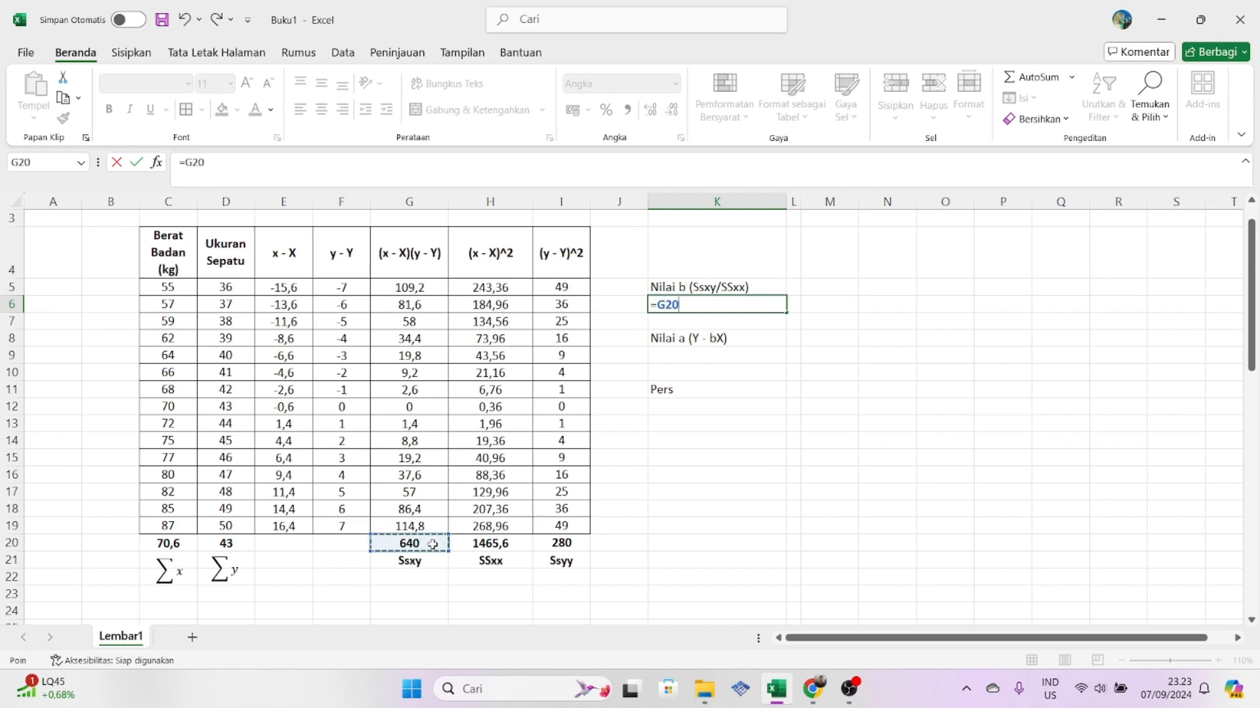
{"action": "type", "text": "/"}
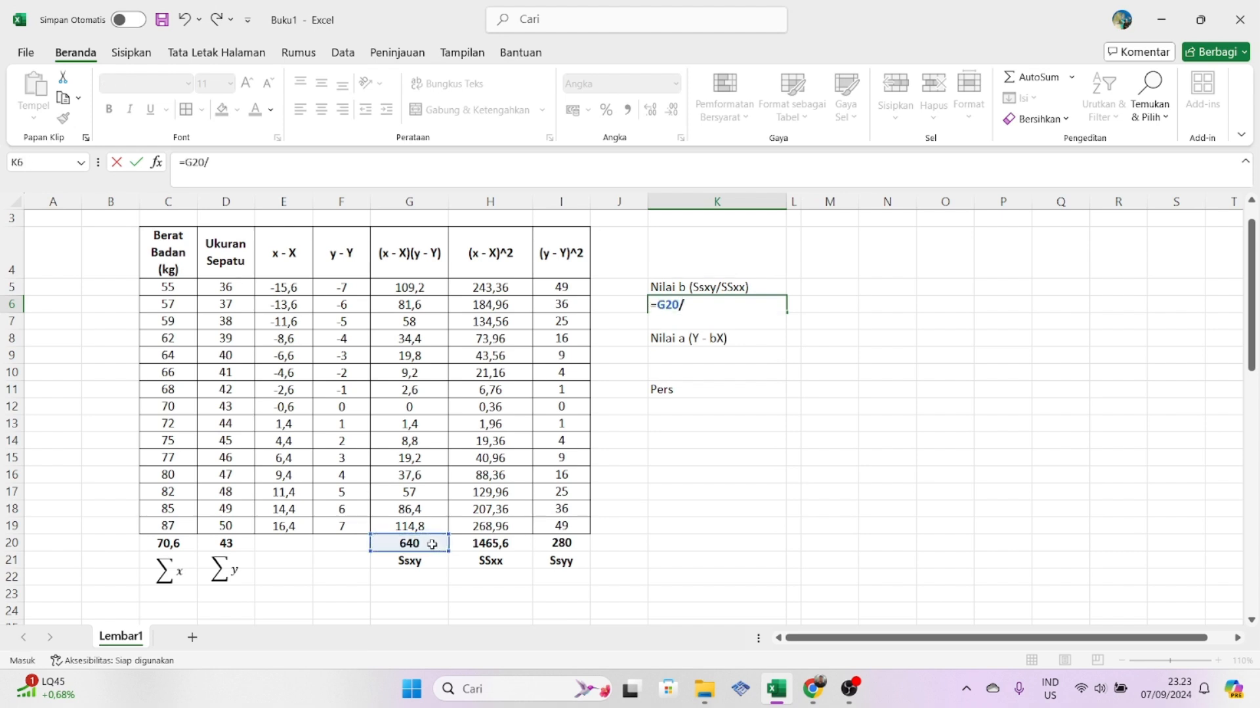
{"action": "left_click", "coordinate": [487, 546]}
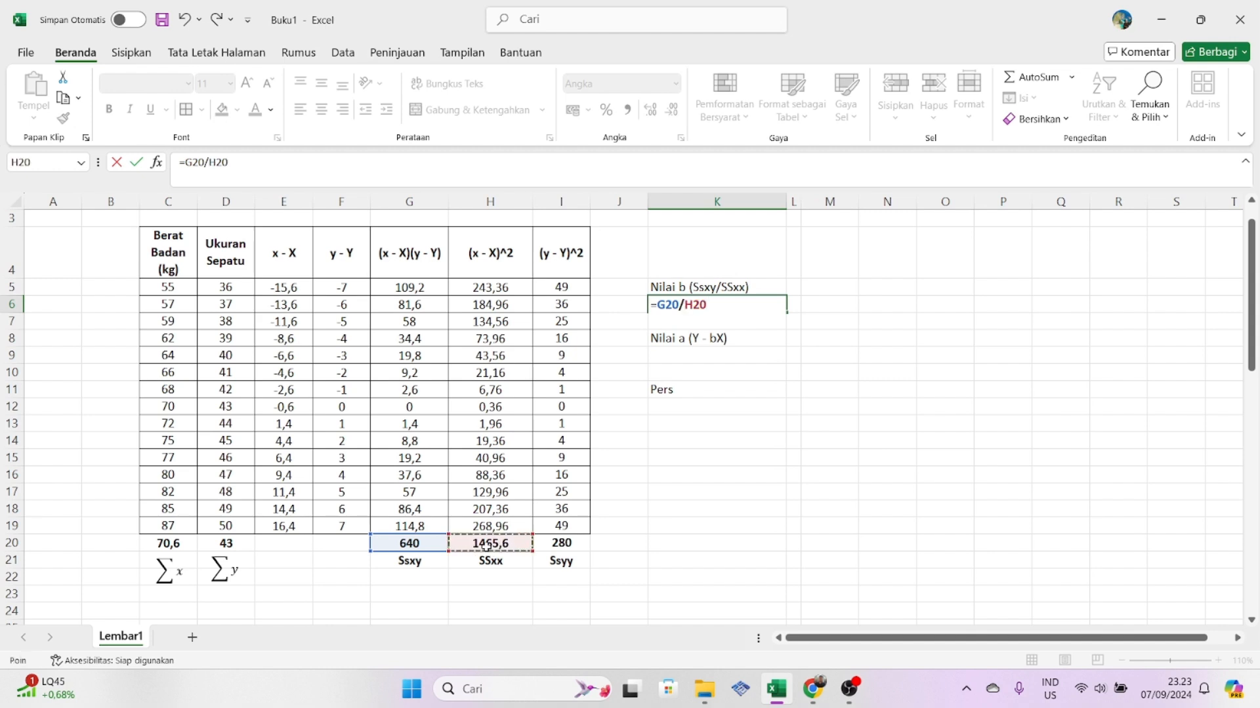
{"action": "key", "text": "Return"}
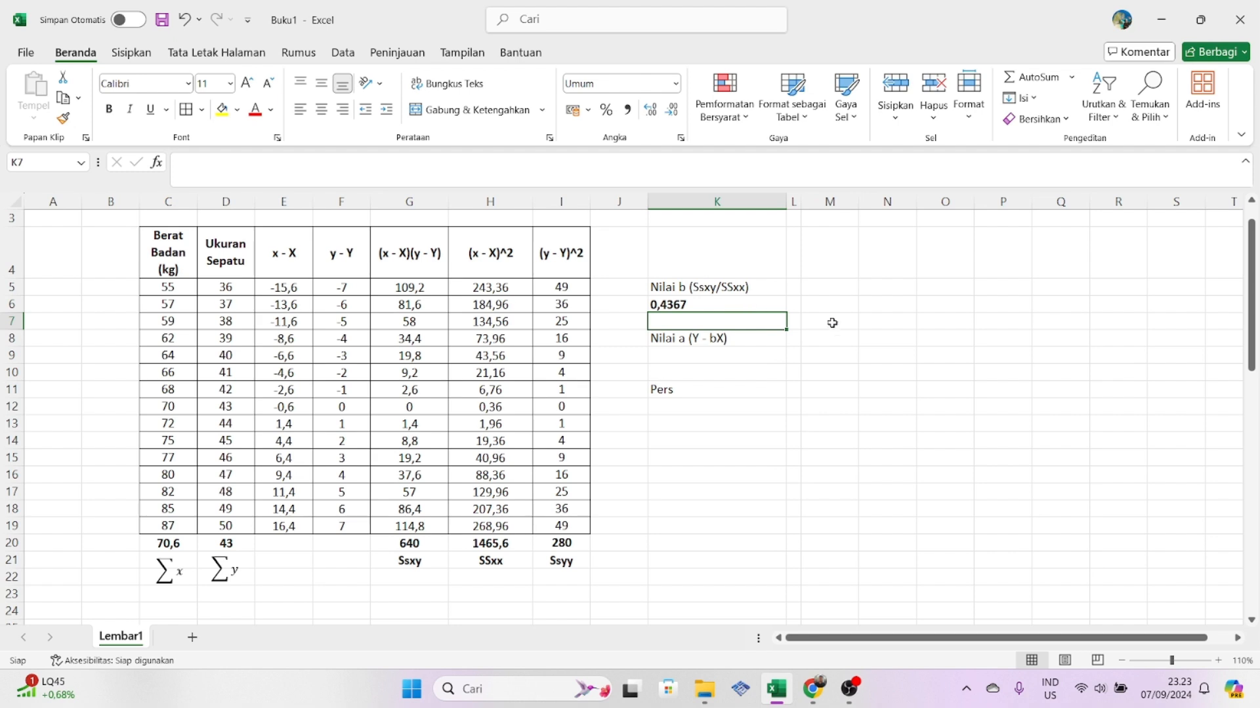
{"action": "left_click", "coordinate": [863, 339]}
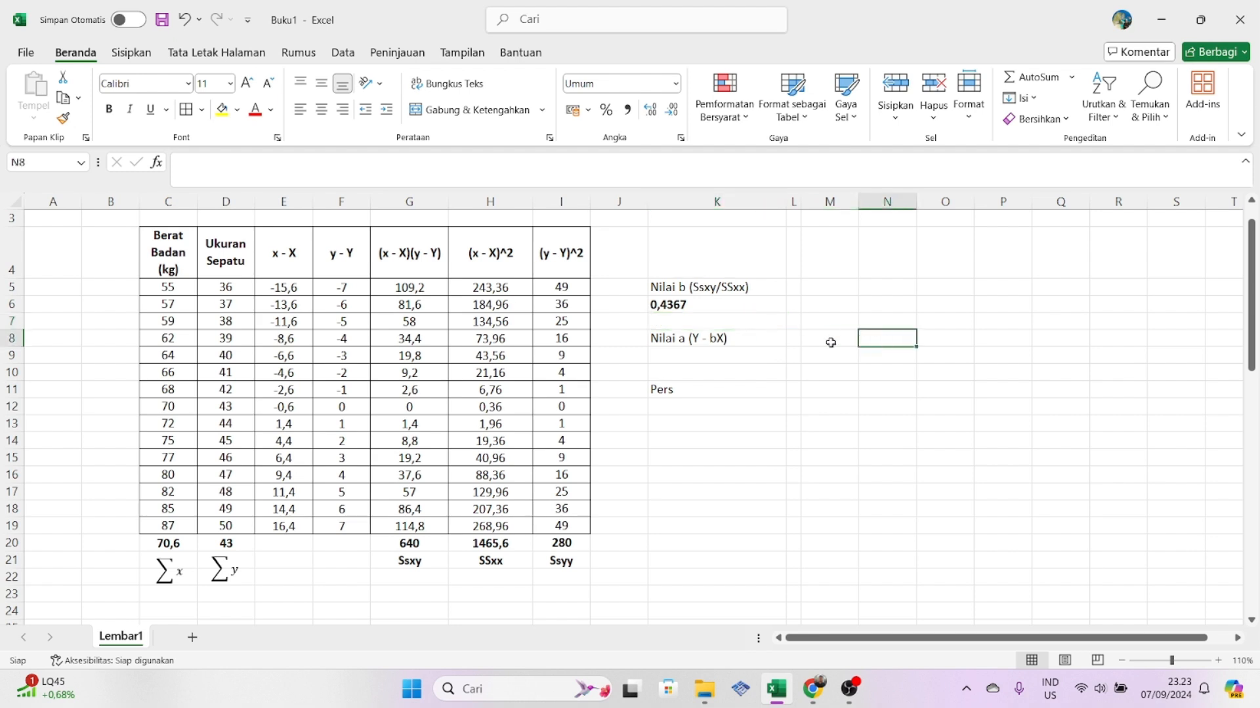
- Calculate the coefficient a in cell K9 with the formula =D20-(K6*C20)
{"action": "left_click", "coordinate": [703, 357]}
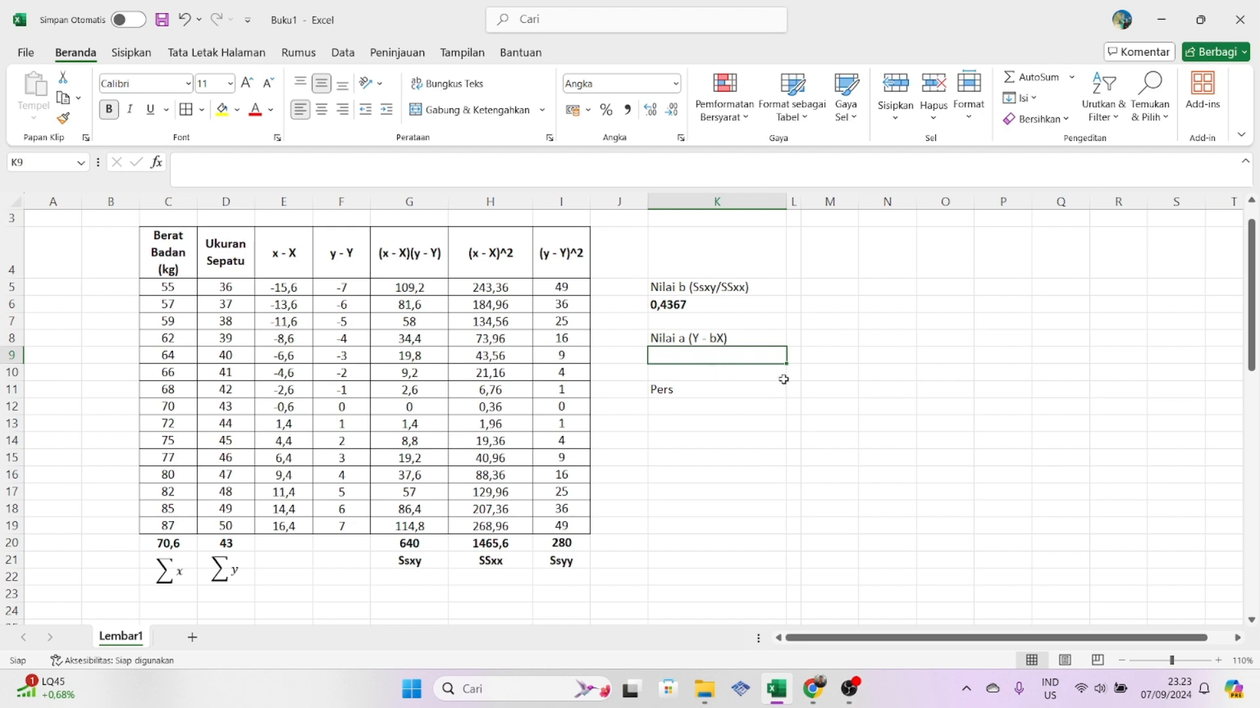
{"action": "type", "text": "="}
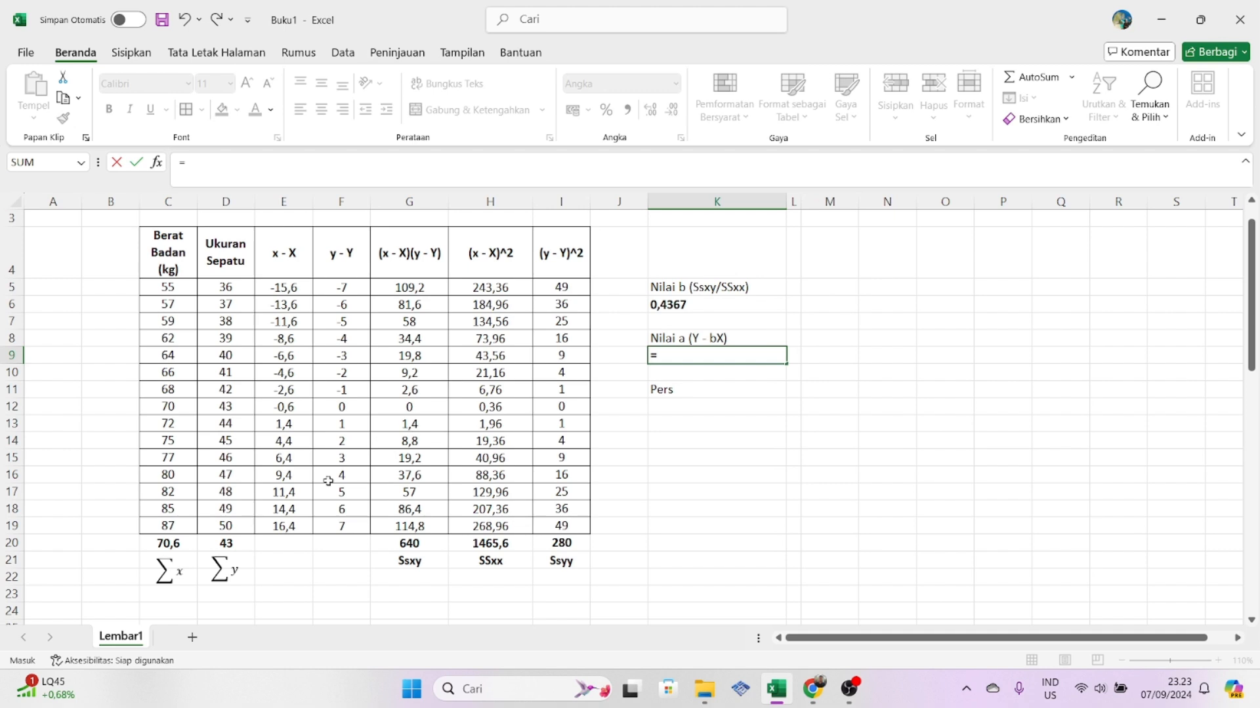
{"action": "left_click", "coordinate": [232, 544]}
{"action": "type", "text": "-("}
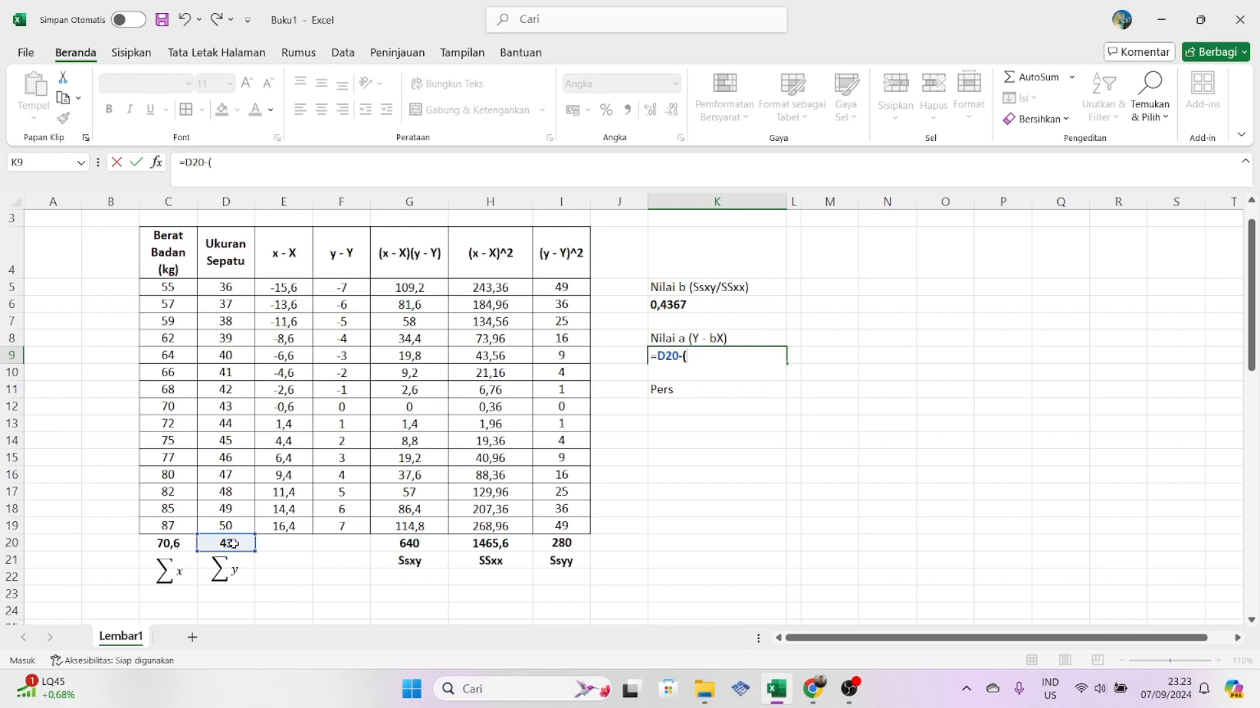
{"action": "left_click", "coordinate": [713, 306]}
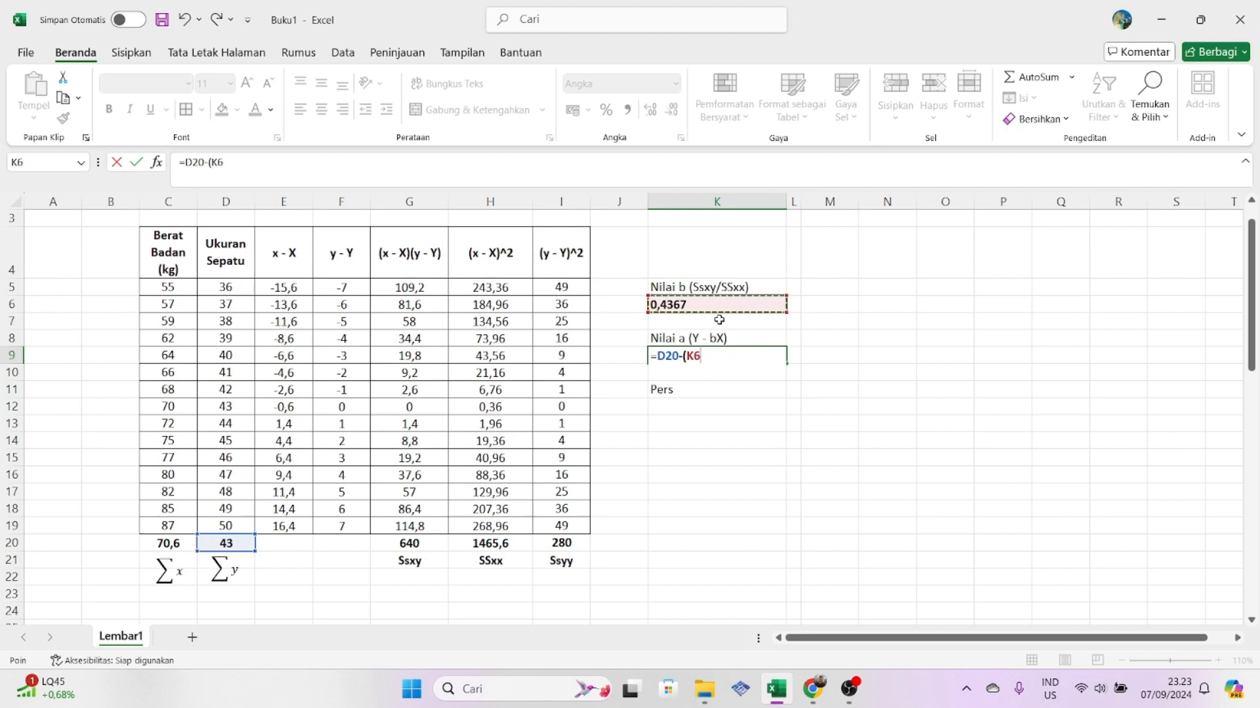
{"action": "type", "text": "*"}
{"action": "left_click", "coordinate": [174, 545]}
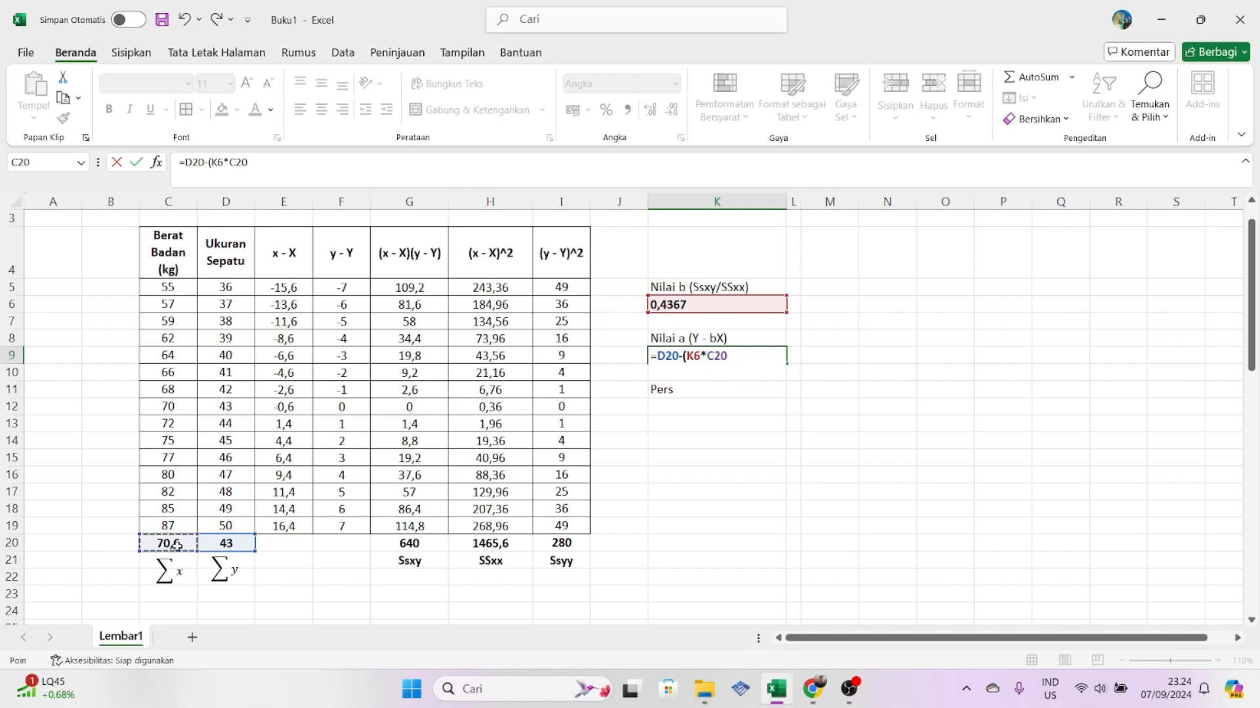
{"action": "type", "text": ")"}
{"action": "key", "text": "Return"}
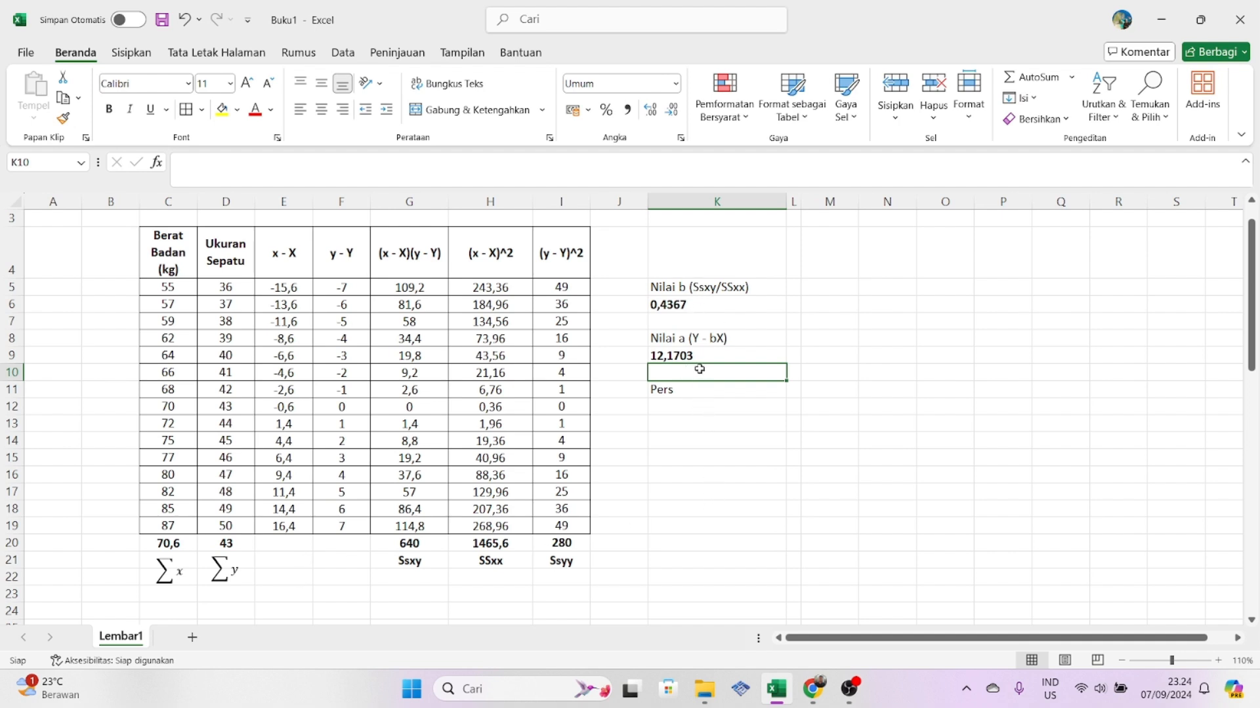
- Extend the label in cell K11 to read "Pers (y = a + bx)"
{"action": "left_click", "coordinate": [702, 412]}
{"action": "left_click", "coordinate": [820, 385]}
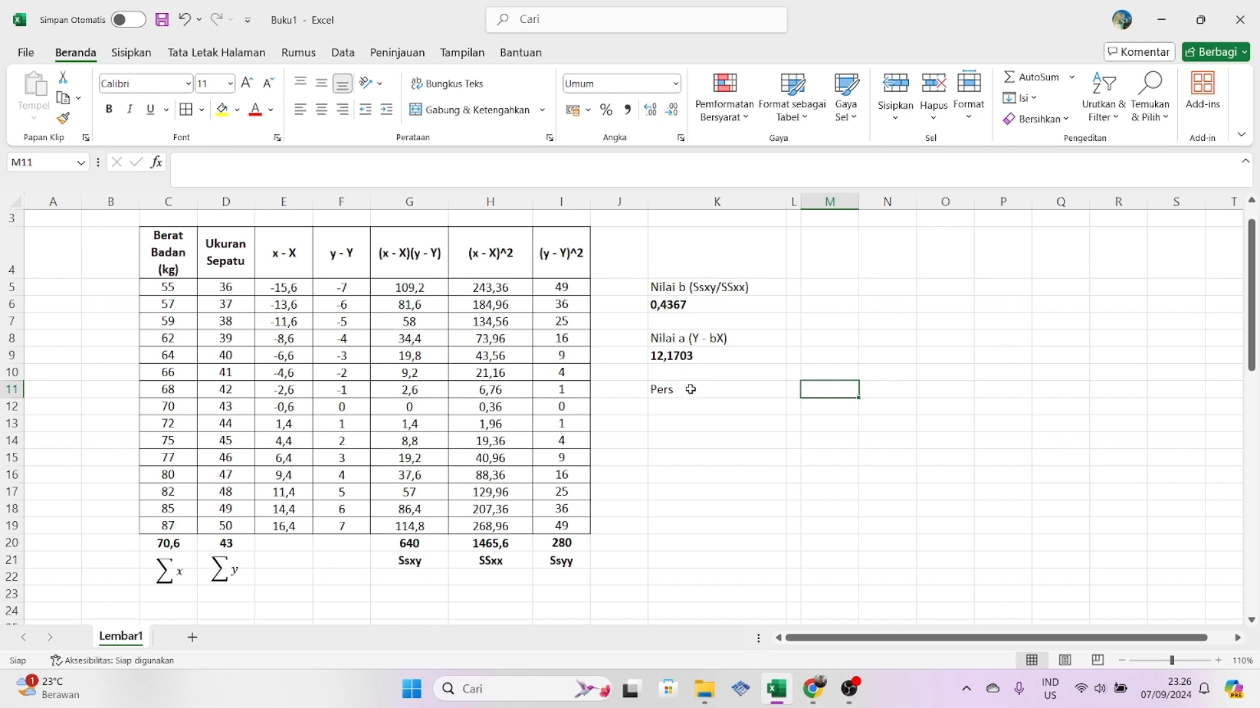
{"action": "double_click", "coordinate": [692, 390]}
{"action": "type", "text": "(y"}
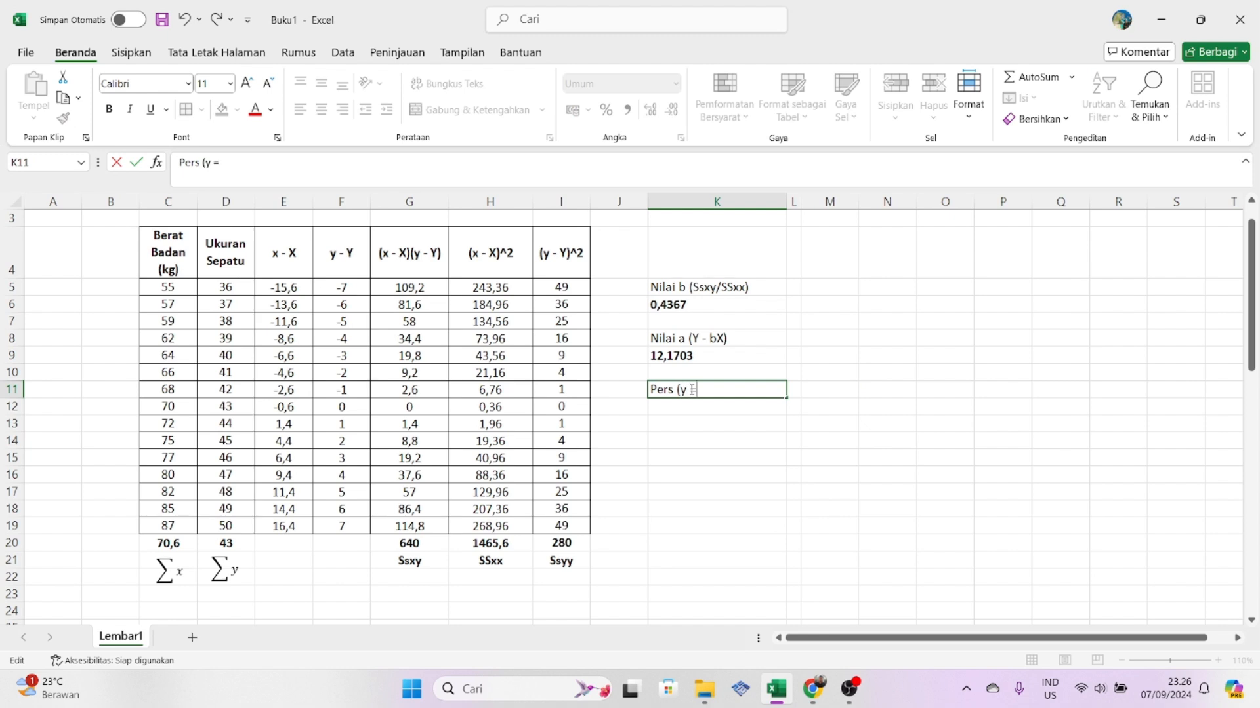
{"action": "type", "text": " = a + bx)"}
{"action": "left_click", "coordinate": [774, 491]}
- Write the regression equation "y = 12,1703 + 0,4367x" in cell K12
{"action": "left_click", "coordinate": [728, 406]}
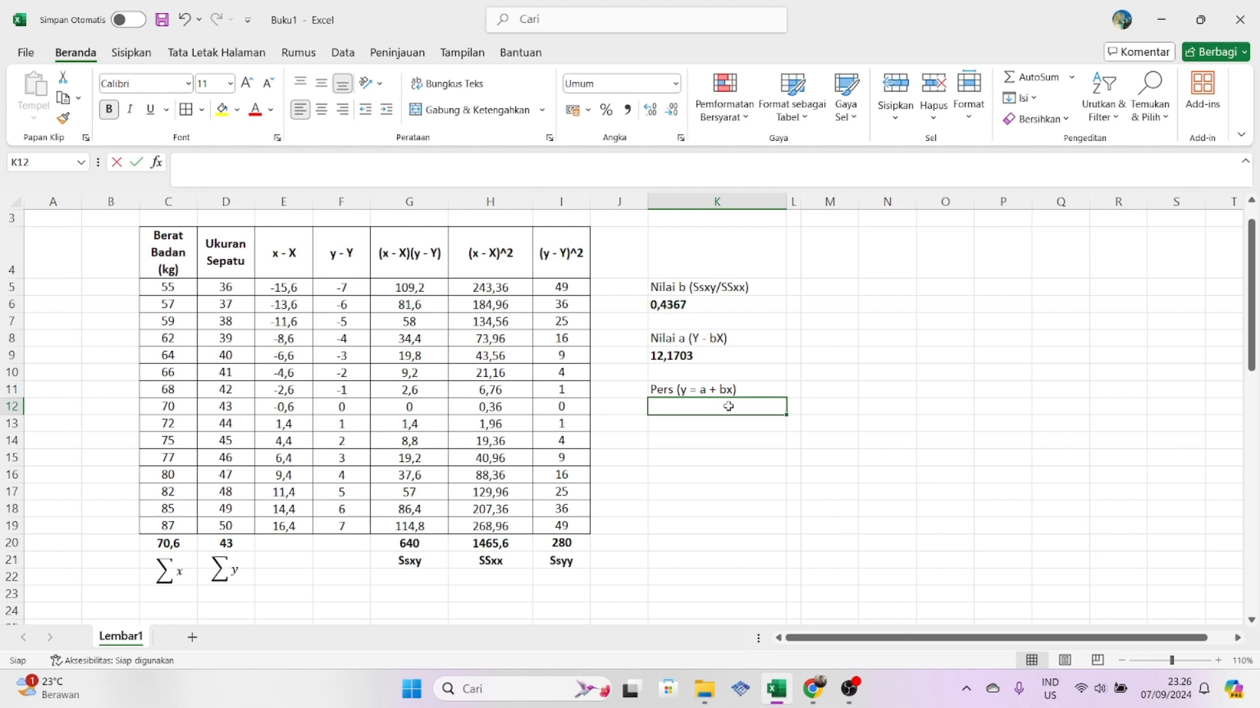
{"action": "type", "text": "y"}
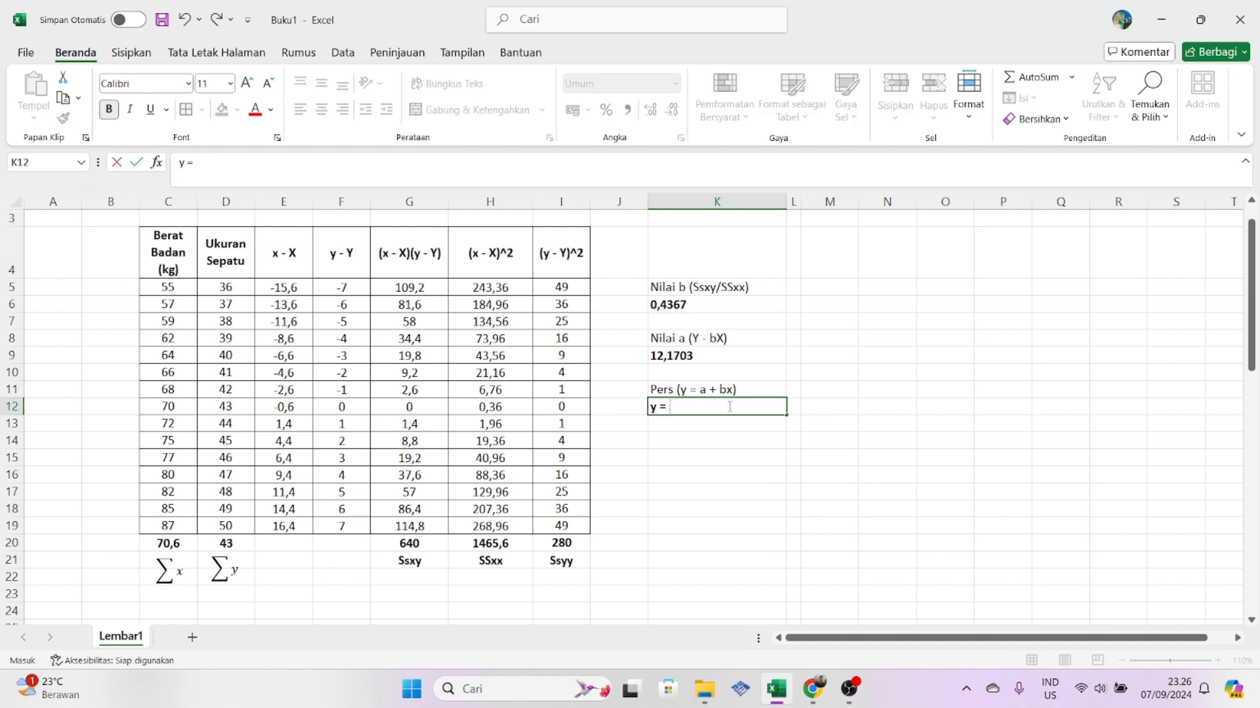
{"action": "type", "text": " = 12,1703 +"}
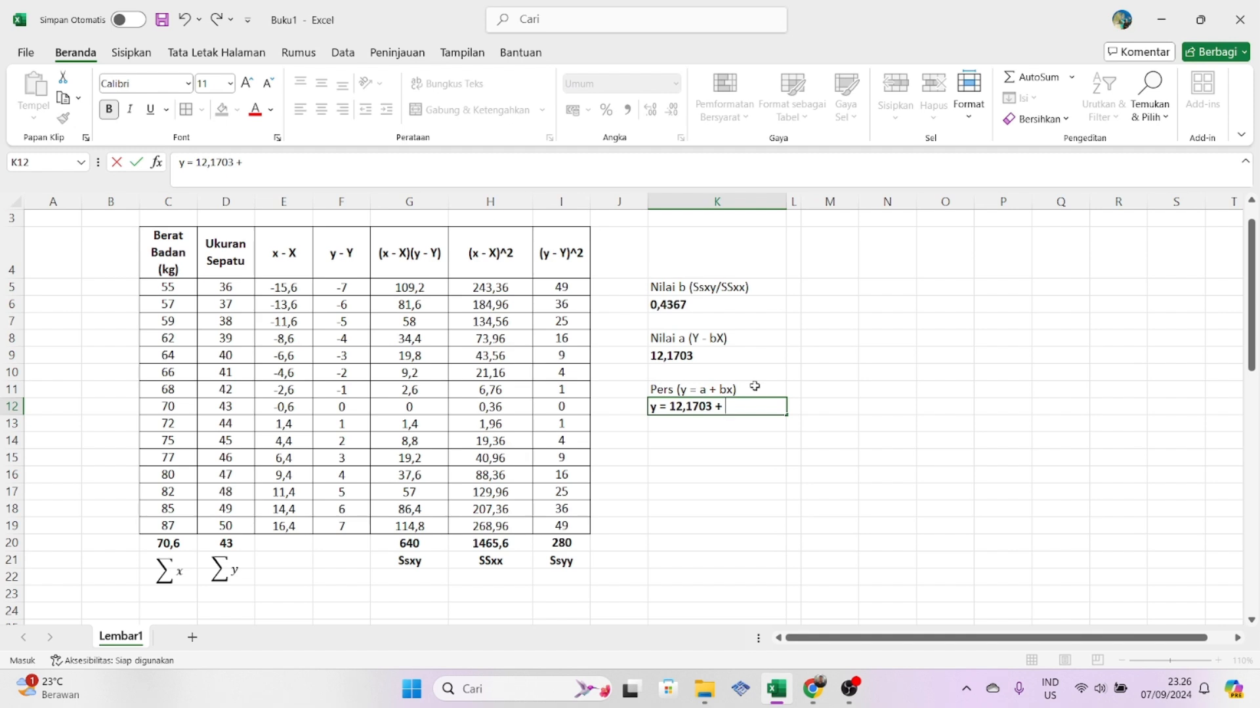
{"action": "type", "text": " 0,4367x"}
{"action": "left_click", "coordinate": [904, 537]}
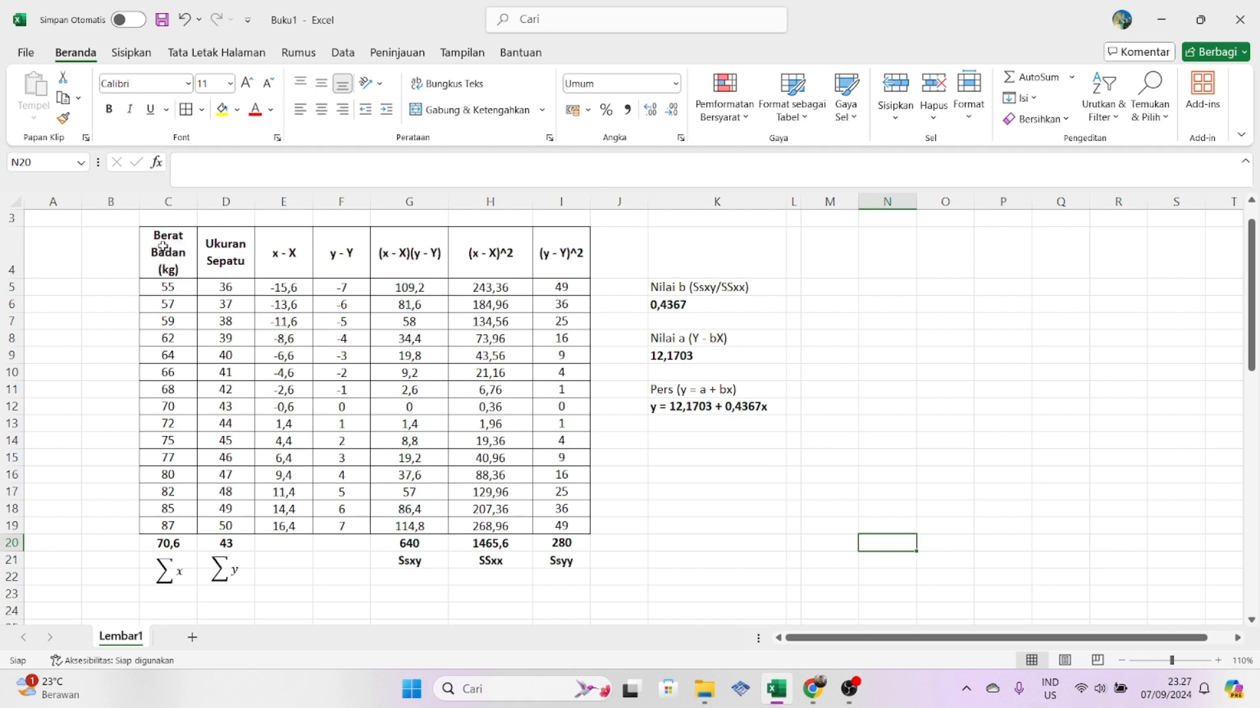
- Insert a markers-only scatter chart of weight and shoe size from C4:D19 and place it beside the regression equation, clear of the table
{"action": "left_click_drag", "start_coordinate": [162, 247], "coordinate": [200, 520]}
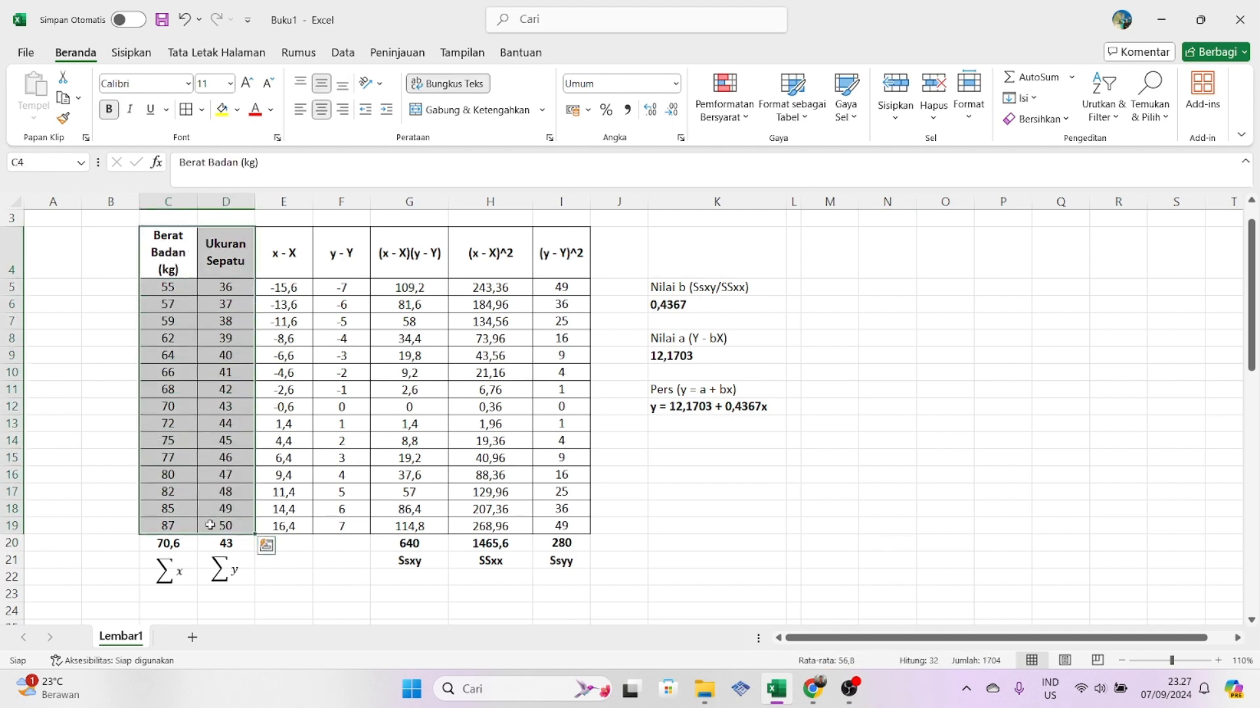
{"action": "left_click", "coordinate": [132, 53]}
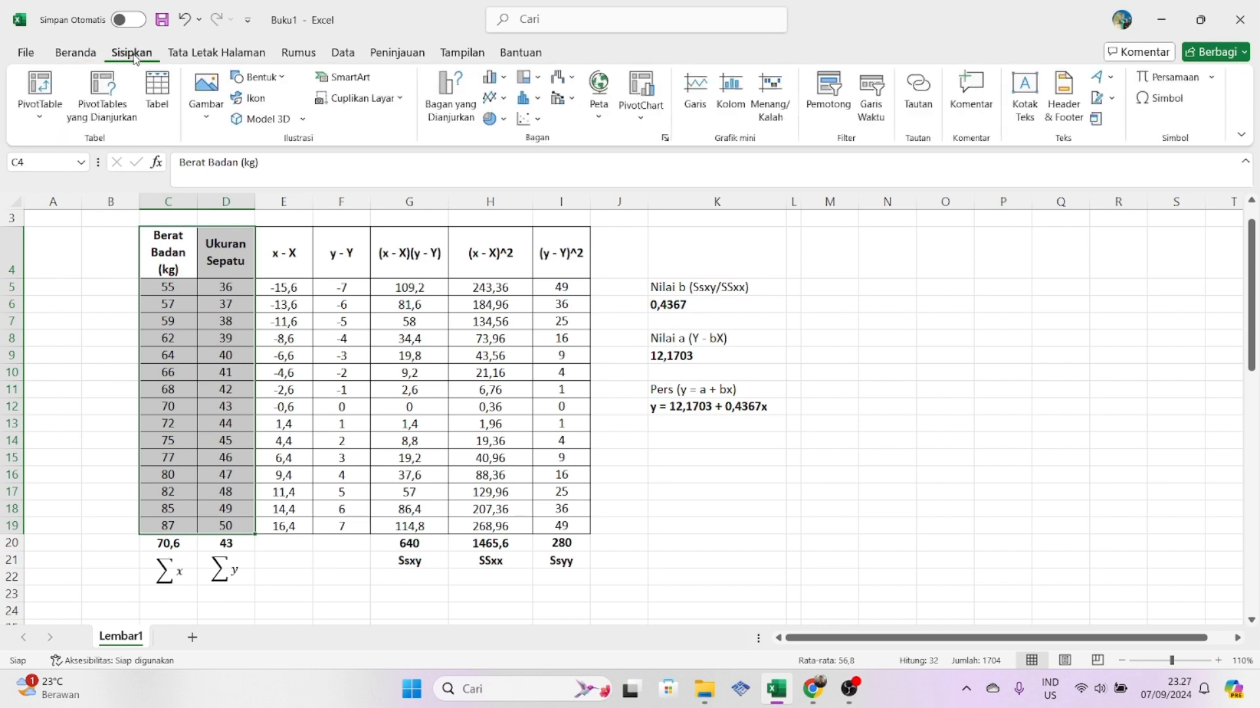
{"action": "left_click", "coordinate": [525, 121]}
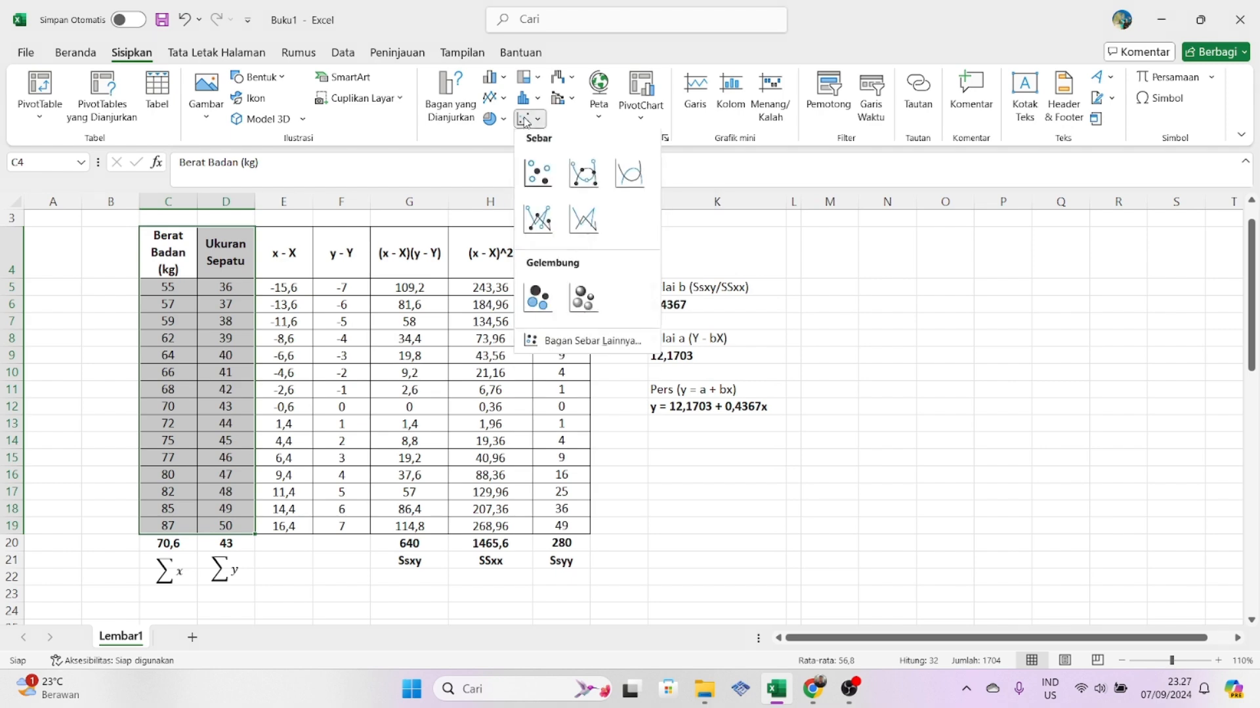
{"action": "left_click", "coordinate": [533, 182]}
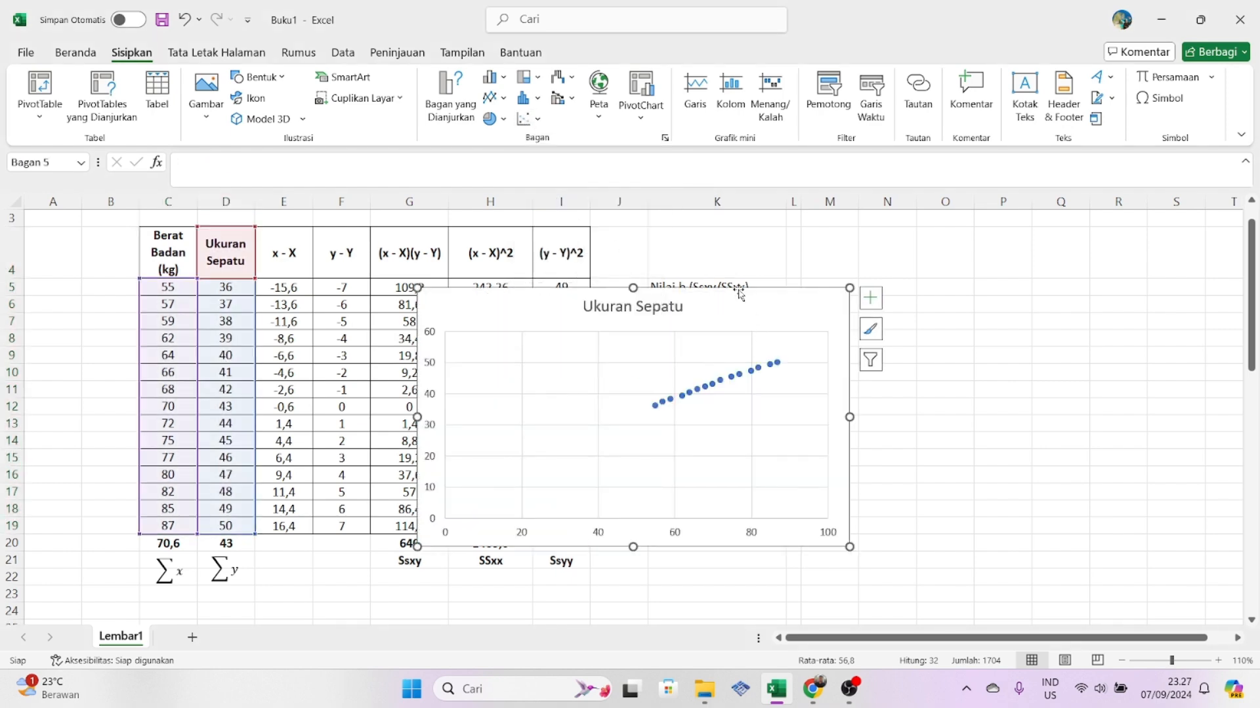
{"action": "left_click_drag", "start_coordinate": [734, 315], "coordinate": [1092, 272]}
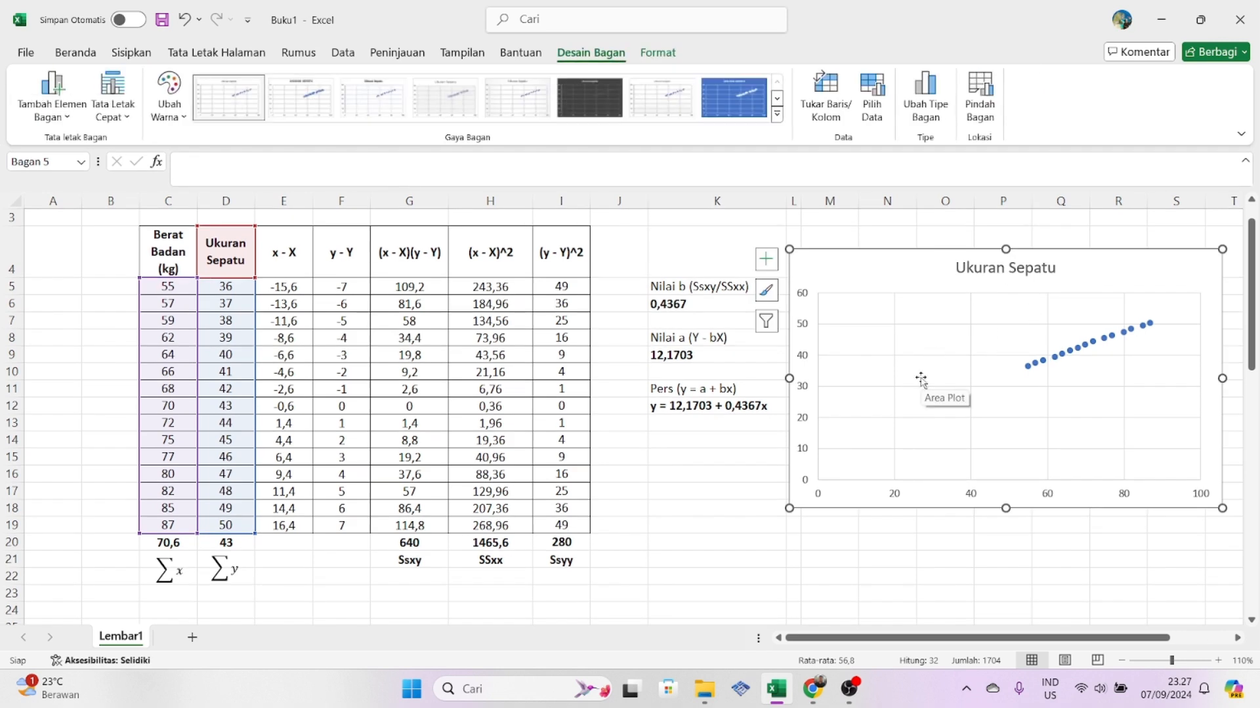
- Apply chart layout 9 (Tata Letak 9) to the scatter chart and move the trendline equation label clear of the data points
{"action": "left_click", "coordinate": [114, 116]}
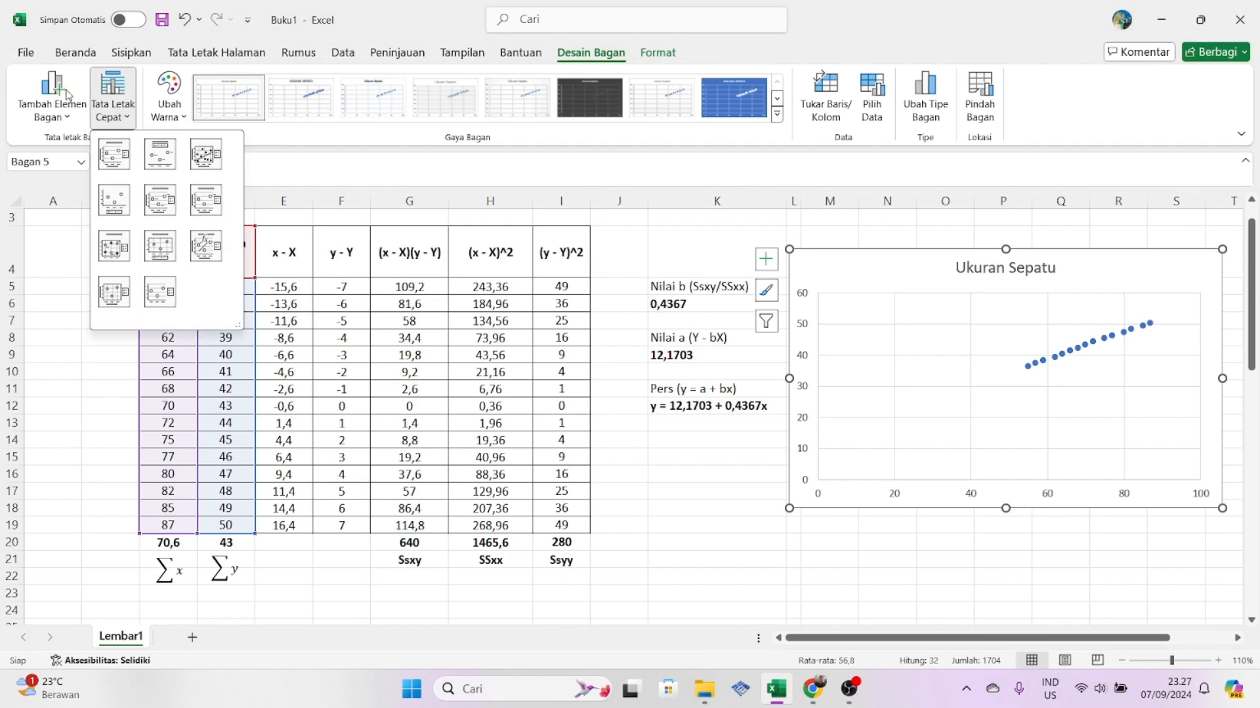
{"action": "left_click", "coordinate": [205, 246]}
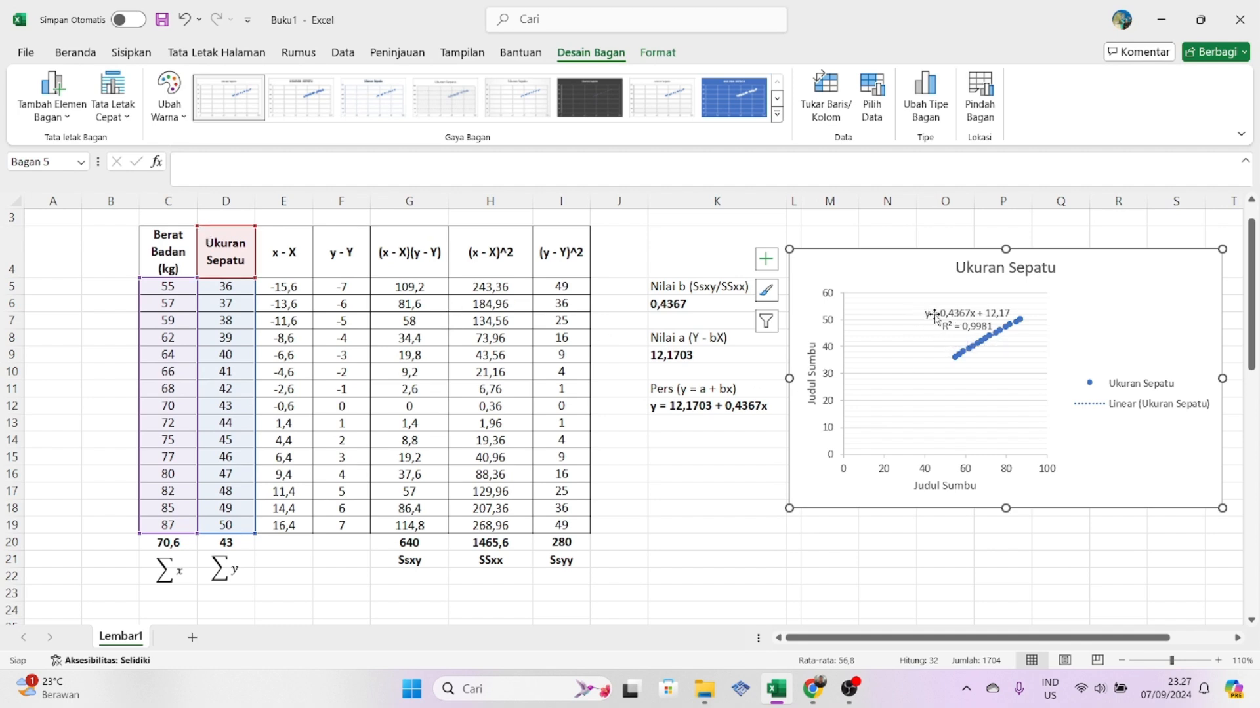
{"action": "left_click_drag", "start_coordinate": [950, 318], "coordinate": [917, 319]}
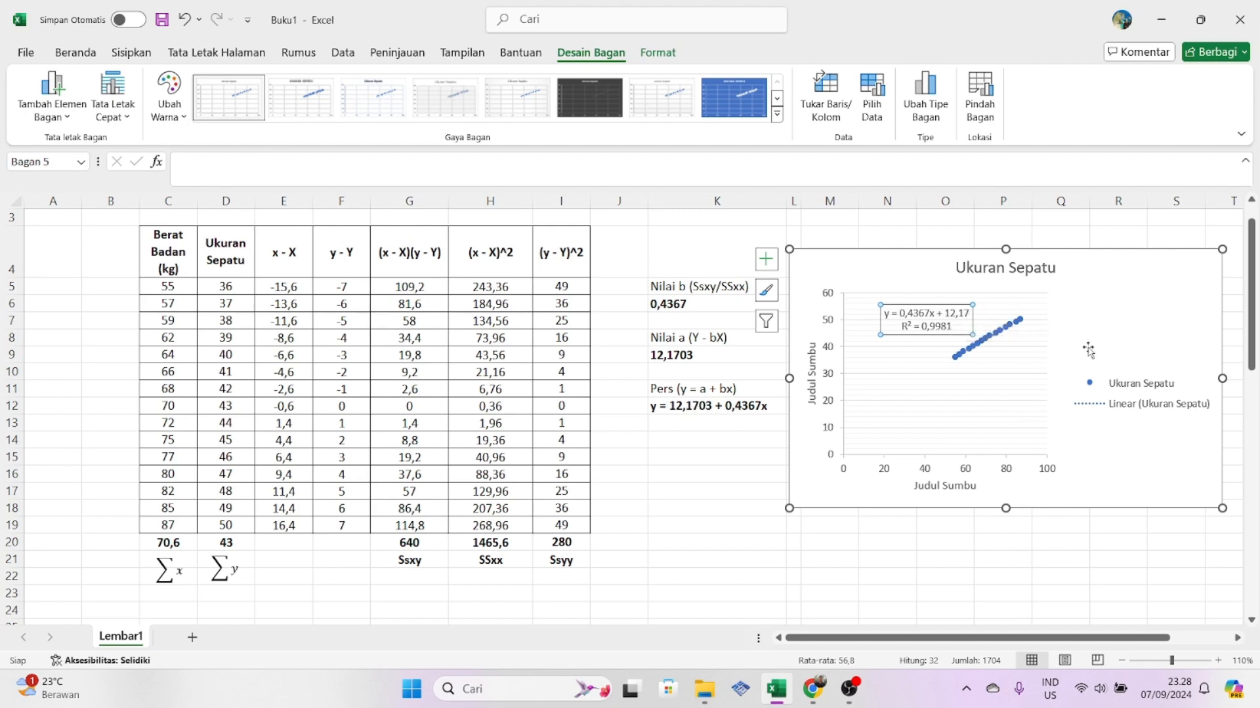
{"action": "left_click", "coordinate": [1090, 542]}
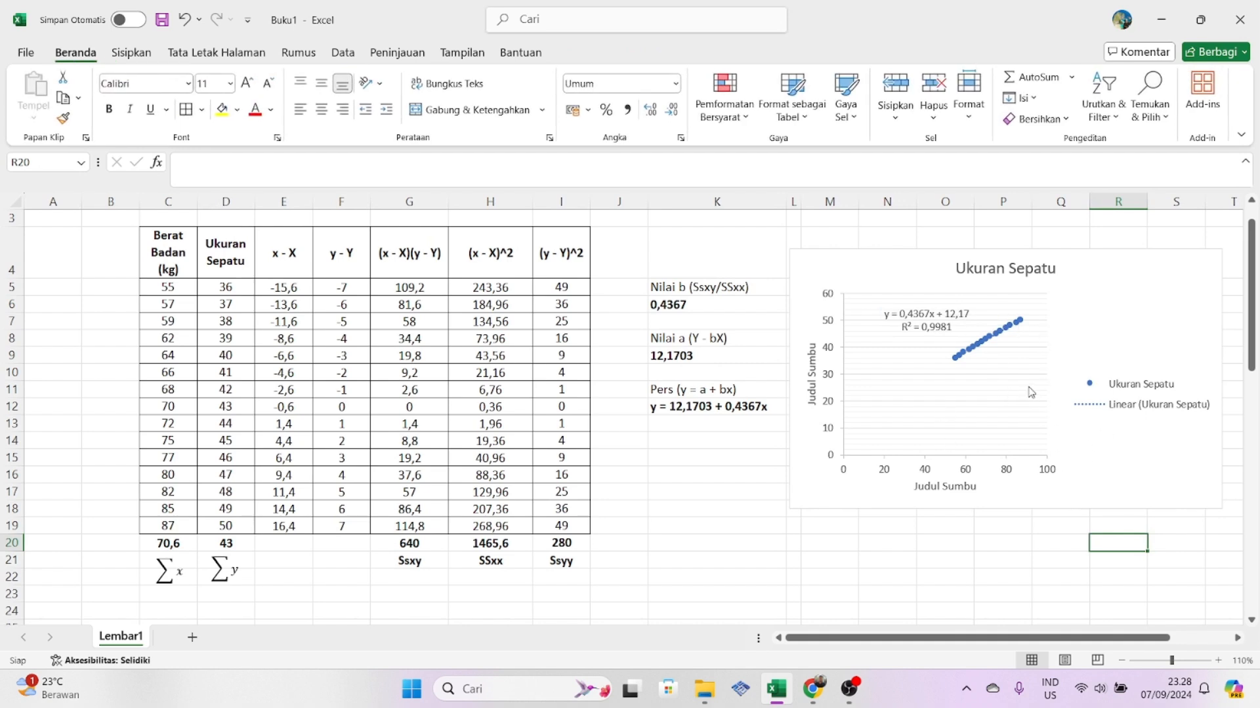
- Label cell K14 "Koef Determinasi" below the regression equation
{"action": "left_click", "coordinate": [712, 445]}
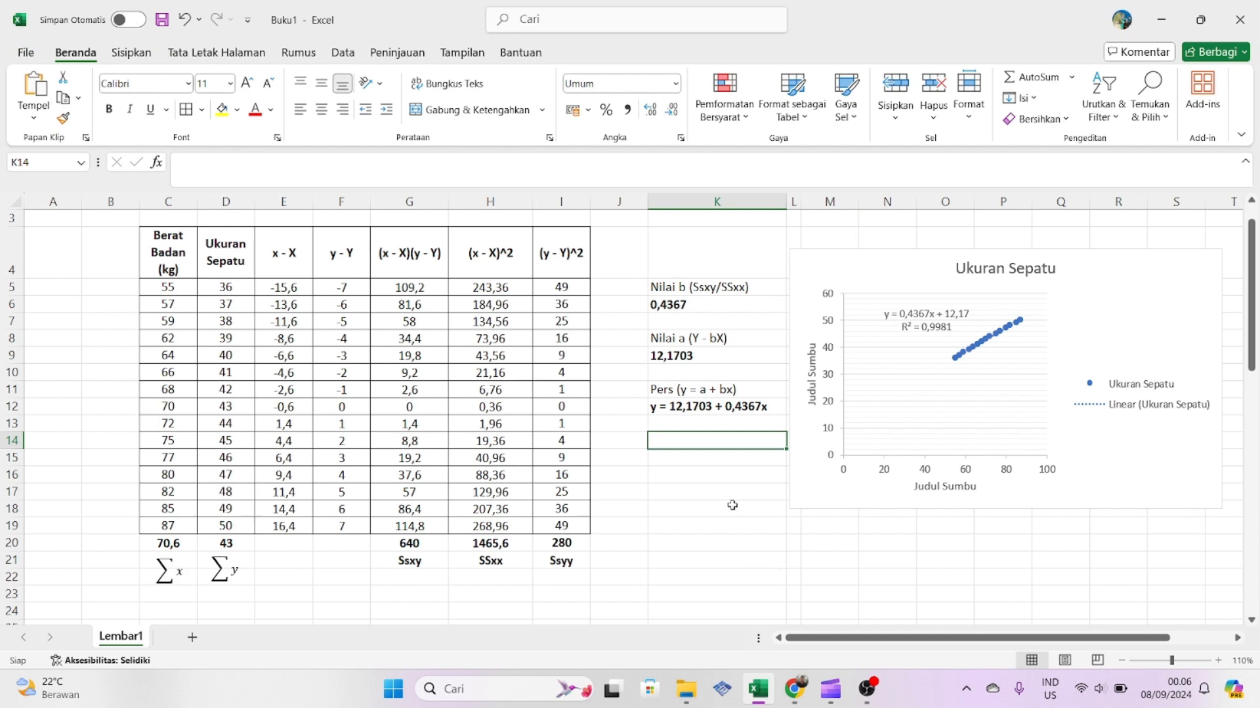
{"action": "type", "text": "Koef D"}
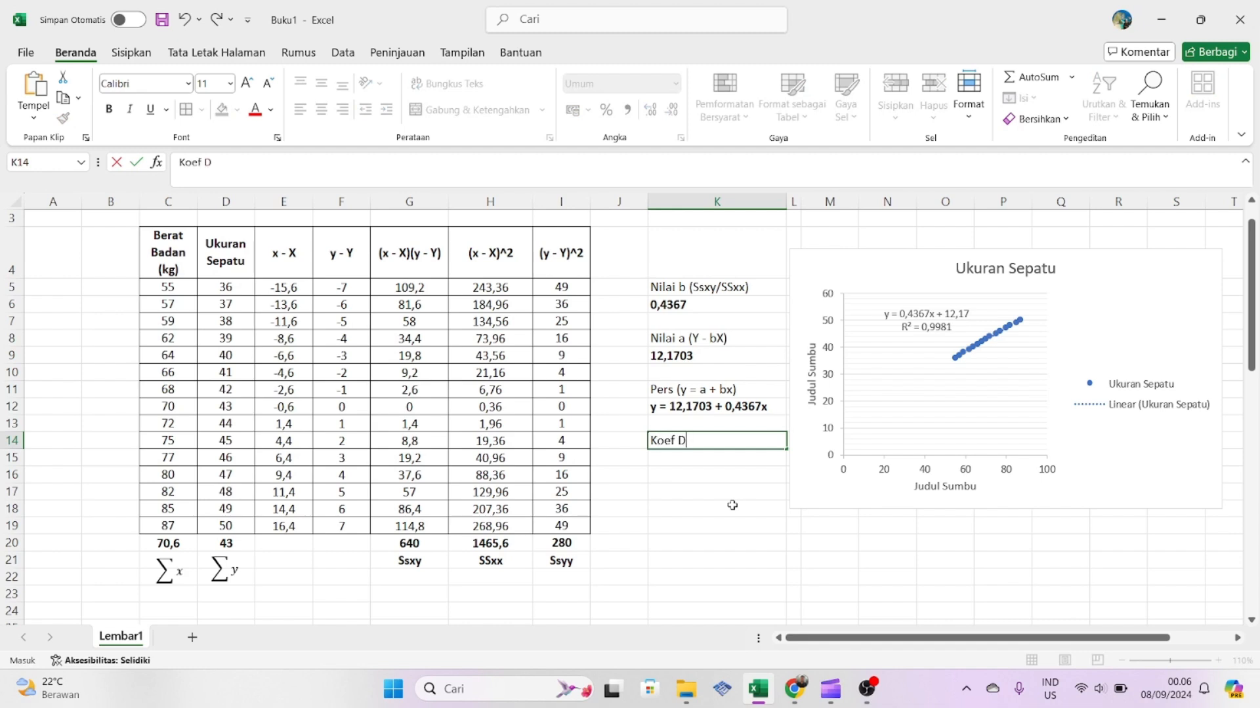
{"action": "type", "text": "eterminasi"}
- Write the determination coefficient's formula text "Ssxy^2 / SSxx . Ssyy" in cell K15
{"action": "left_click", "coordinate": [692, 458]}
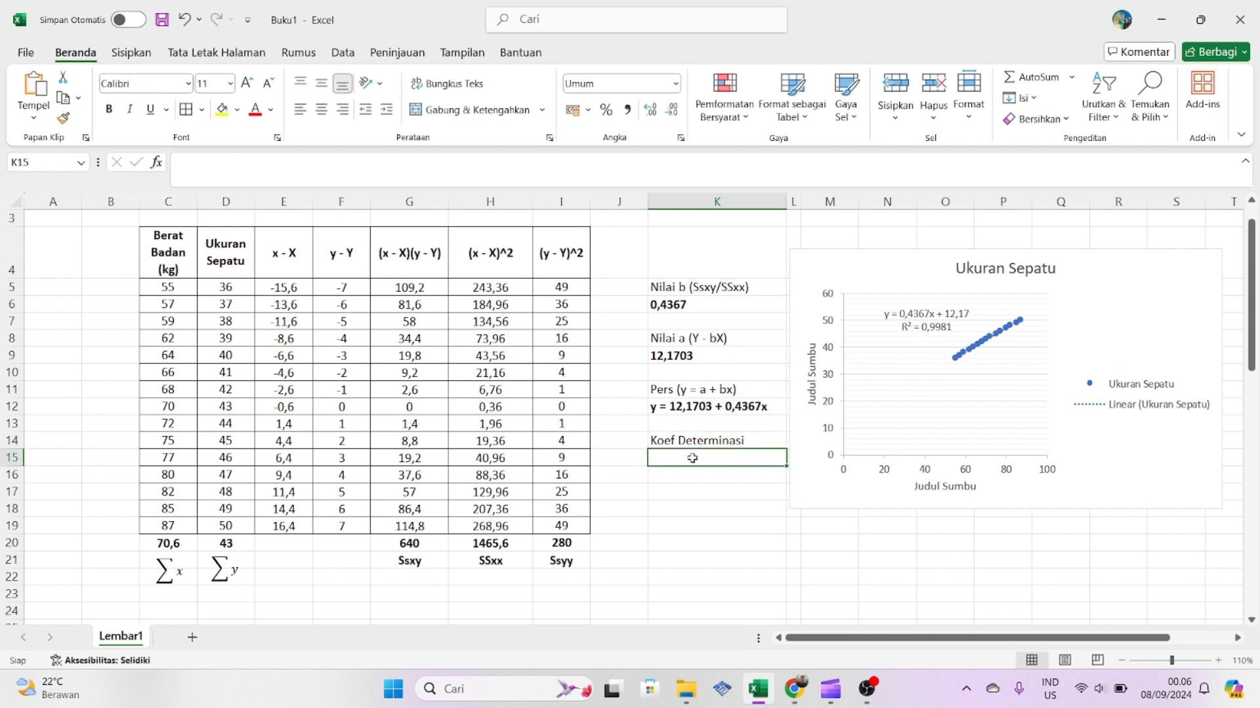
{"action": "type", "text": "SS"}
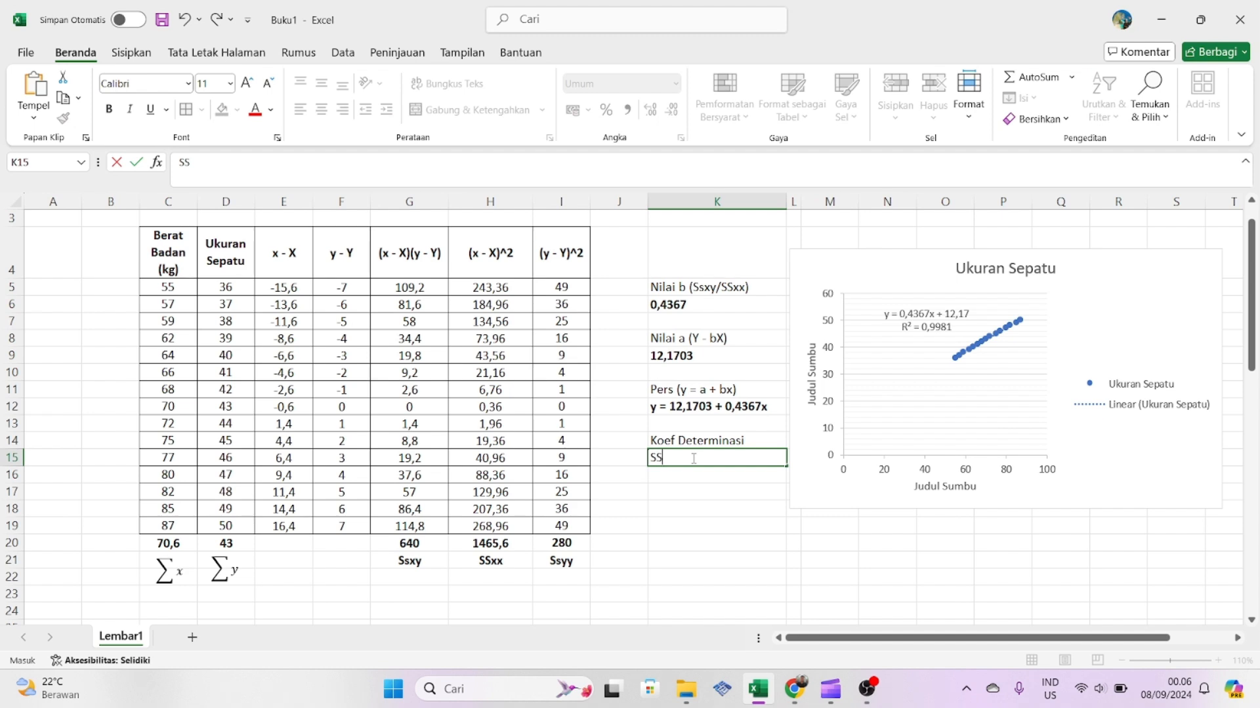
{"action": "type", "text": "xy^2 / SSX"}
{"action": "key", "text": "BackSpace"}
{"action": "type", "text": "xx . SSyy"}
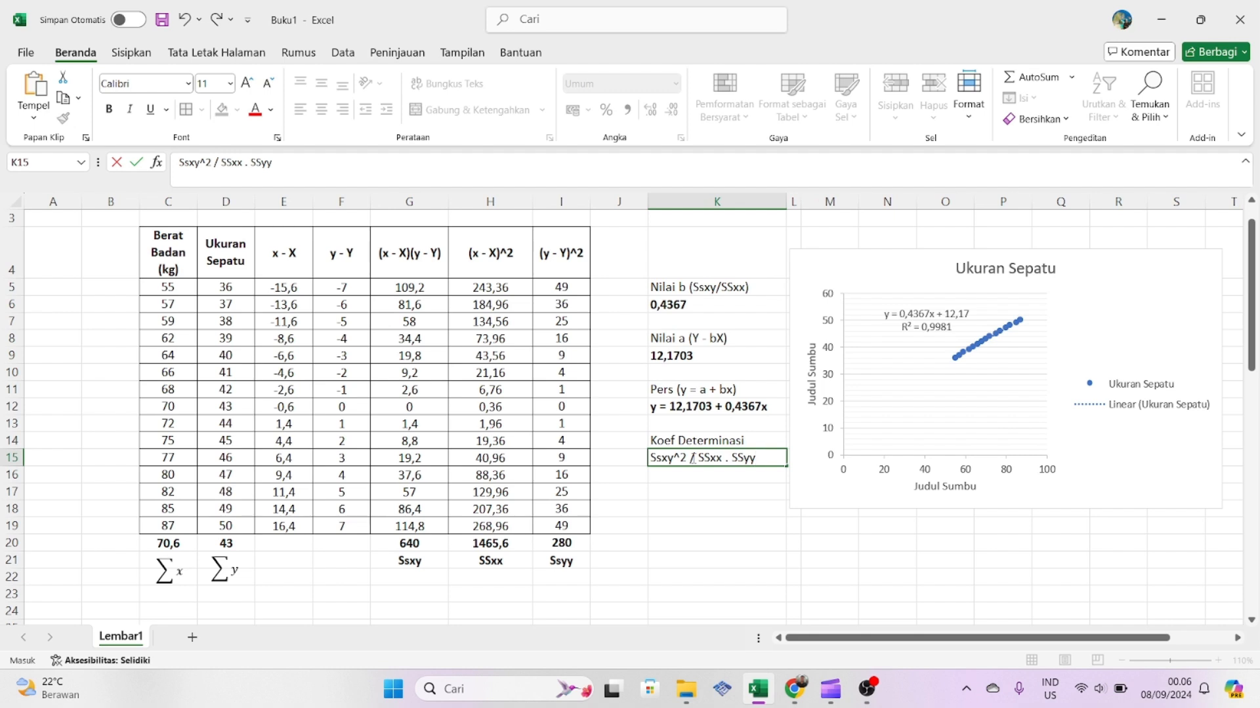
{"action": "key", "text": "Return"}
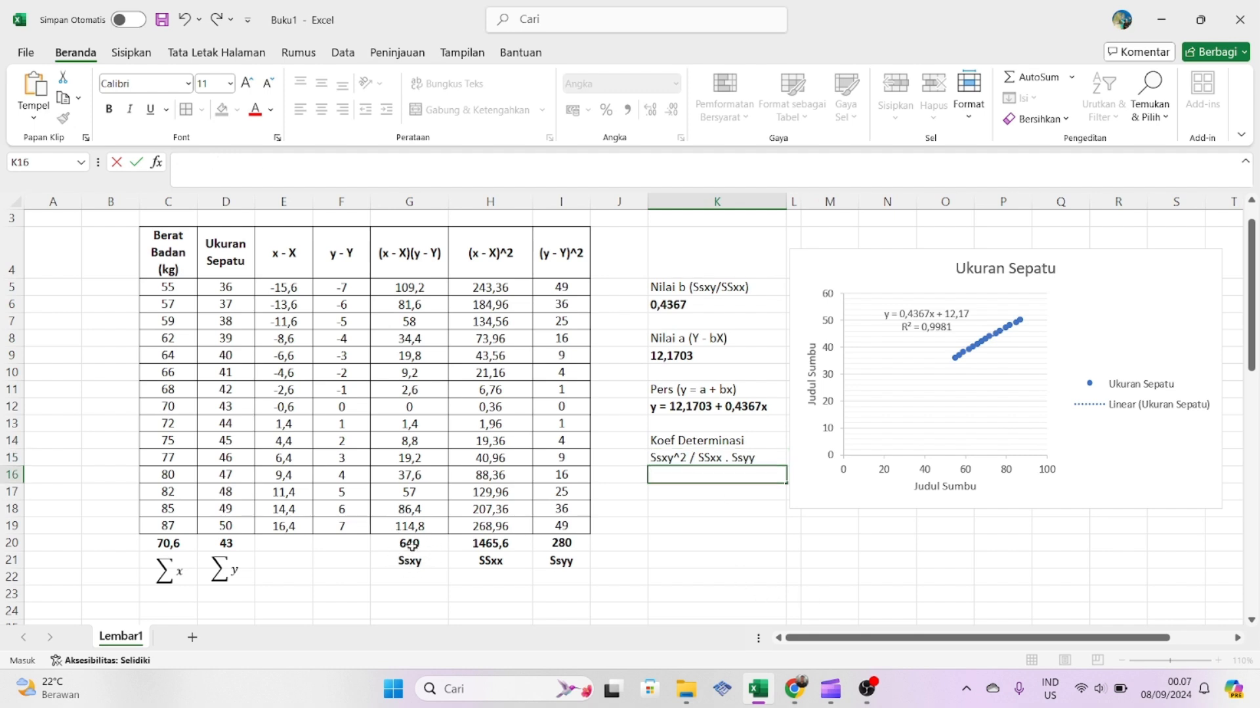
- Calculate the coefficient of determination in cell K16 with the formula =(G20^2)/(H20*I20) and make the result bold
{"action": "type", "text": "="}
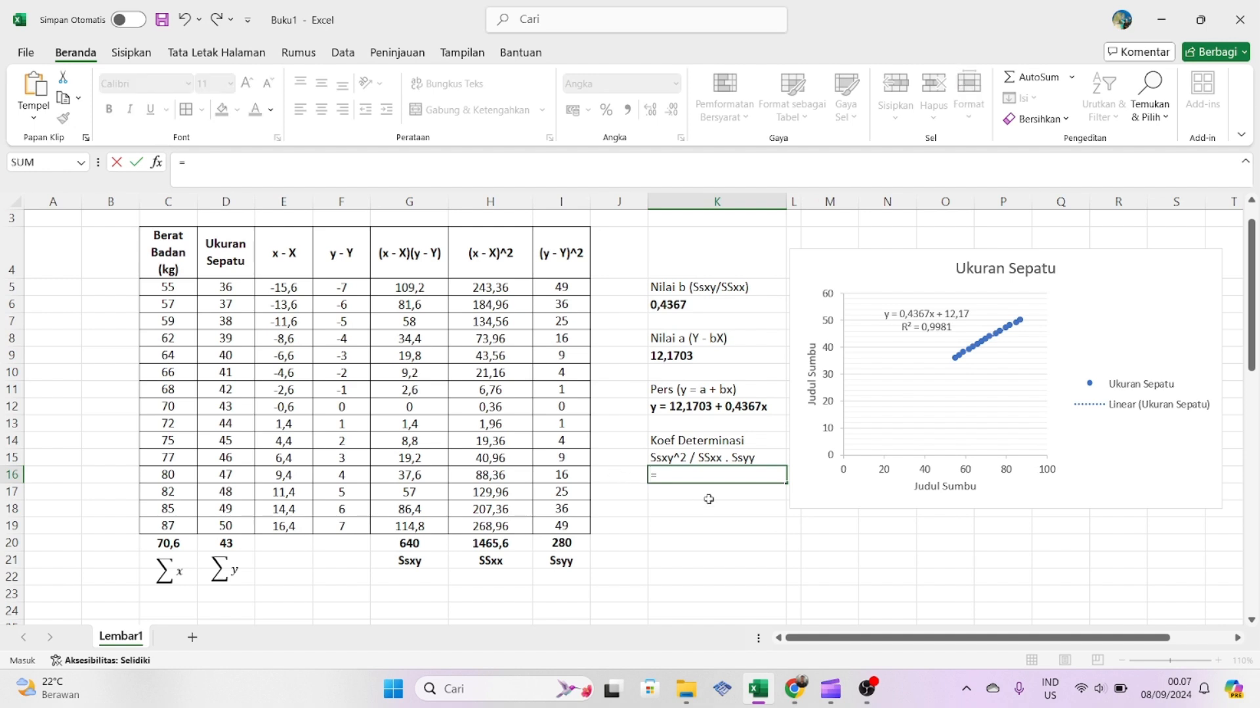
{"action": "type", "text": "("}
{"action": "left_click", "coordinate": [417, 545]}
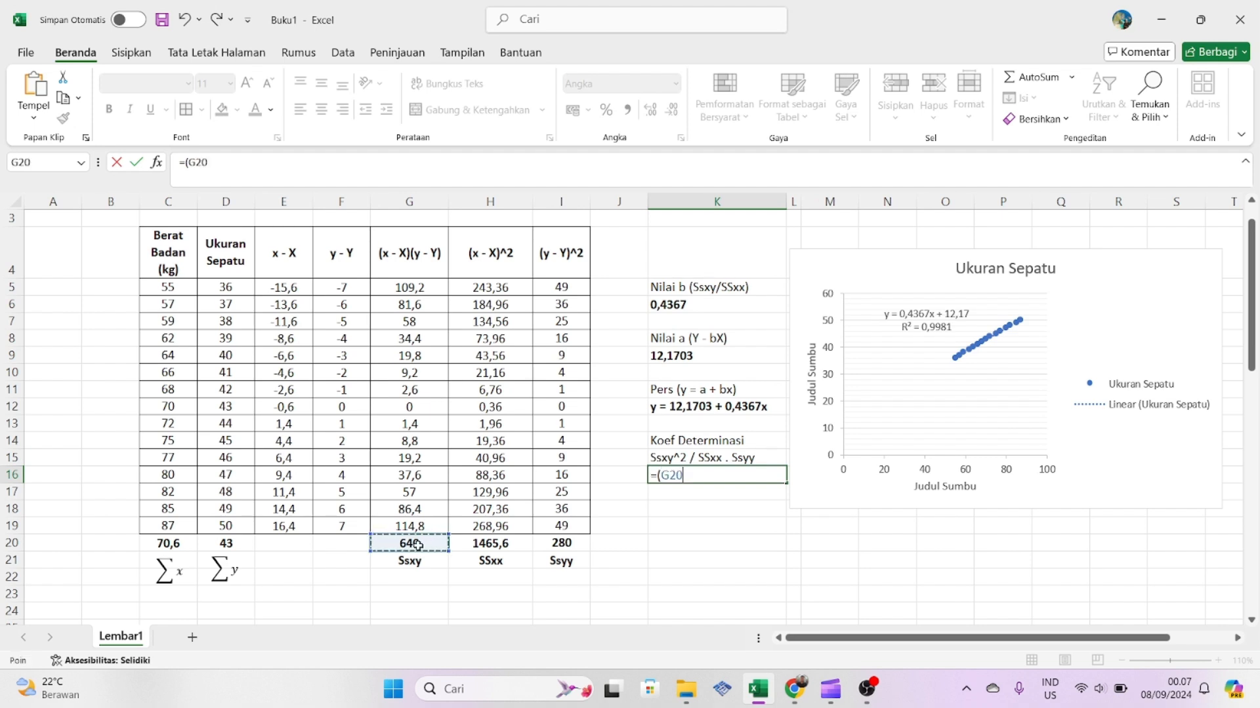
{"action": "type", "text": "^2"}
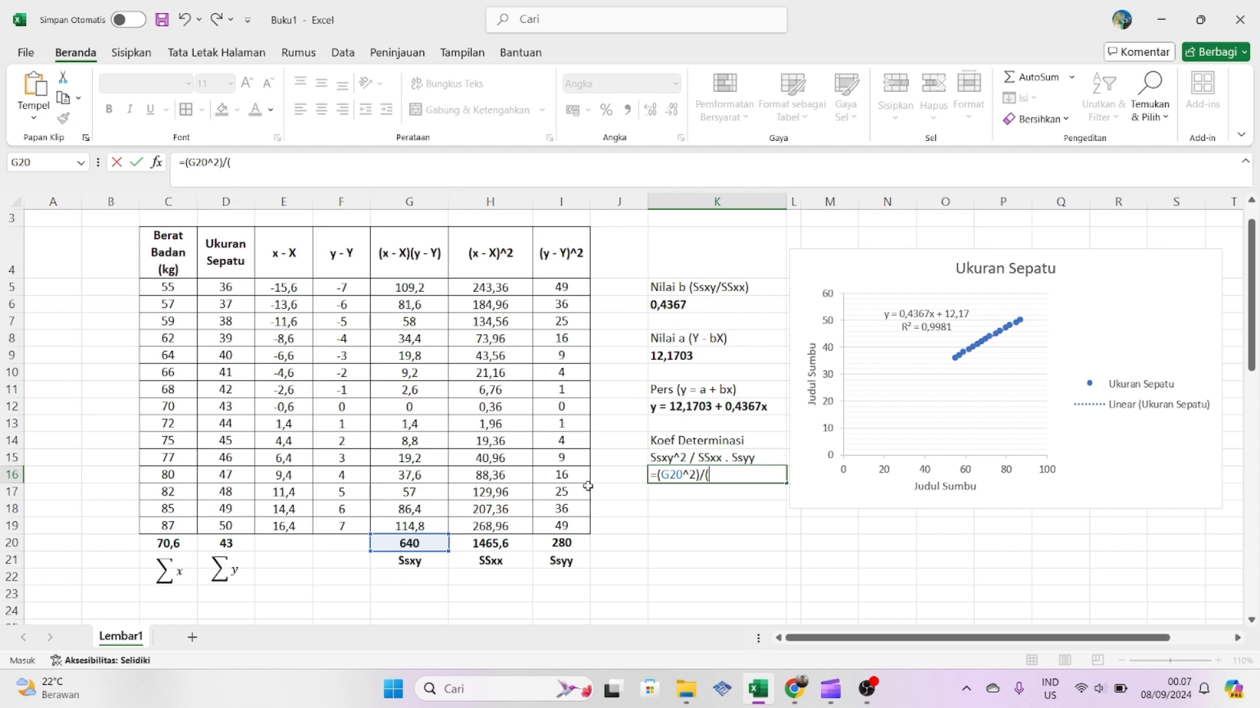
{"action": "type", "text": ")/("}
{"action": "left_click", "coordinate": [488, 544]}
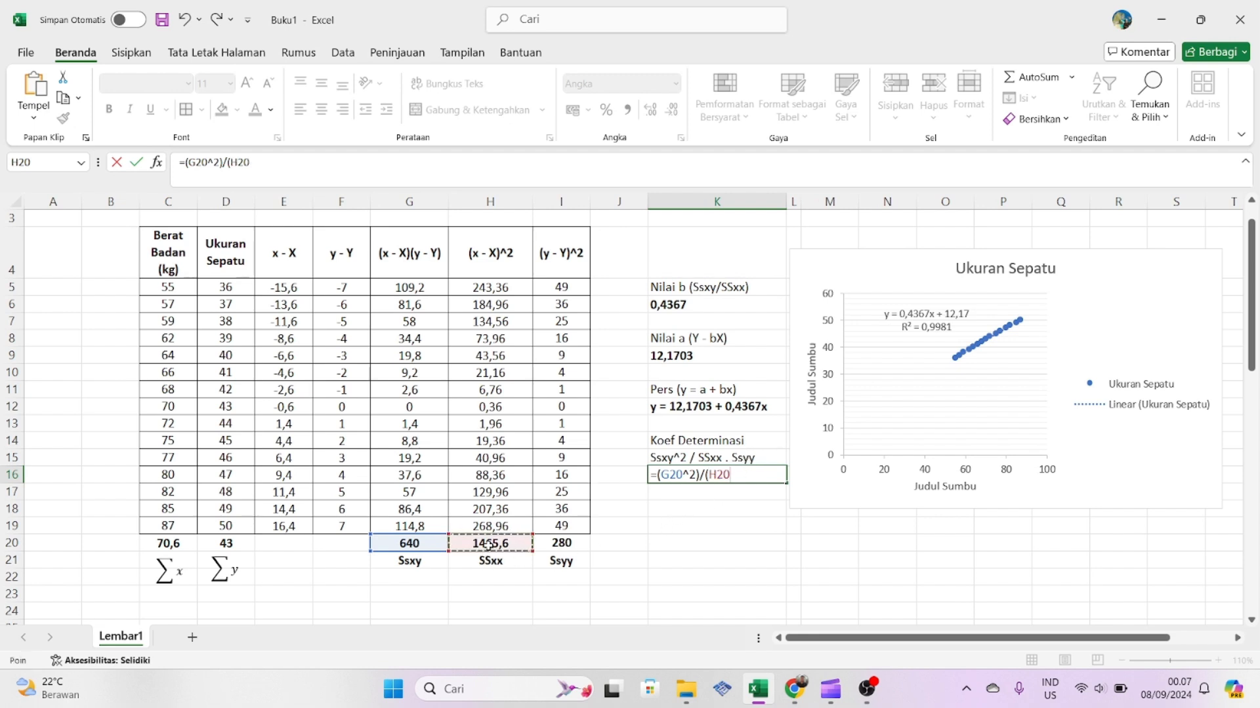
{"action": "type", "text": "*"}
{"action": "left_click", "coordinate": [550, 543]}
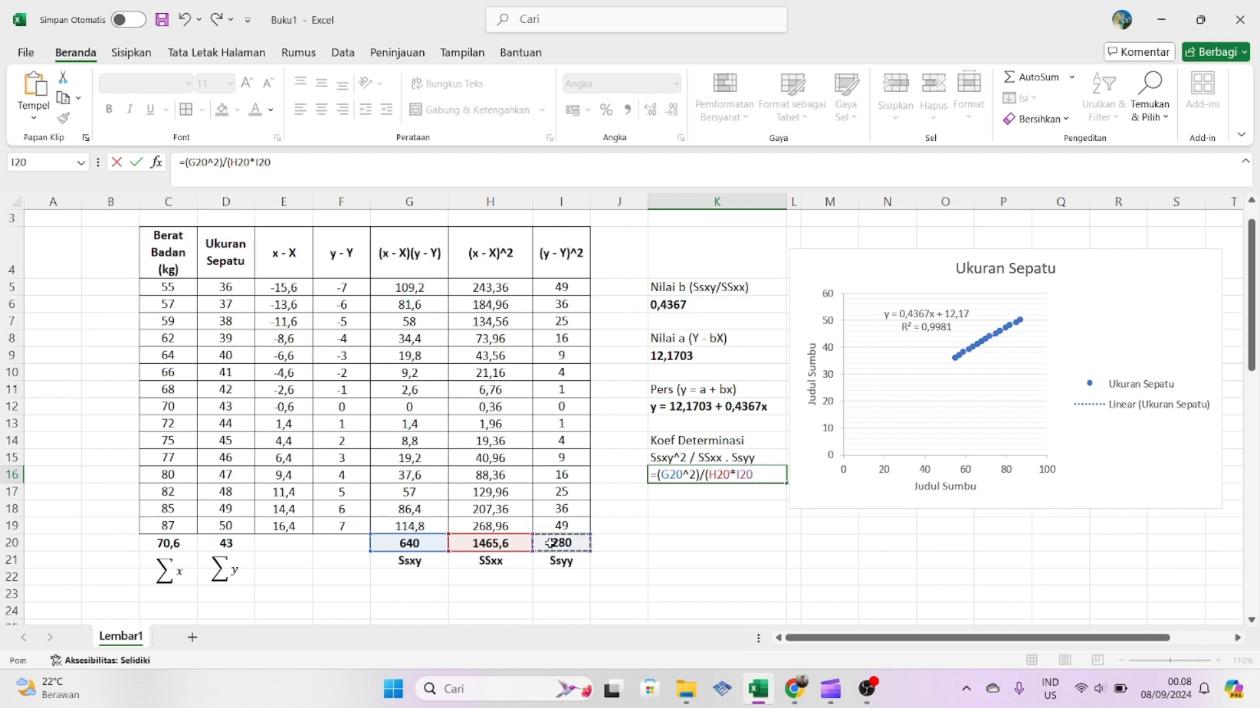
{"action": "type", "text": ")"}
{"action": "key", "text": "Return"}
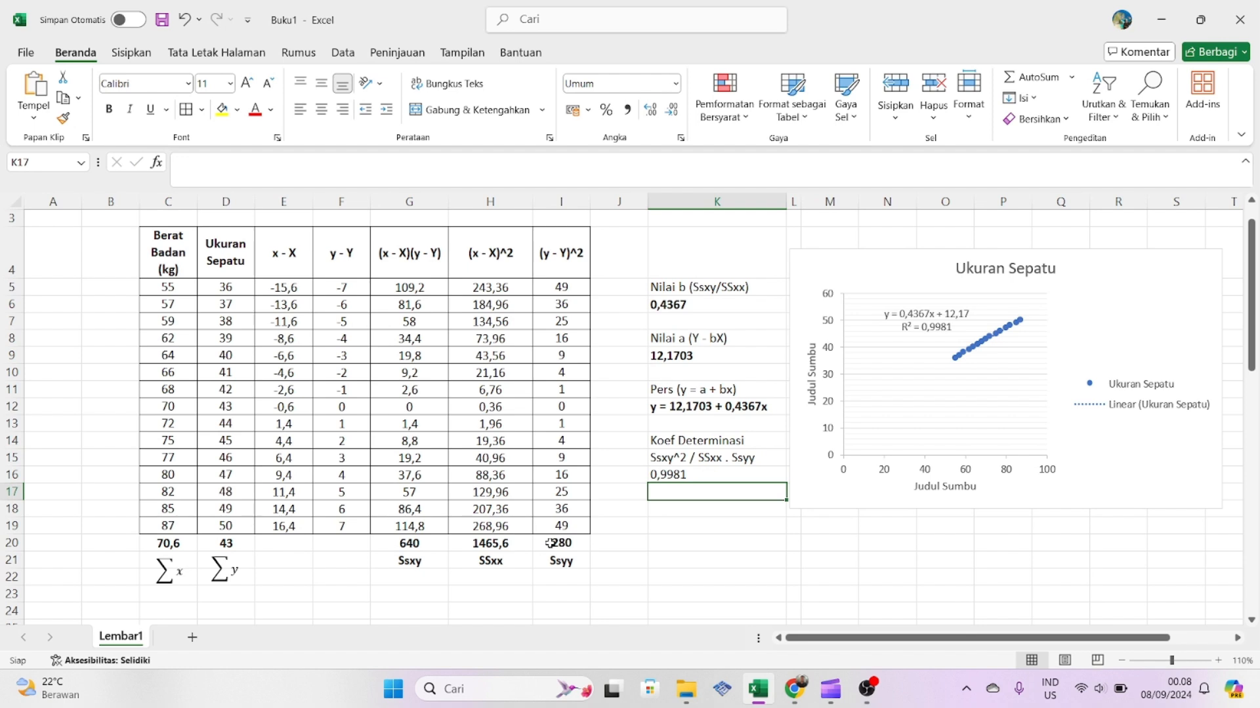
{"action": "left_click", "coordinate": [701, 477]}
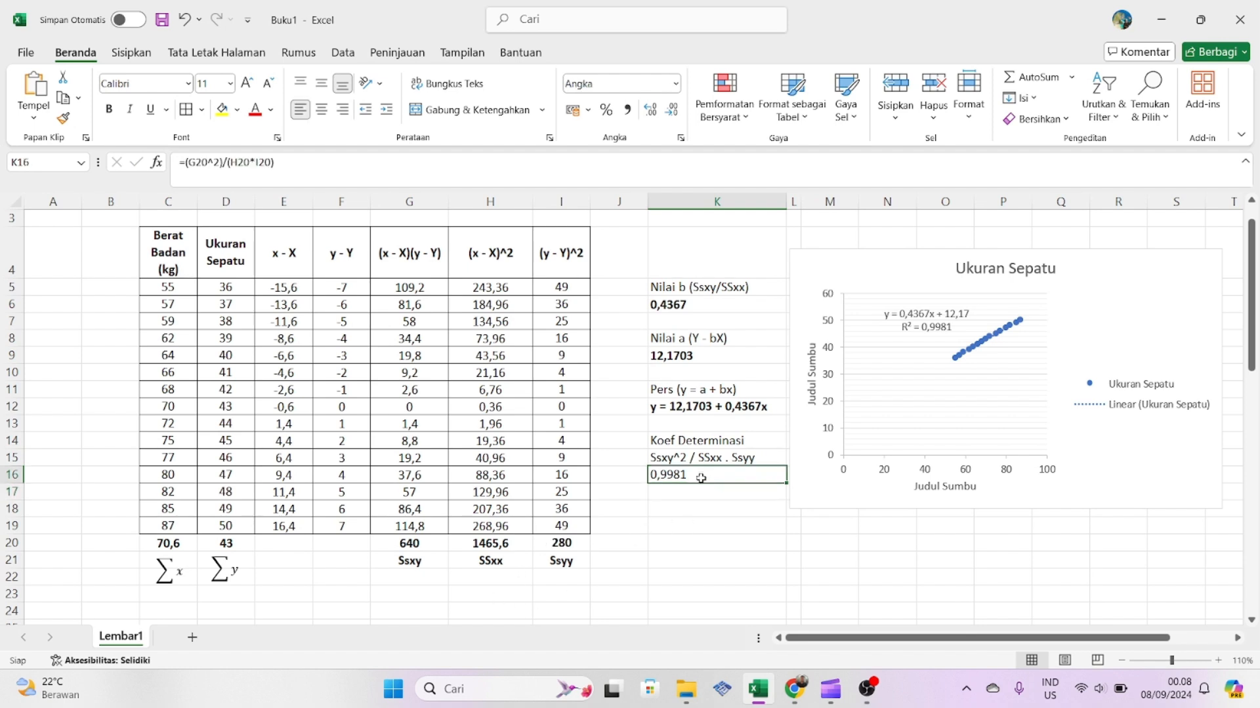
{"action": "left_click", "coordinate": [109, 109]}
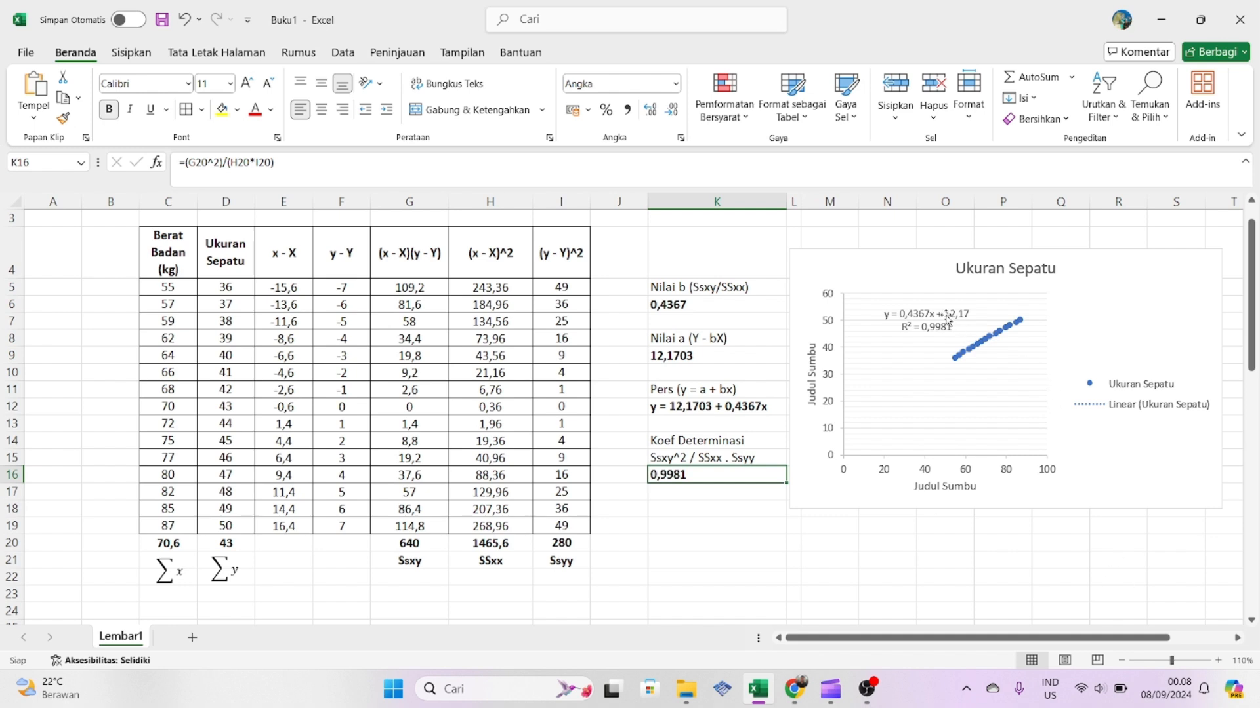